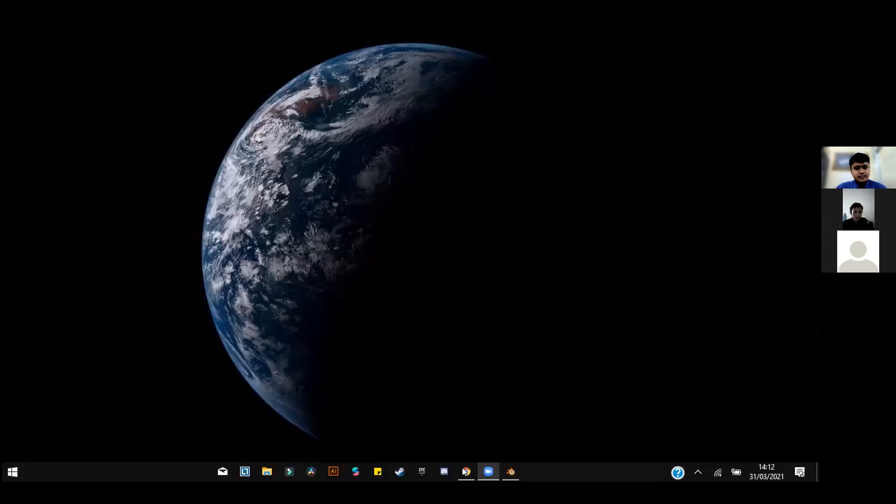
# Switch to the browser and look over the features page of the Blender website.
pyautogui.click(466, 472)
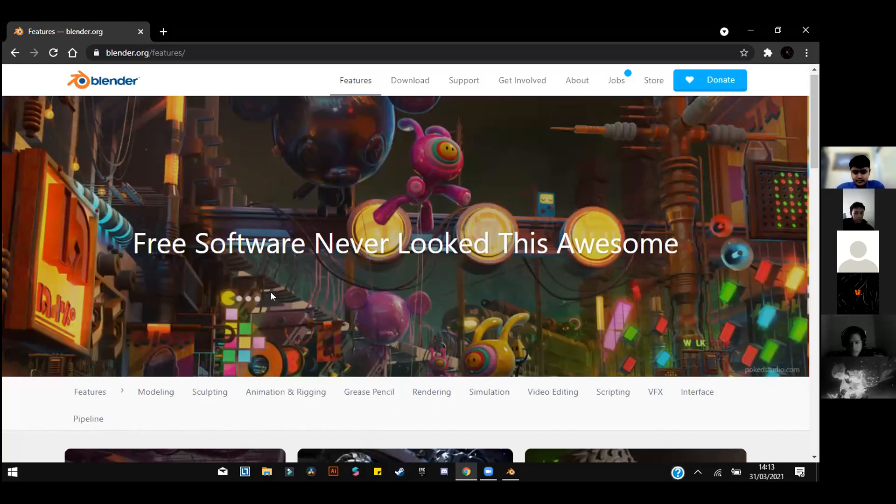
pyautogui.scroll(-2, 378, 229)
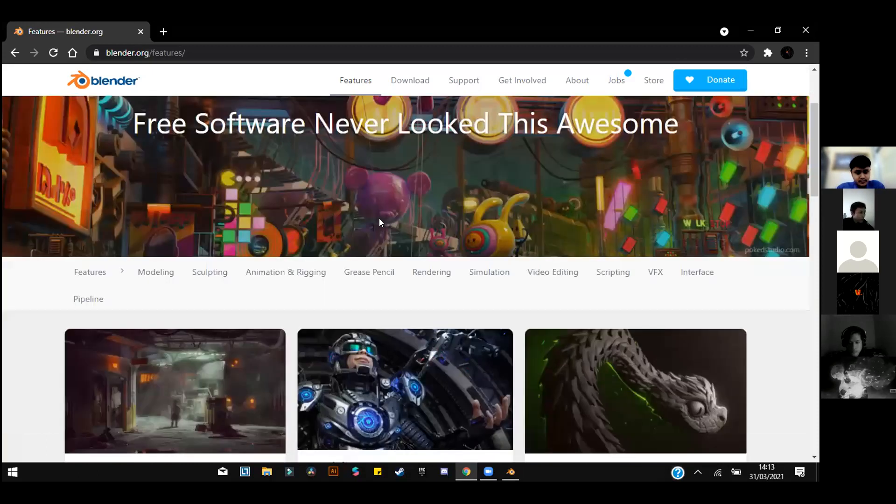
pyautogui.scroll(2, 379, 218)
pyautogui.scroll(-1, 379, 219)
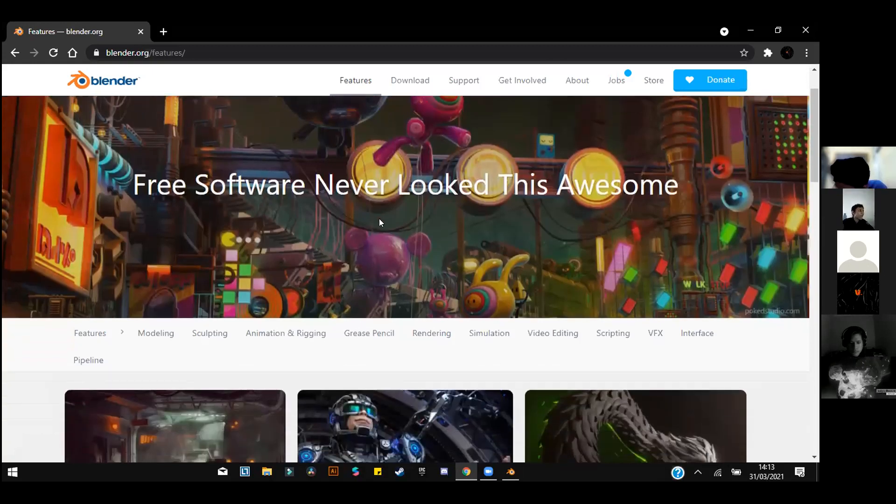
pyautogui.scroll(1, 383, 211)
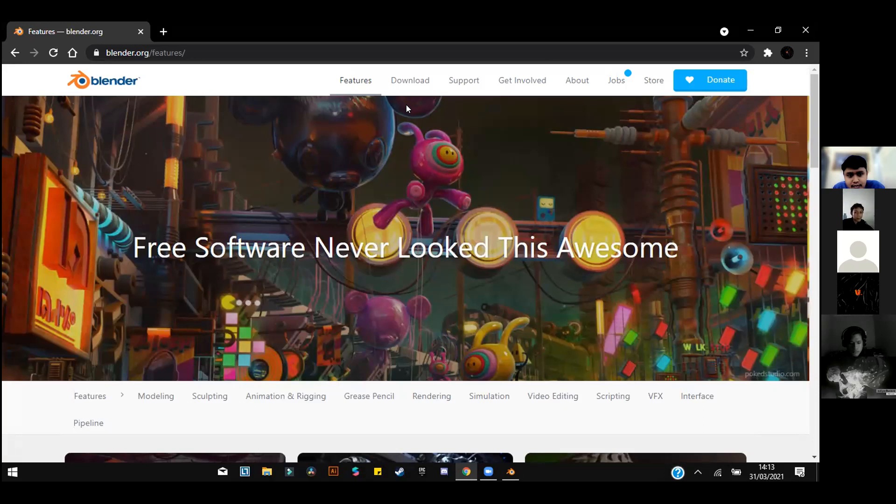
# Open the Blender website's download page and look through its content.
pyautogui.click(407, 84)
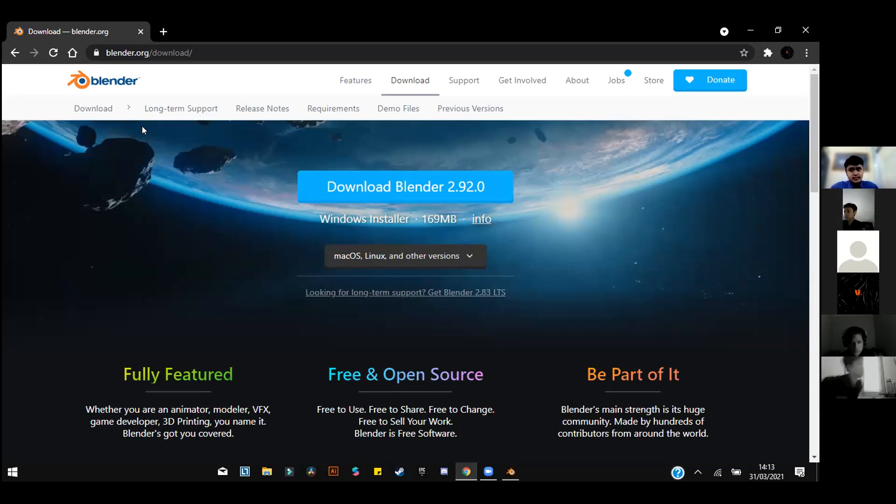
pyautogui.scroll(-3, 142, 126)
pyautogui.scroll(-3, 142, 127)
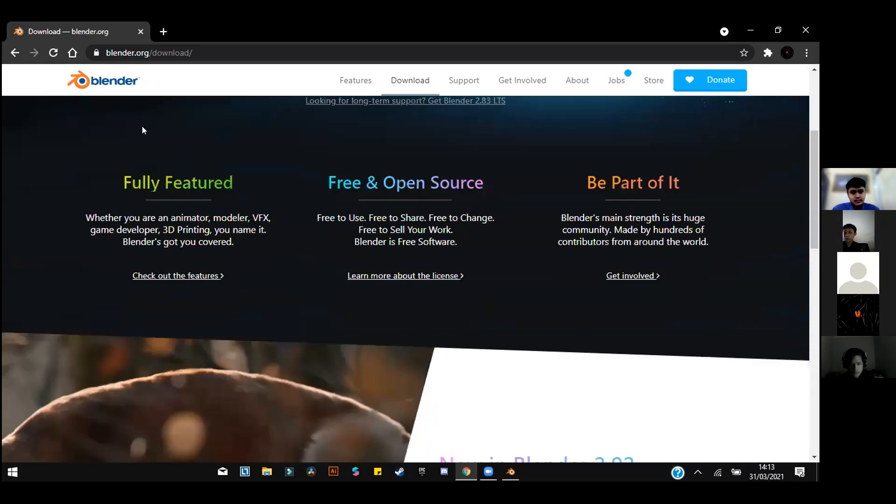
pyautogui.scroll(5, 143, 129)
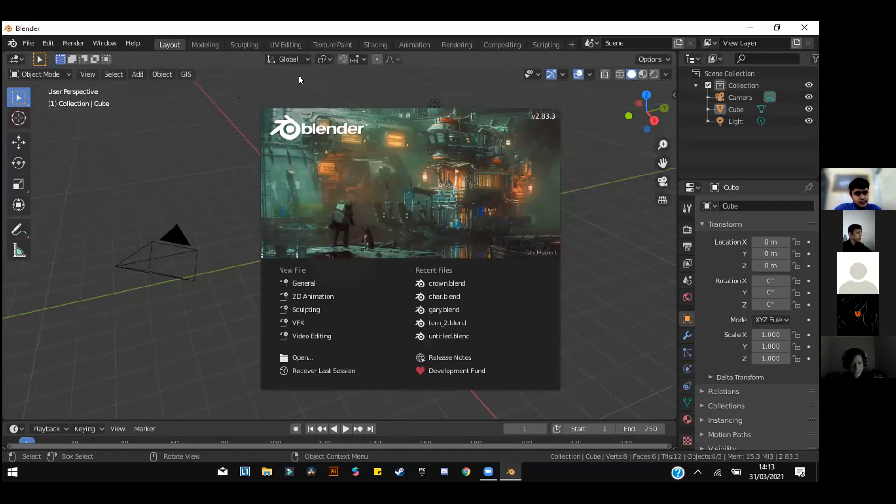
# In Blender, dismiss the splash screen and select the camera and the light in turn.
pyautogui.click(322, 180)
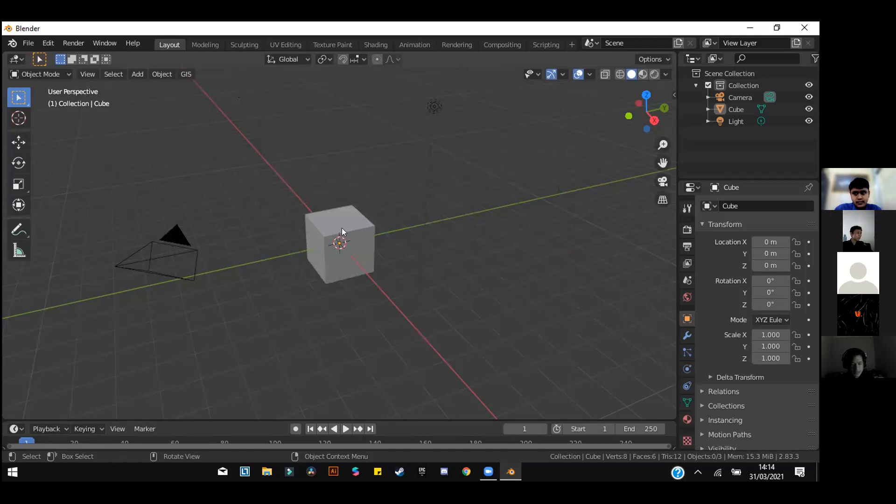
pyautogui.click(323, 217)
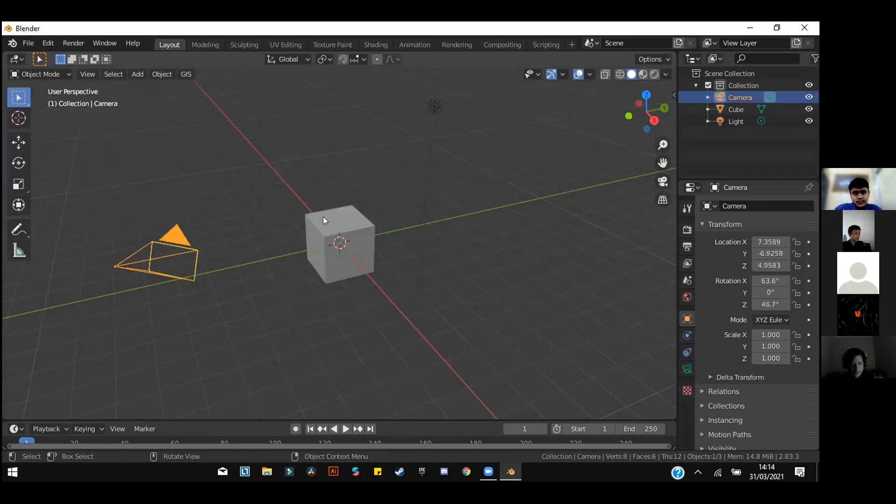
pyautogui.click(435, 106)
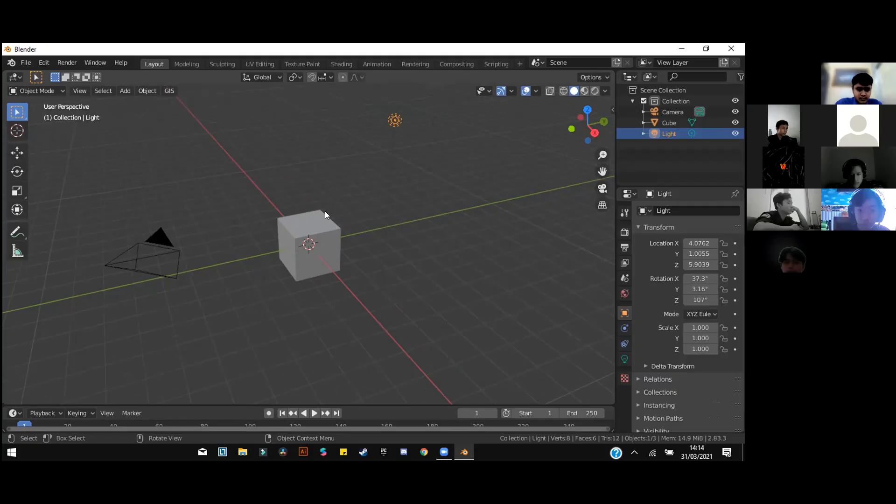
# Examine the default scene's cube, camera and light from different distances and angles around the cube.
pyautogui.scroll(-1, 326, 210)
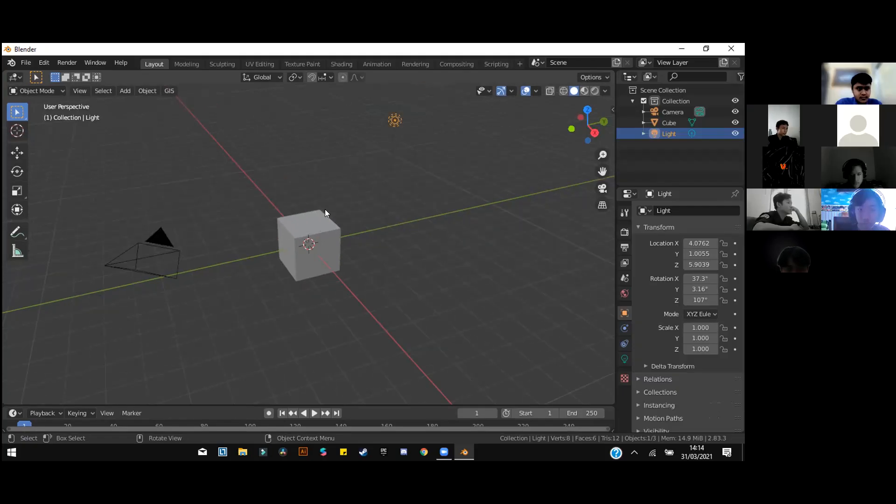
pyautogui.scroll(3, 326, 209)
pyautogui.scroll(-2, 325, 213)
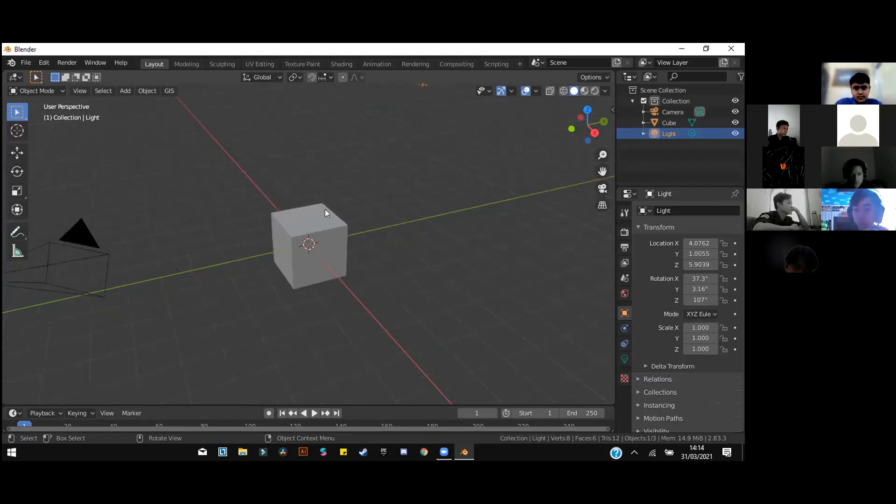
pyautogui.scroll(-1, 326, 227)
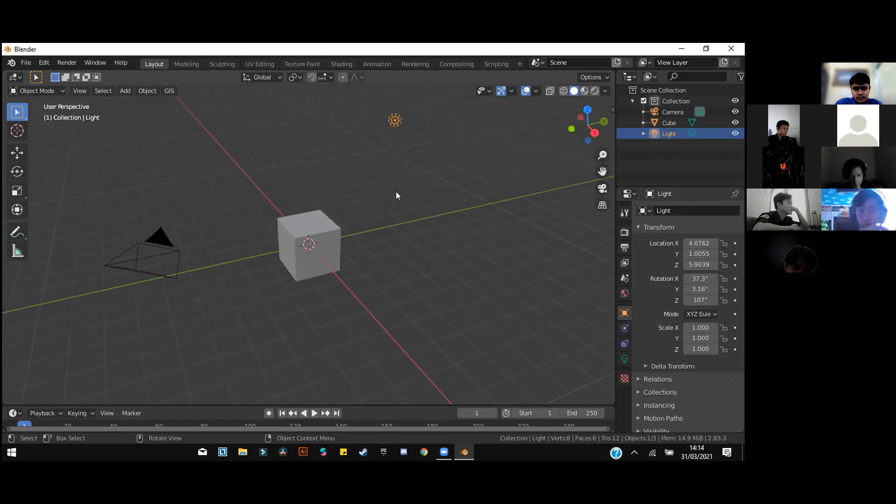
pyautogui.moveTo(350, 169); pyautogui.dragTo(272, 172, button='middle')
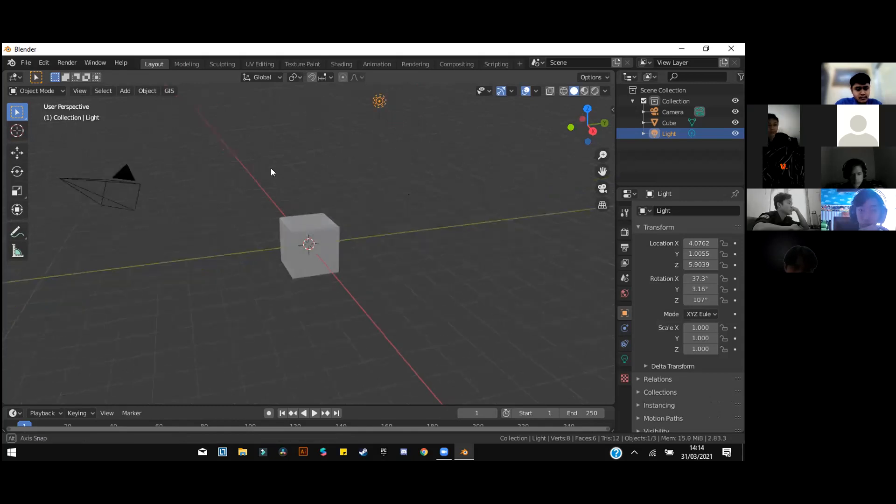
pyautogui.moveTo(396, 162); pyautogui.dragTo(234, 165, button='middle')
pyautogui.moveTo(291, 166); pyautogui.dragTo(282, 167, button='middle')
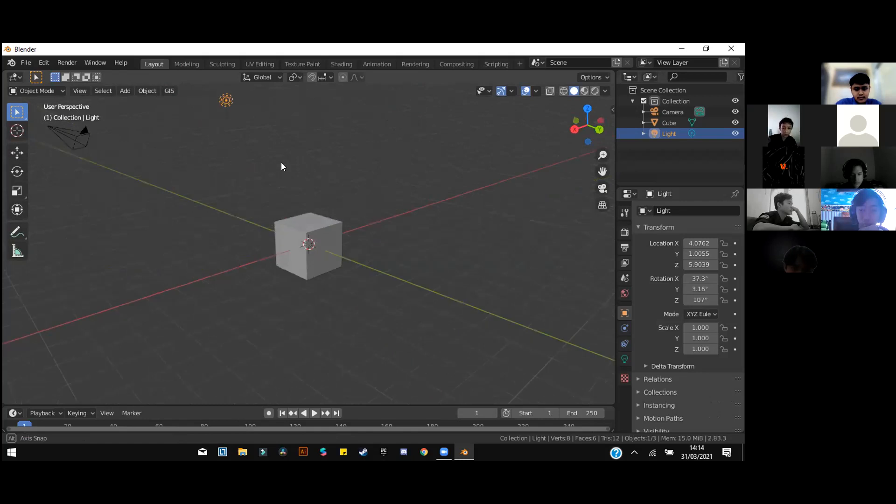
pyautogui.moveTo(334, 214); pyautogui.dragTo(272, 217, button='middle')
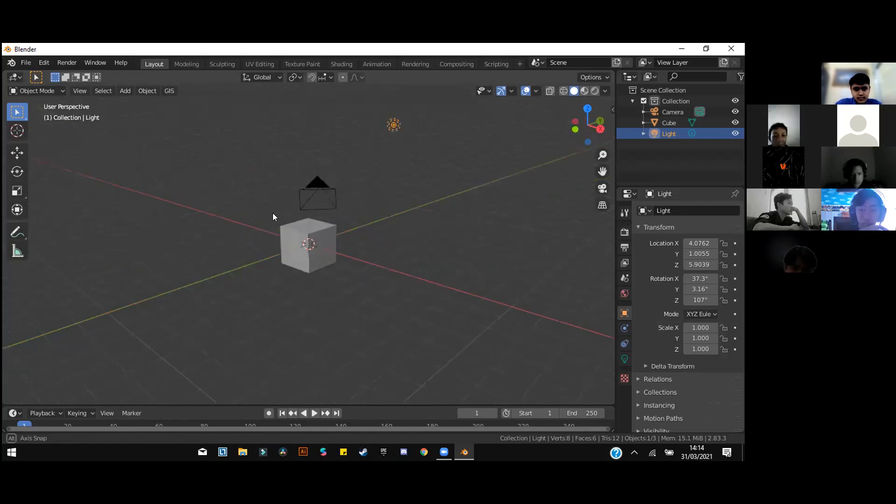
pyautogui.moveTo(343, 266); pyautogui.dragTo(266, 295, button='middle')
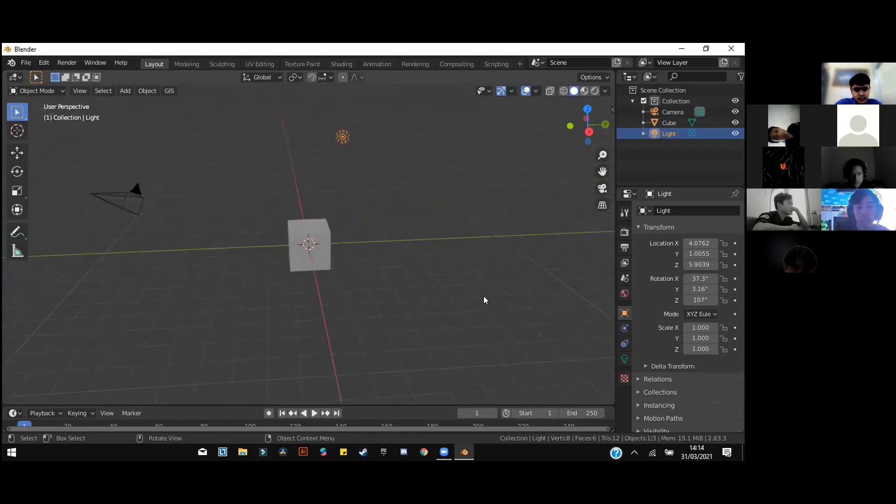
pyautogui.scroll(2, 379, 230)
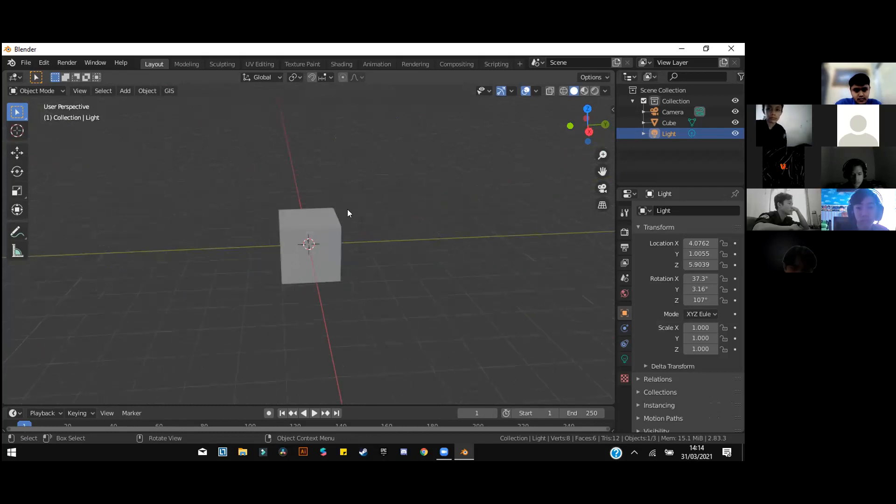
# Select the cube and try moving it freely without an axis constraint.
pyautogui.click(327, 225)
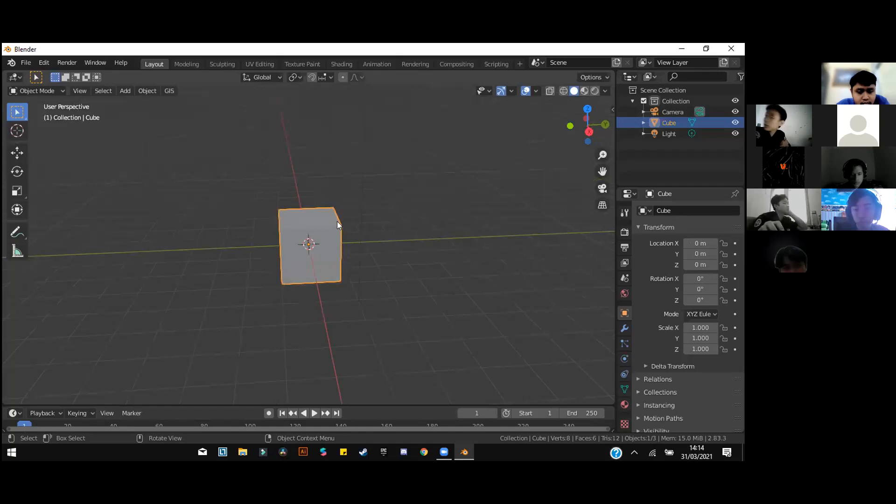
pyautogui.moveTo(332, 227); pyautogui.dragTo(316, 235, button='middle')
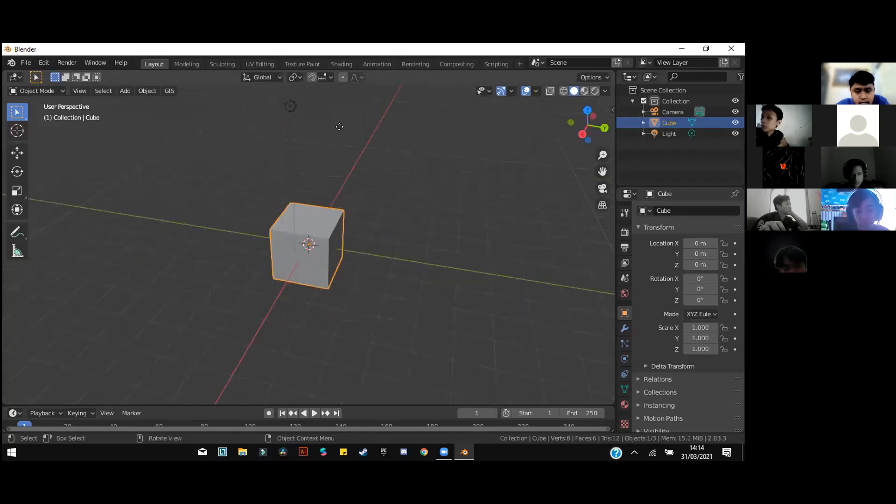
pyautogui.press('g')
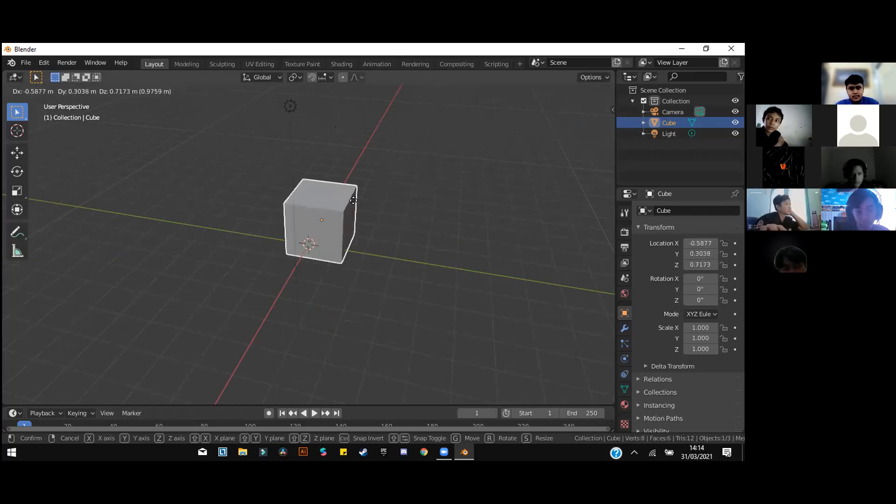
pyautogui.press('Escape')
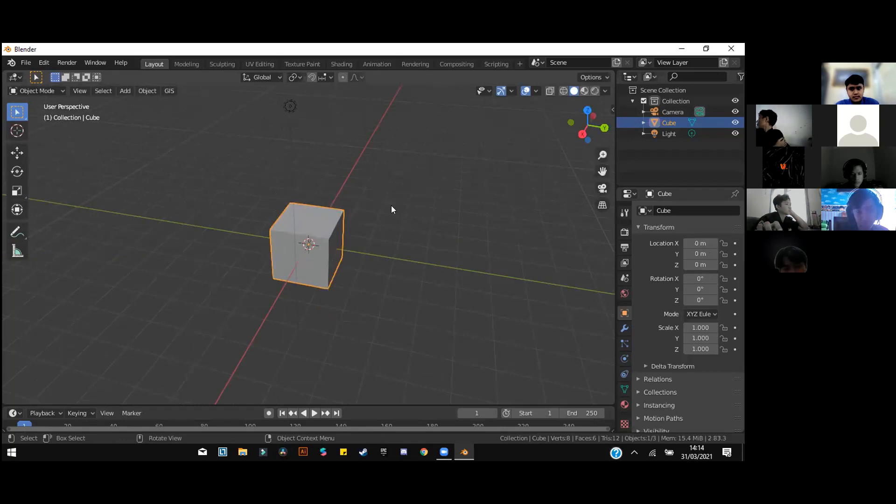
# Try to move the cube along the global Y axis only.
pyautogui.press('g')
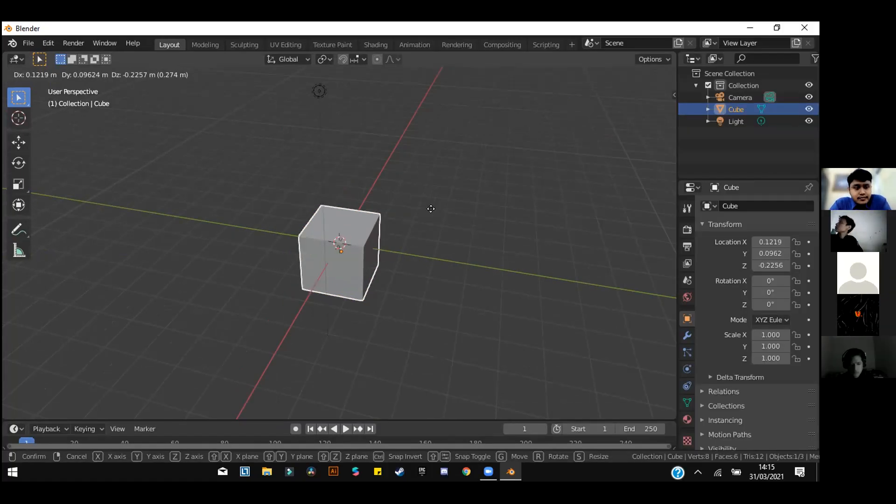
pyautogui.press('y')
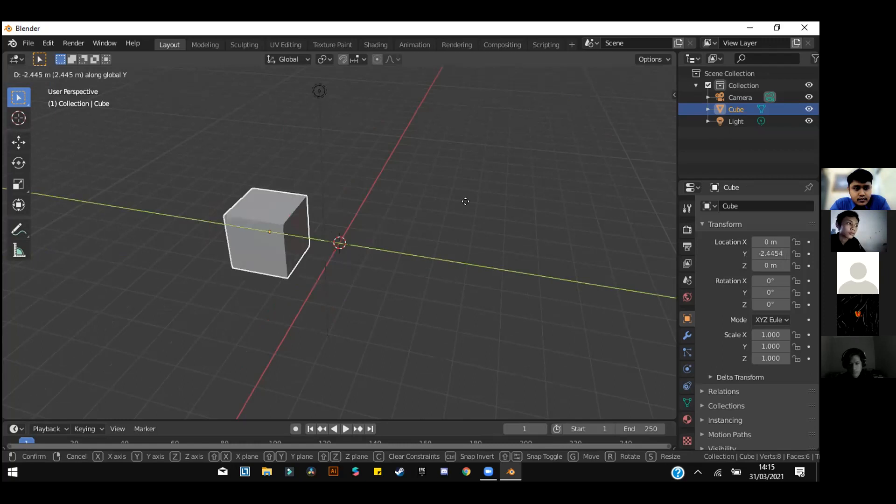
pyautogui.press('Escape')
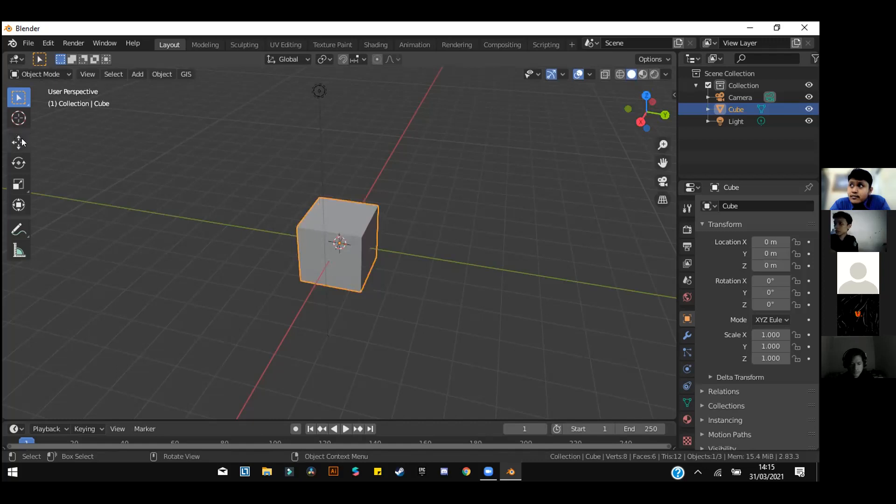
# Try moving the cube along its Y axis with the Move tool's gizmo and undo the moves.
pyautogui.click(9, 148)
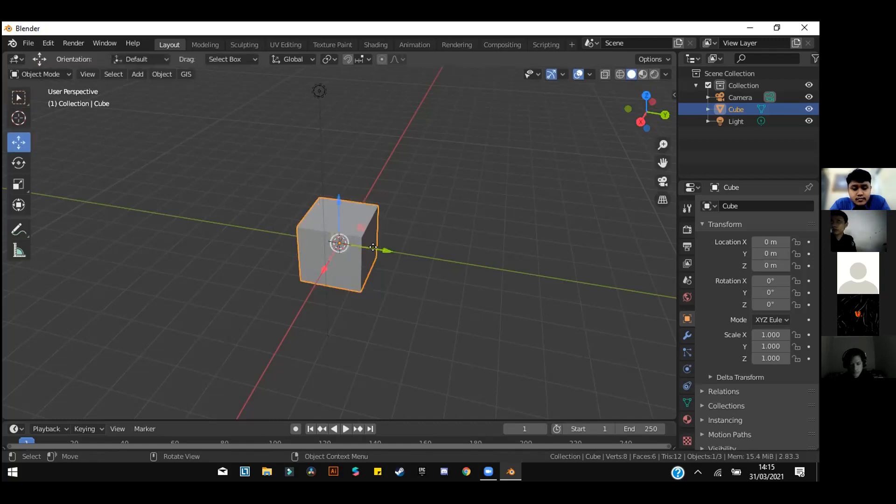
pyautogui.moveTo(387, 251); pyautogui.dragTo(429, 228)
pyautogui.moveTo(430, 179); pyautogui.dragTo(430, 174)
pyautogui.hotkey('ctrl', 'z')
pyautogui.hotkey('ctrl', 'z')
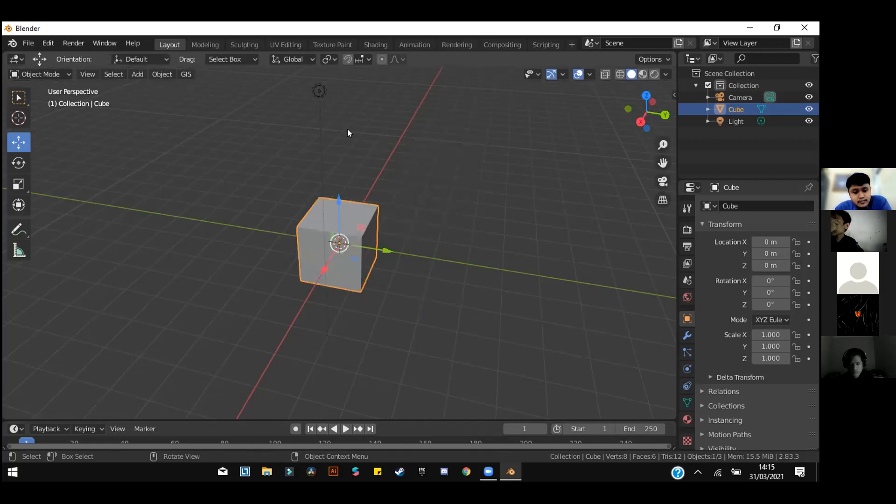
# Freely rotate the cube with the Rotate tool to about -34° in X, 3° in Y and 57° in Z.
pyautogui.moveTo(407, 131); pyautogui.dragTo(4, 132, button='middle')
pyautogui.moveTo(18, 163); pyautogui.dragTo(9, 163, button='middle')
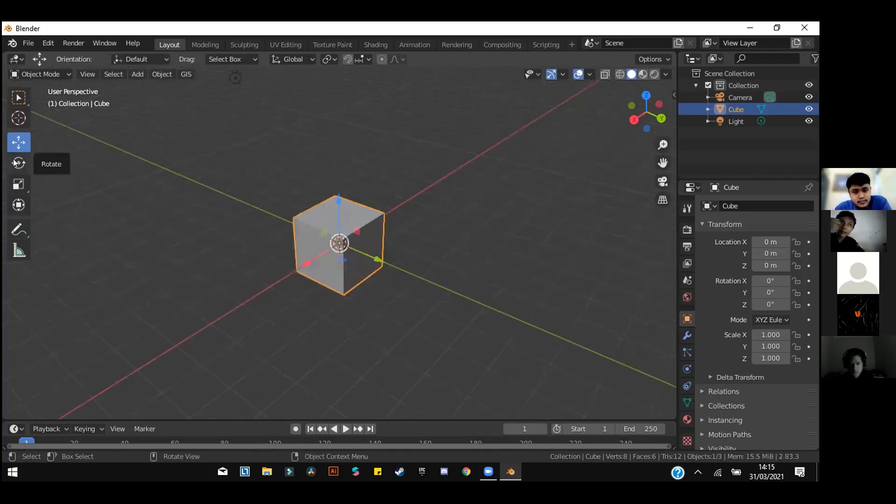
pyautogui.click(18, 163)
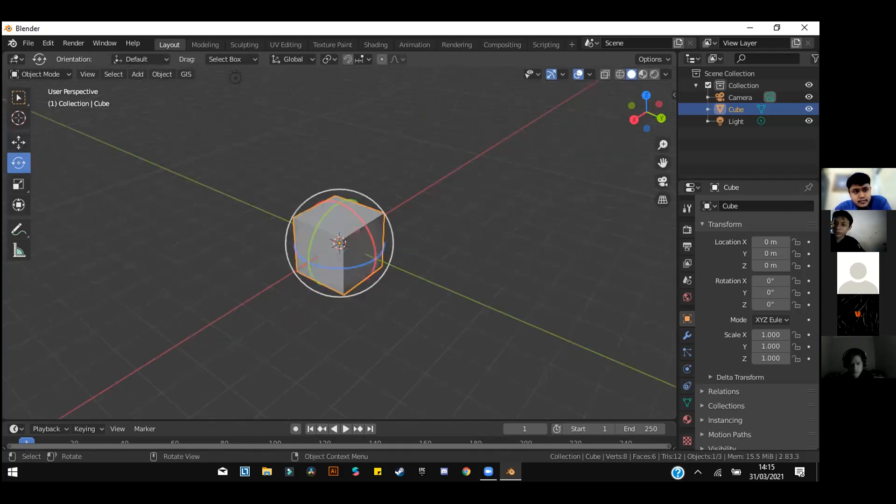
pyautogui.moveTo(369, 252); pyautogui.dragTo(19, 184)
# Enlarge the cube with the Scale tool to a scale of about 1.53 in X, 1.79 in Y and 1.36 in Z.
pyautogui.click(19, 184)
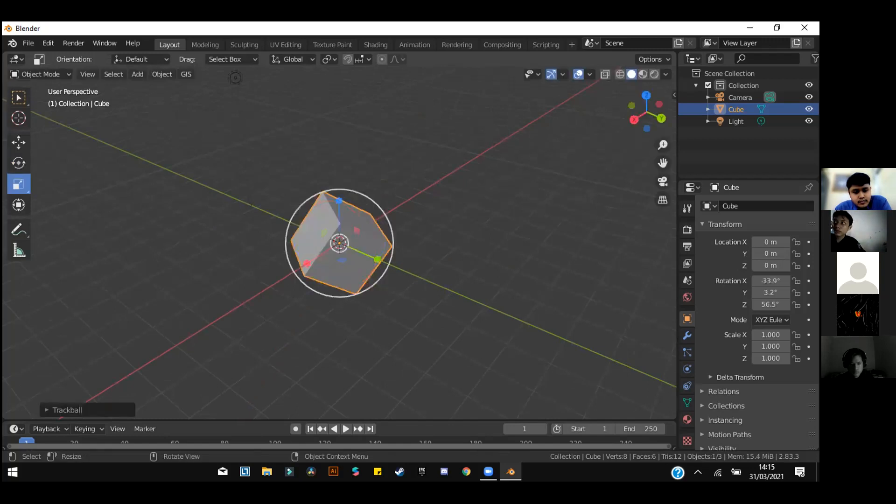
pyautogui.moveTo(351, 249); pyautogui.dragTo(213, 231)
pyautogui.moveTo(15, 218); pyautogui.dragTo(18, 211)
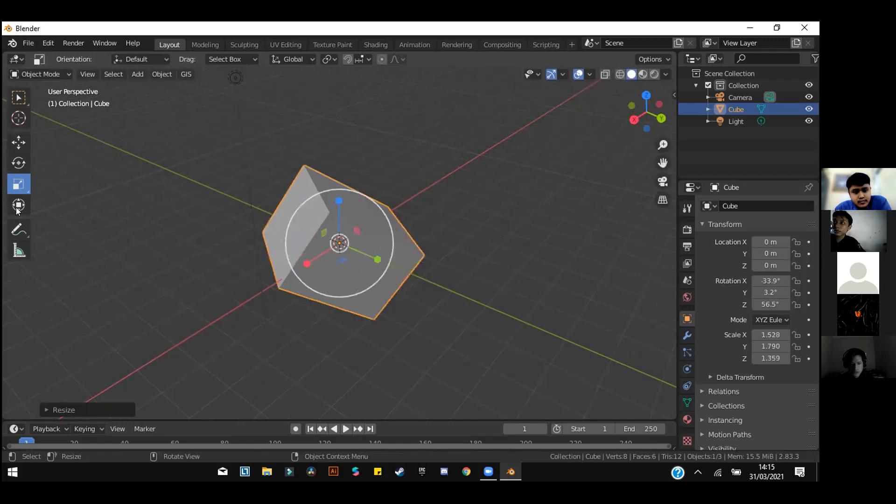
# Freely rotate the cube with the combined Transform tool to about -43° in X, 49° in Y and 132° in Z.
pyautogui.click(17, 209)
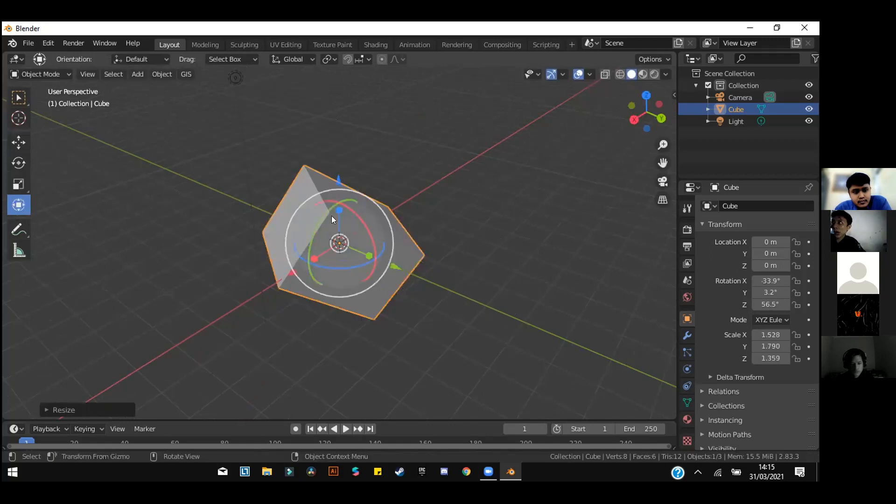
pyautogui.moveTo(347, 219); pyautogui.dragTo(344, 200)
pyautogui.moveTo(429, 239); pyautogui.dragTo(430, 233)
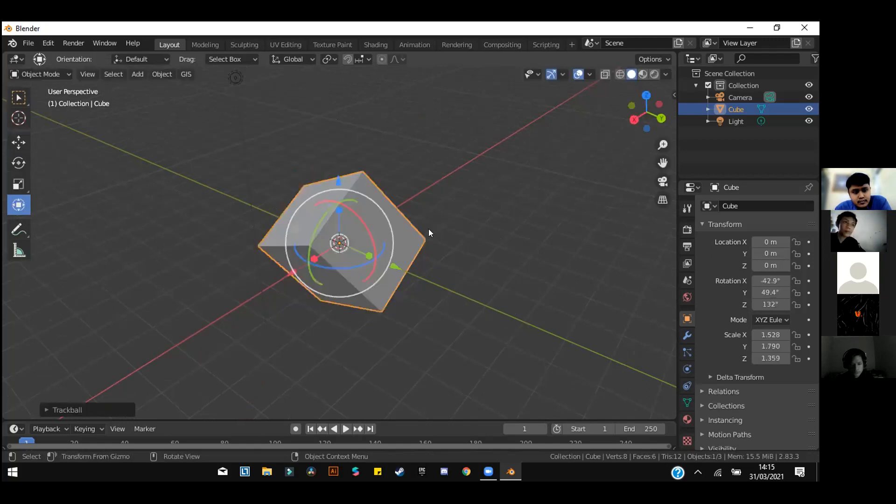
# Clear the cube's scale and rotation back to their defaults.
pyautogui.hotkey('alt', 's')
pyautogui.hotkey('alt', 'r')
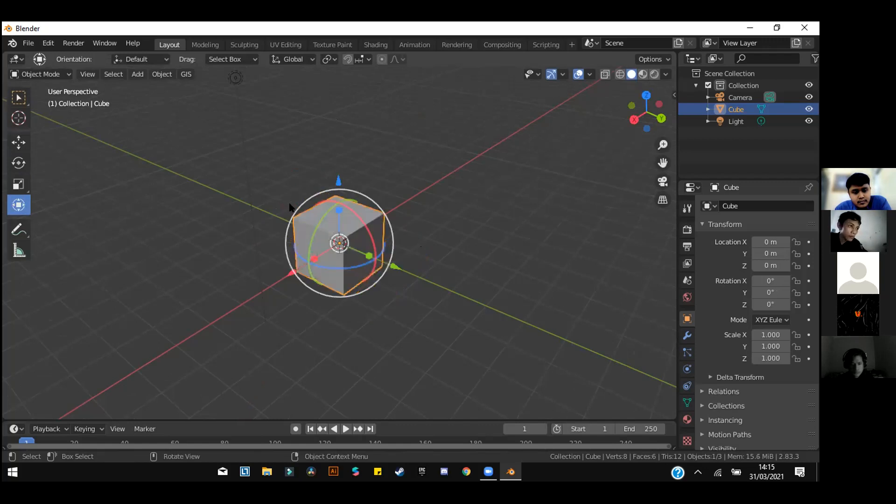
pyautogui.scroll(-3, 303, 188)
pyautogui.moveTo(305, 186); pyautogui.dragTo(321, 182, button='middle')
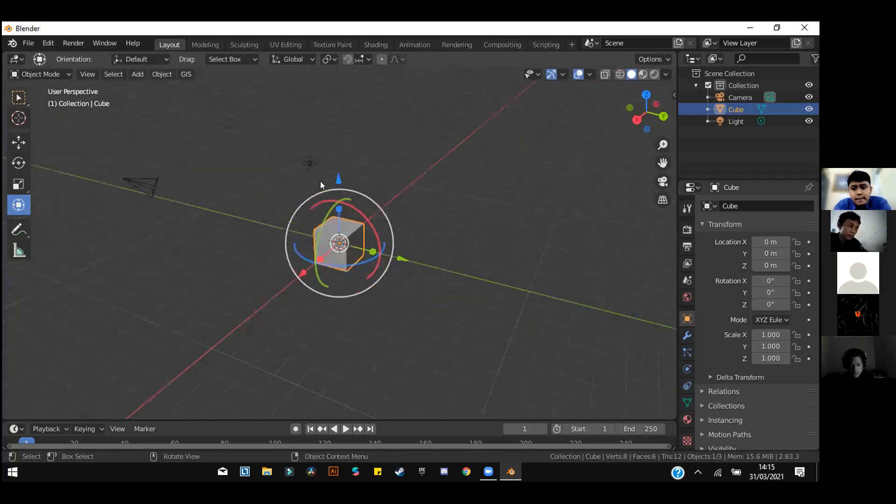
# Box-select the camera and the light and delete both from the scene.
pyautogui.press('w')
pyautogui.scroll(1, 128, 157)
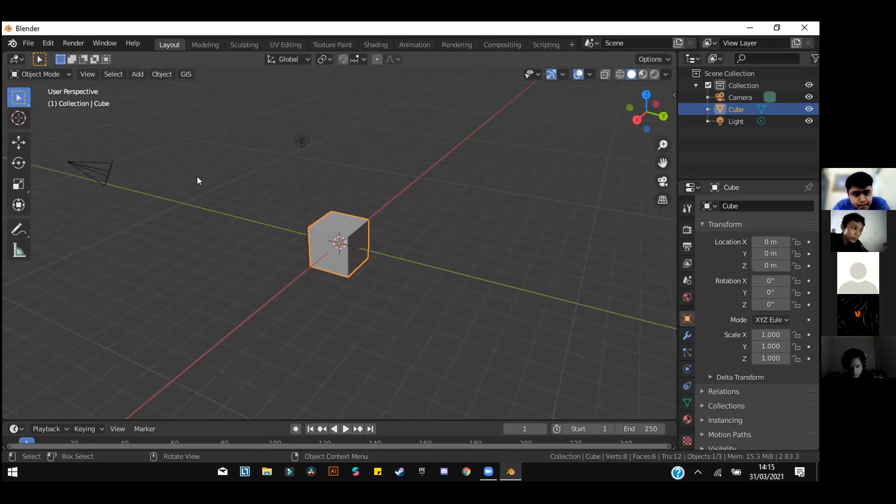
pyautogui.moveTo(68, 116); pyautogui.dragTo(313, 200)
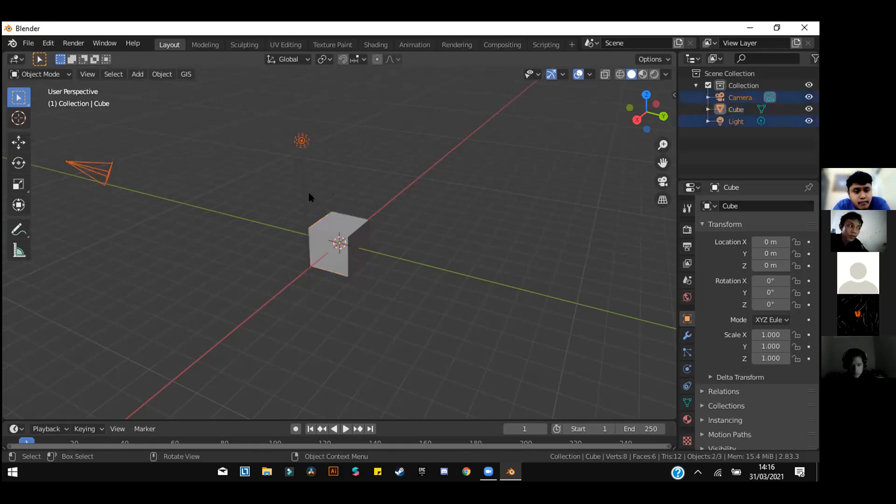
pyautogui.press('Delete')
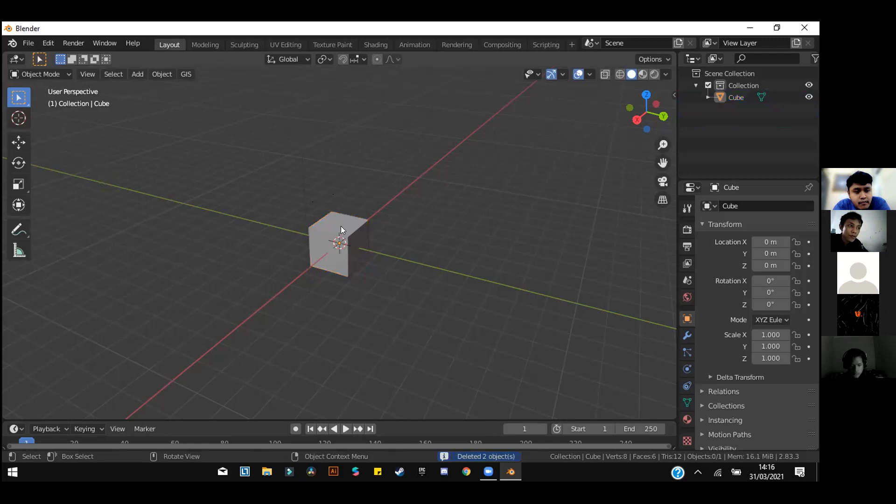
# Select the cube and set its Z scale to 0.12 to flatten it into a slab.
pyautogui.scroll(3, 372, 198)
pyautogui.click(353, 254)
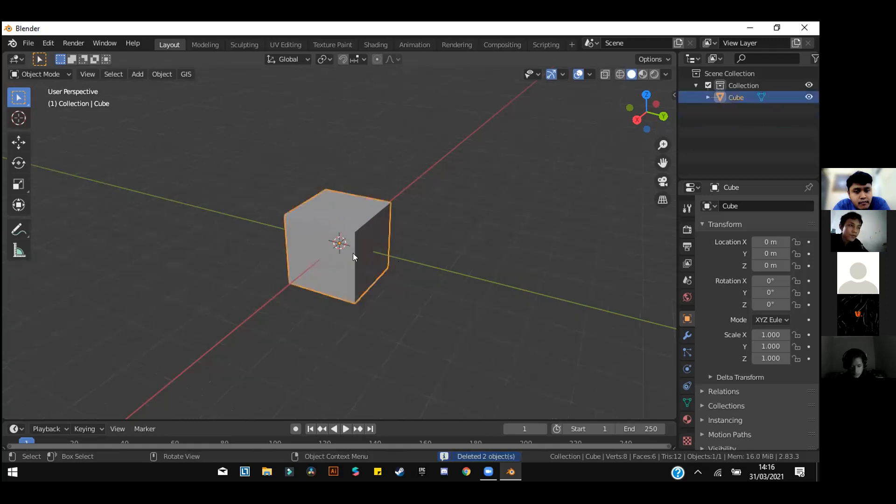
pyautogui.scroll(2, 491, 228)
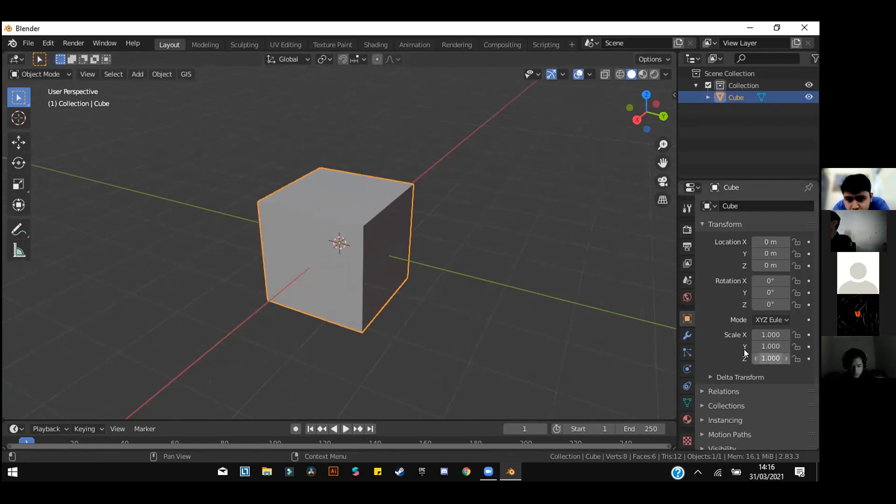
pyautogui.click(760, 365)
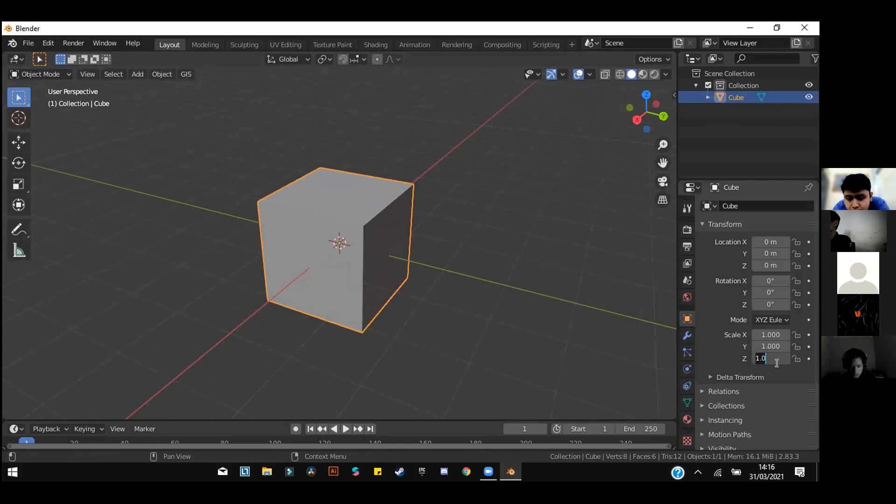
pyautogui.press('BackSpace')
pyautogui.write('0.12')
pyautogui.press('Return')
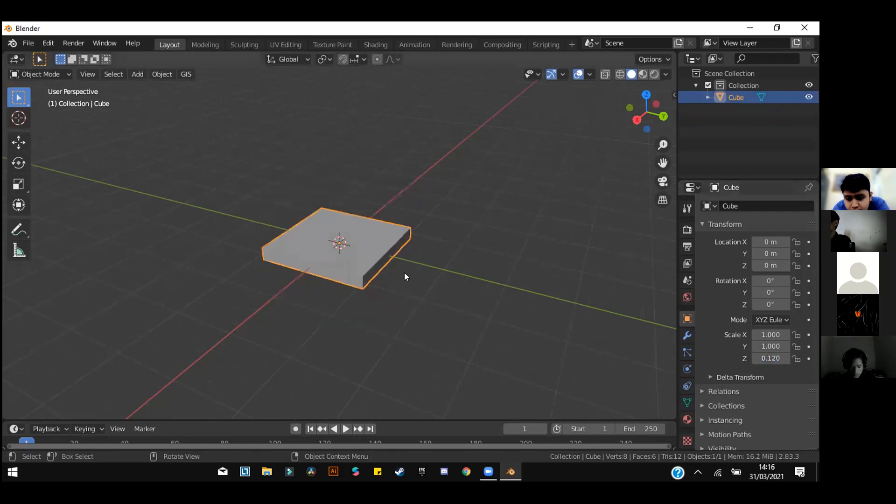
# Set the flattened cube's X scale to 2 to lengthen the slab.
pyautogui.scroll(3, 481, 262)
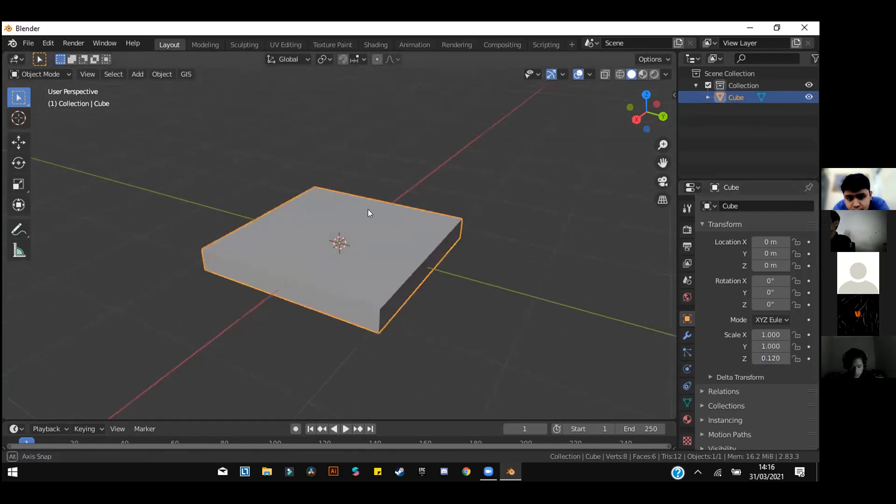
pyautogui.moveTo(624, 262); pyautogui.dragTo(659, 281, button='middle')
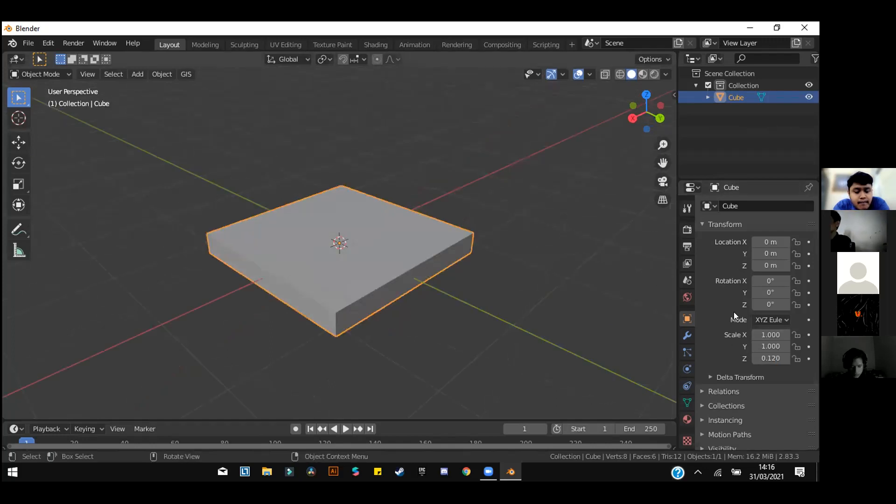
pyautogui.click(770, 328)
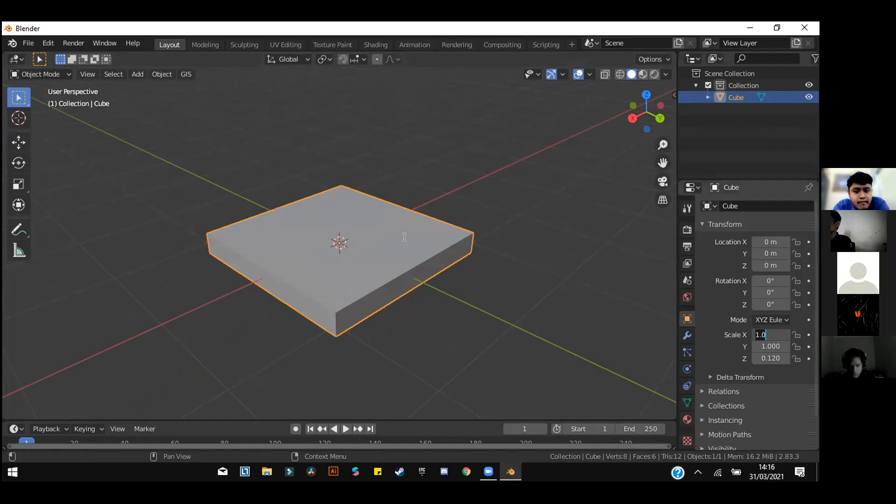
pyautogui.press('BackSpace')
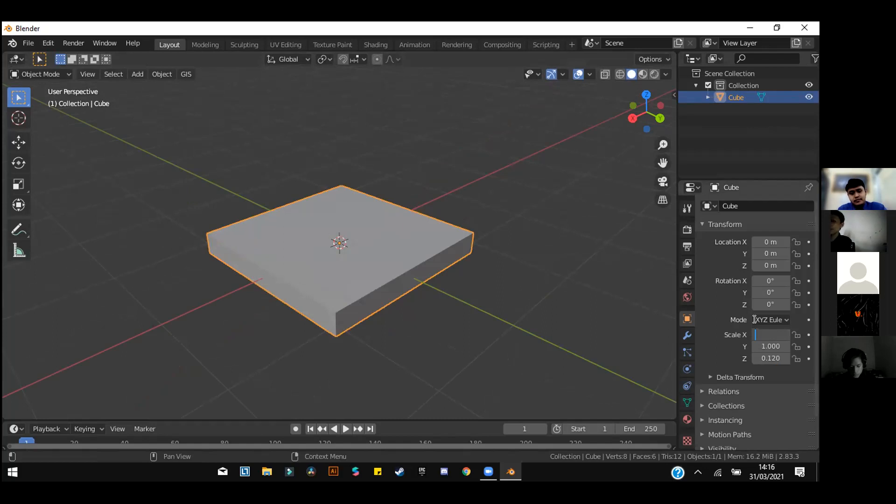
pyautogui.write('2')
pyautogui.press('Return')
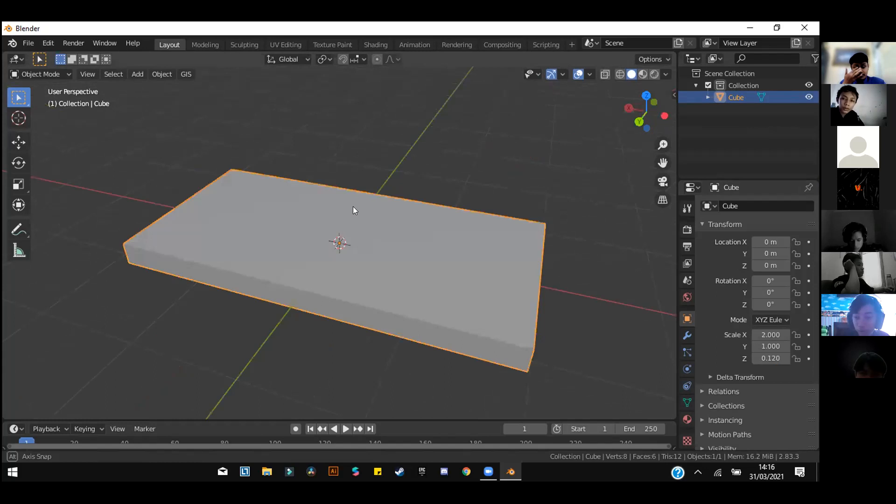
# Enter Edit Mode on the slab and add two evenly spaced loop cuts across its length.
pyautogui.moveTo(438, 195); pyautogui.dragTo(185, 216, button='middle')
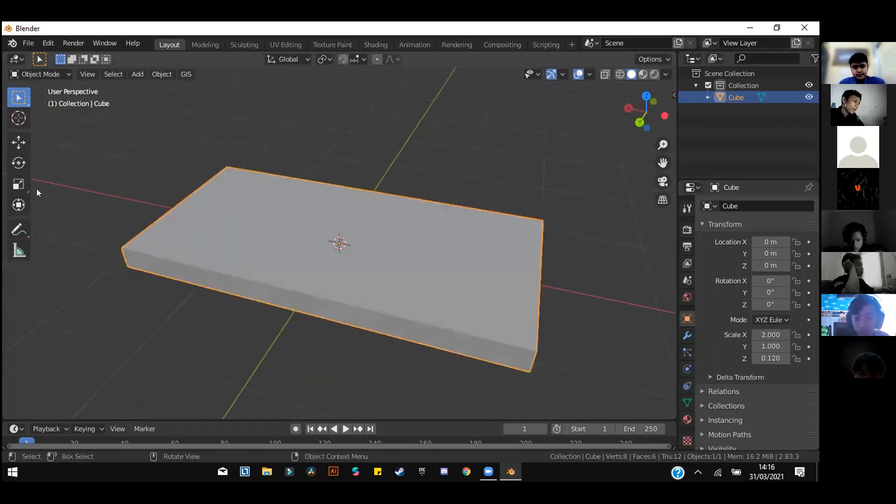
pyautogui.click(46, 75)
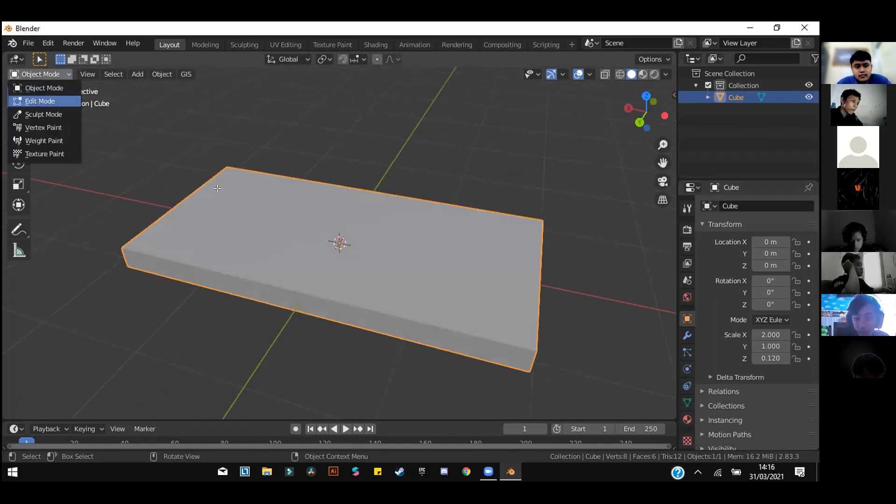
pyautogui.click(40, 101)
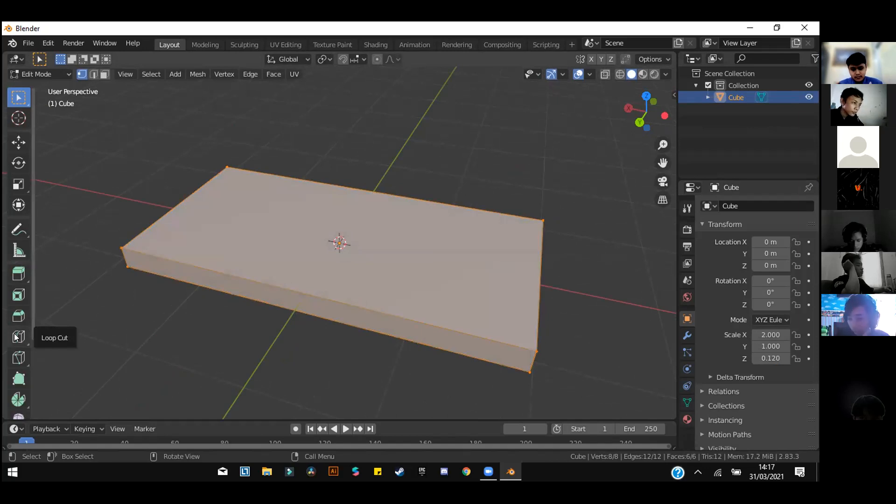
pyautogui.hotkey('ctrl', 'r')
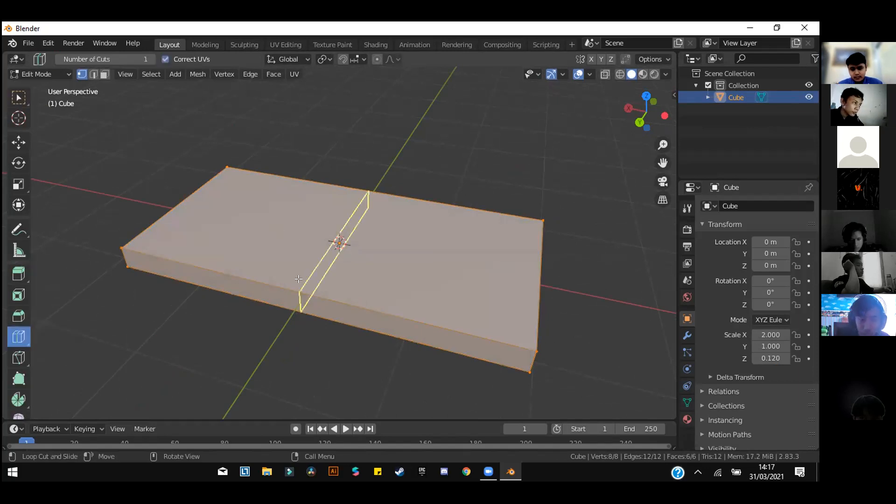
pyautogui.click(286, 290)
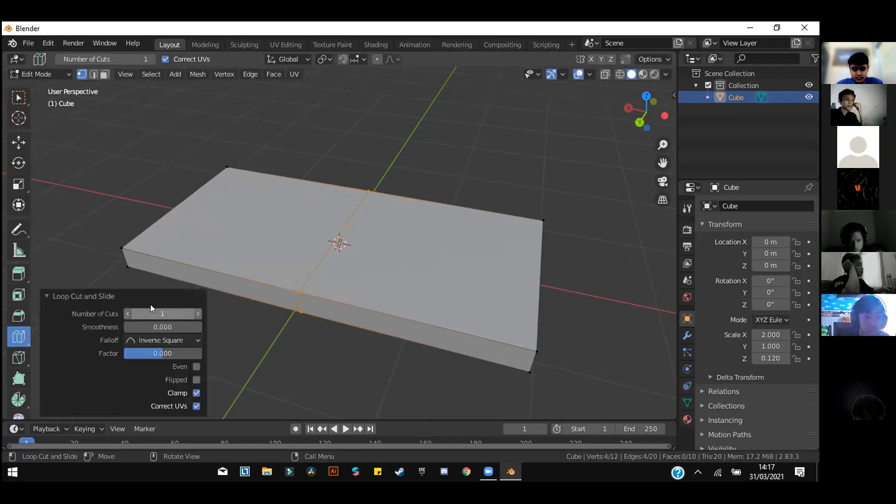
pyautogui.click(155, 312)
pyautogui.write('2')
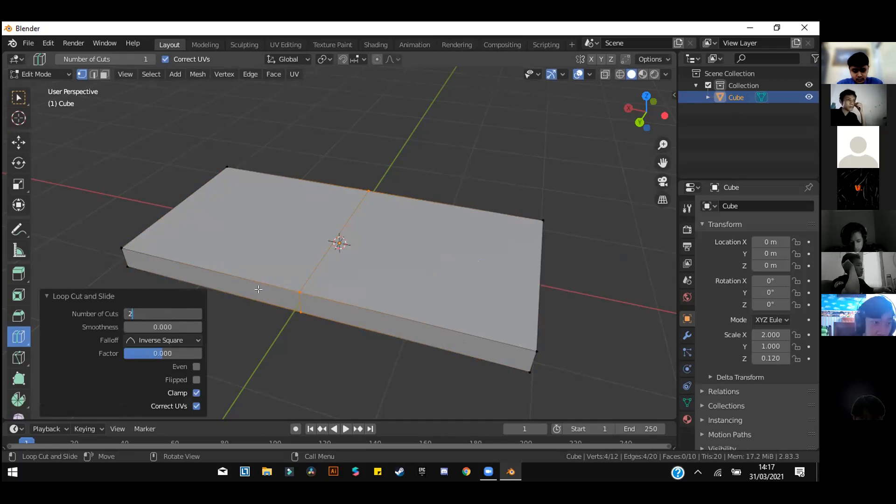
pyautogui.press('Return')
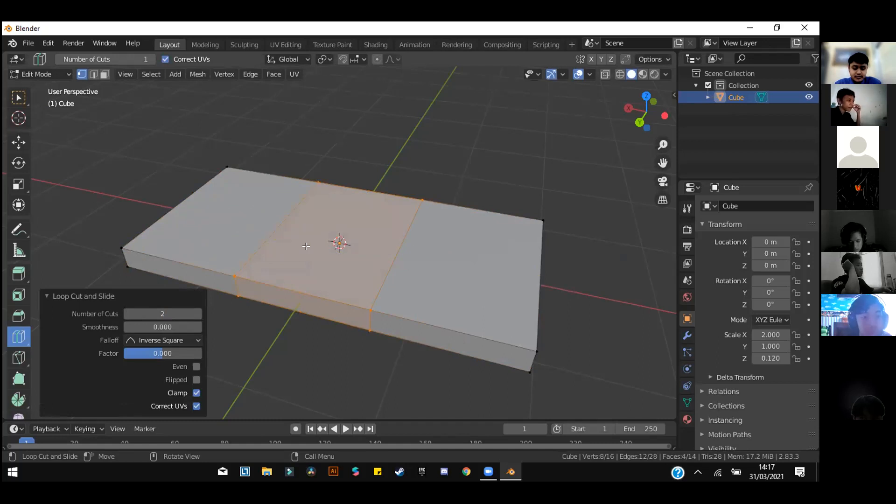
# Scale the two crosswise loops along X by about 2.65, moving them close to the slab's short ends.
pyautogui.press('s')
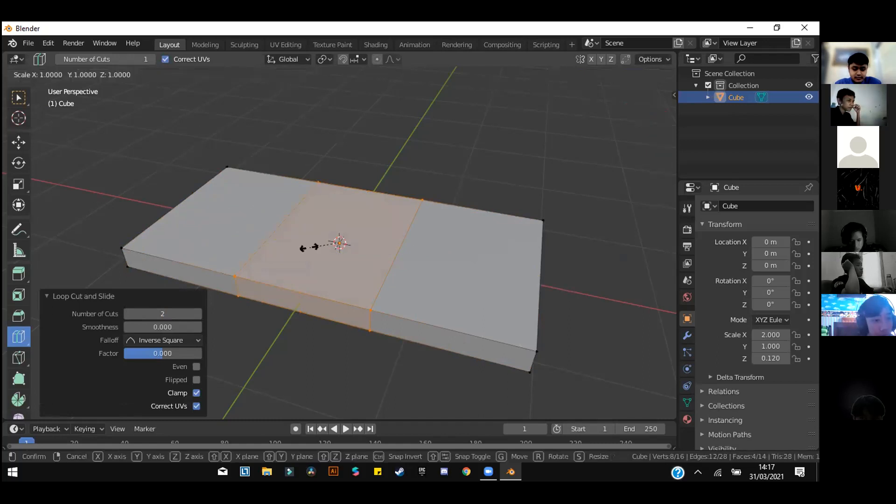
pyautogui.press('x')
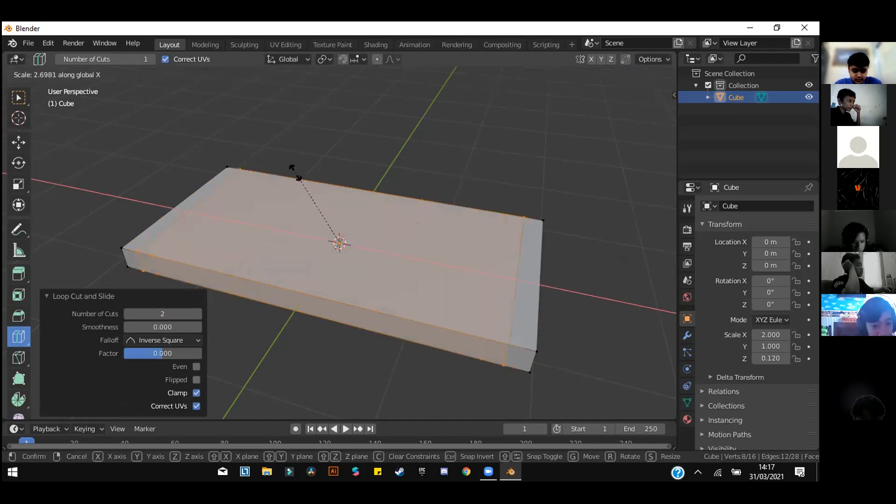
pyautogui.click(295, 174)
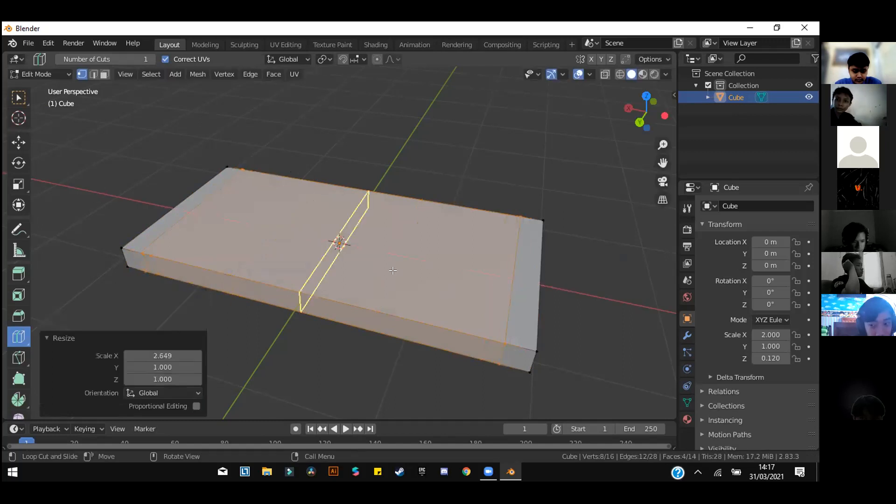
# Add two evenly spaced loop cuts running lengthwise along the slab.
pyautogui.moveTo(419, 360); pyautogui.dragTo(384, 363, button='middle')
pyautogui.click(384, 364)
pyautogui.rightClick(336, 363)
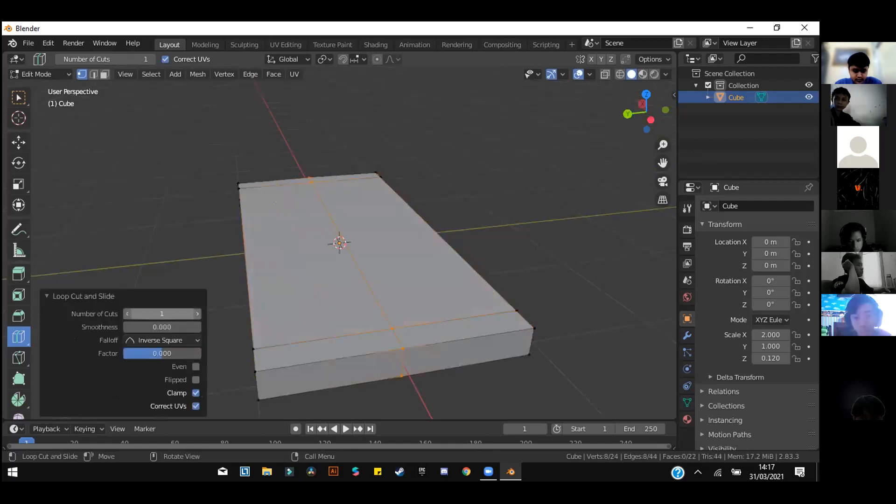
pyautogui.click(167, 312)
pyautogui.write('2')
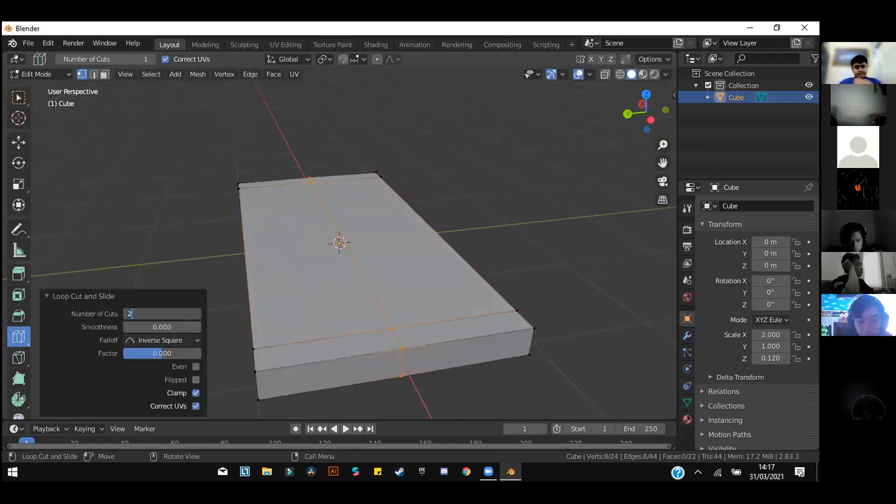
pyautogui.press('Return')
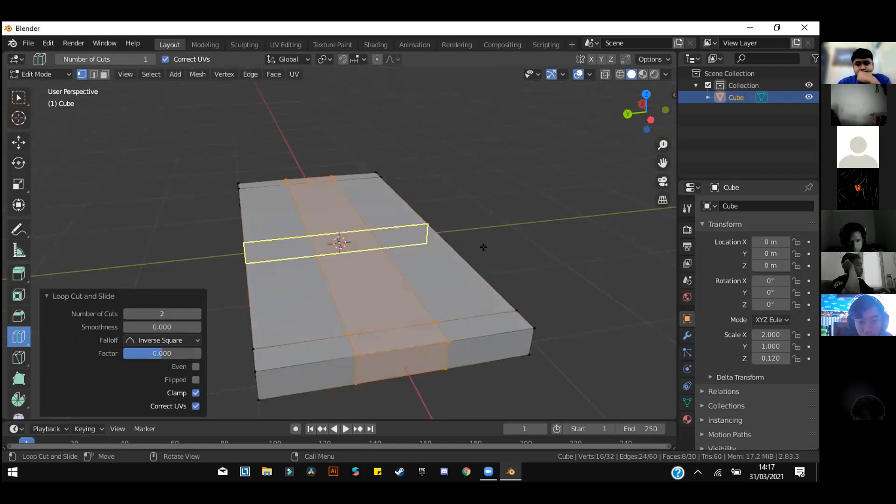
# Scale the two lengthwise loops along Y by about 2.26, moving them close to the slab's long edges.
pyautogui.press('s')
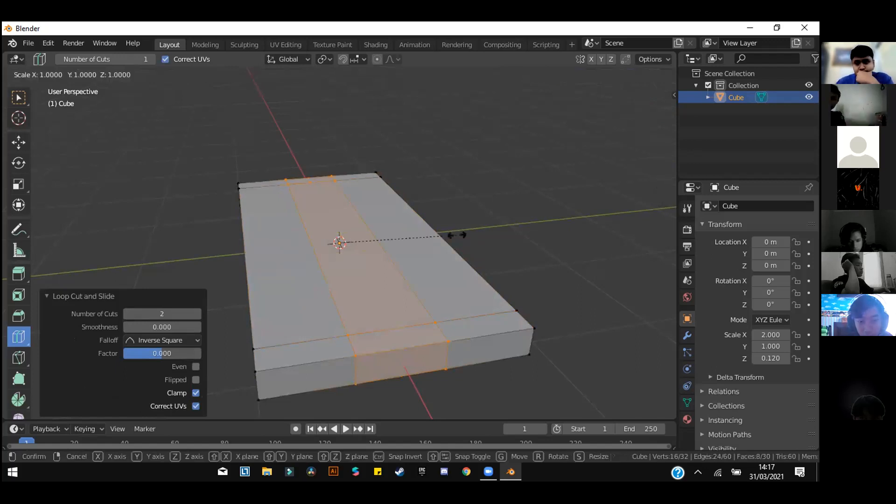
pyautogui.press('y')
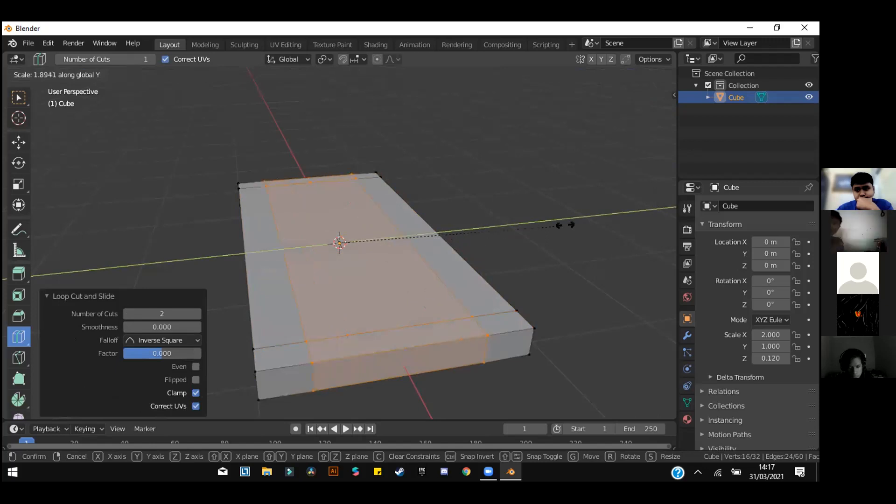
pyautogui.click(601, 220)
# Switch to face selection with the Select Box tool and select the four small corner faces on the slab's underside.
pyautogui.moveTo(450, 160); pyautogui.dragTo(430, 154, button='middle')
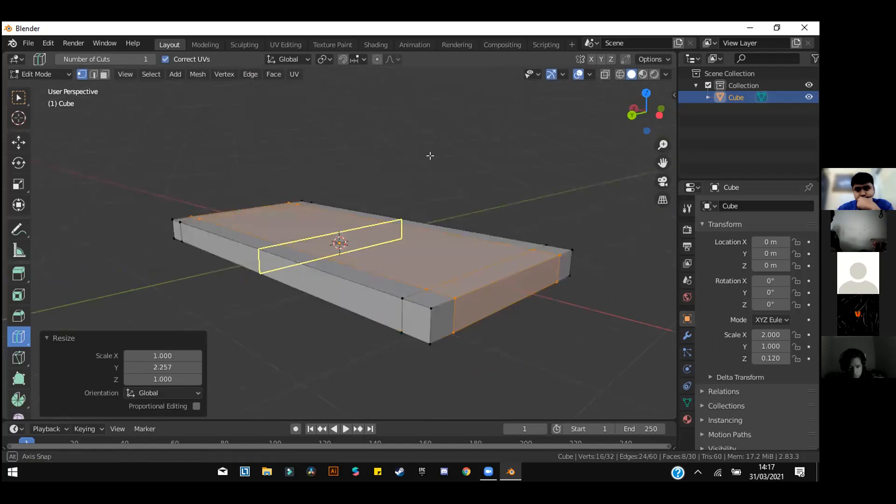
pyautogui.moveTo(369, 118); pyautogui.dragTo(409, 164, button='middle')
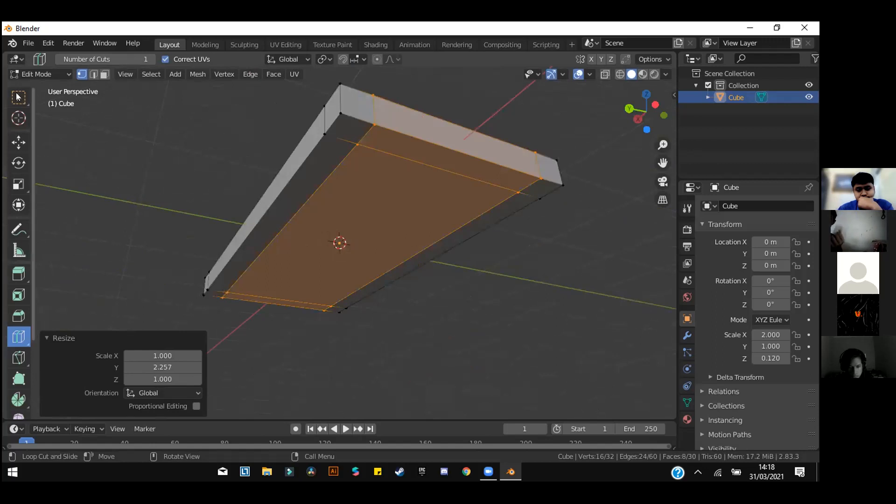
pyautogui.click(16, 97)
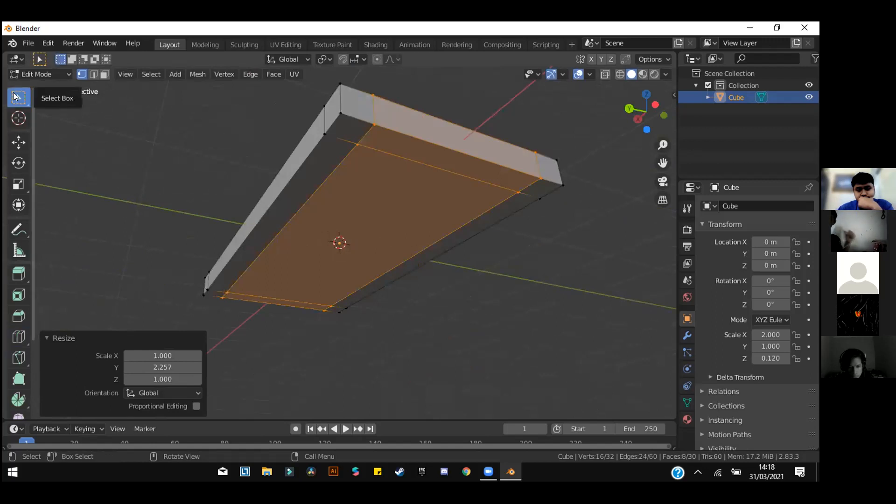
pyautogui.click(104, 75)
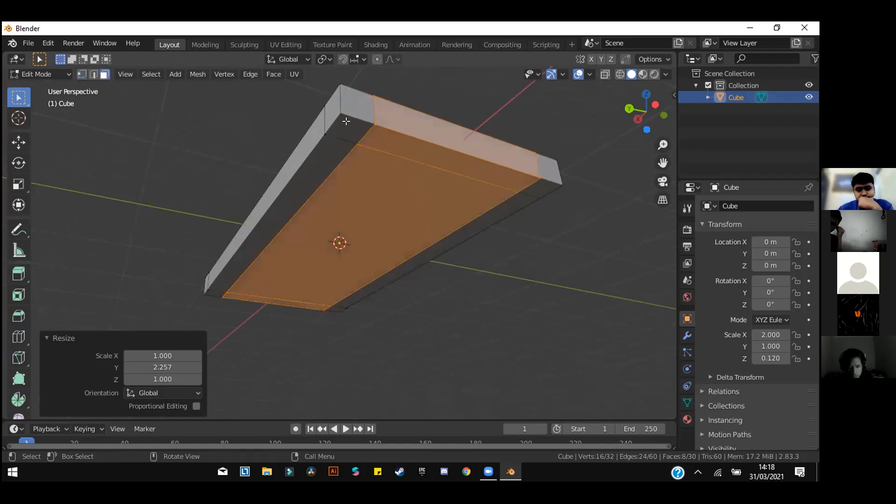
pyautogui.click(370, 132)
pyautogui.moveTo(202, 112); pyautogui.dragTo(203, 116, button='middle')
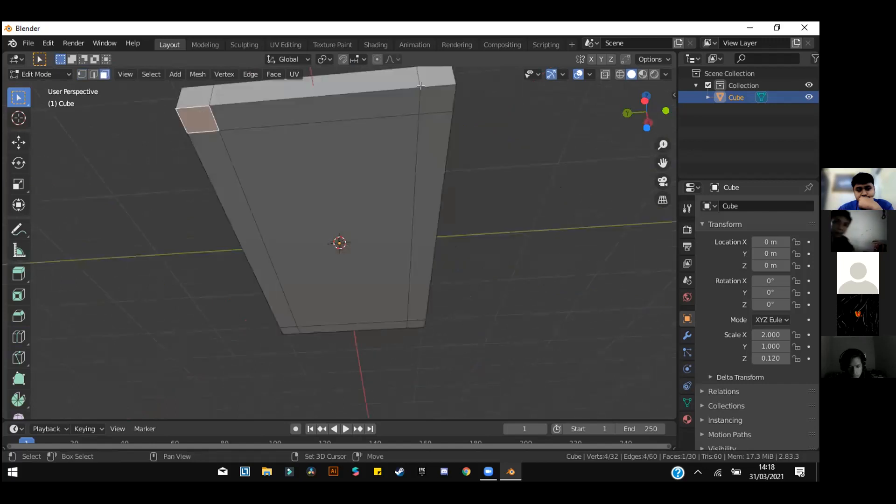
pyautogui.keyDown('shift'); pyautogui.click(438, 97); pyautogui.keyUp('shift')
pyautogui.keyDown('shift'); pyautogui.click(413, 323); pyautogui.keyUp('shift')
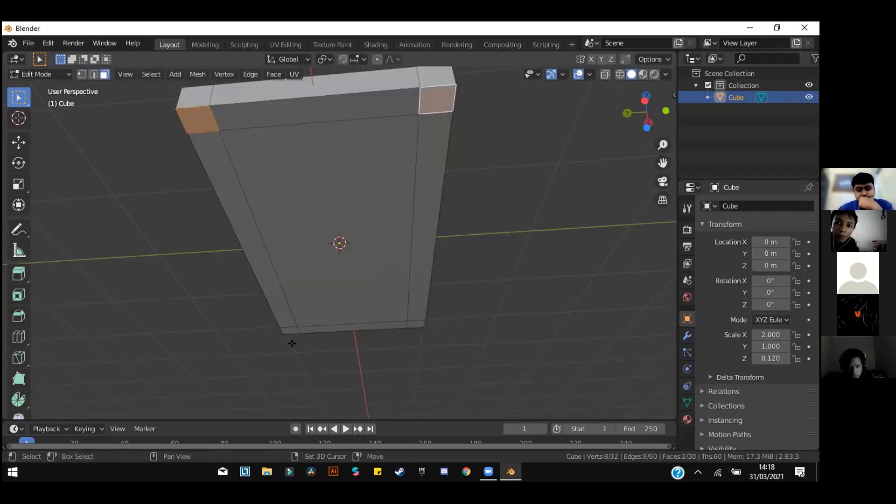
pyautogui.keyDown('shift'); pyautogui.click(290, 329); pyautogui.keyUp('shift')
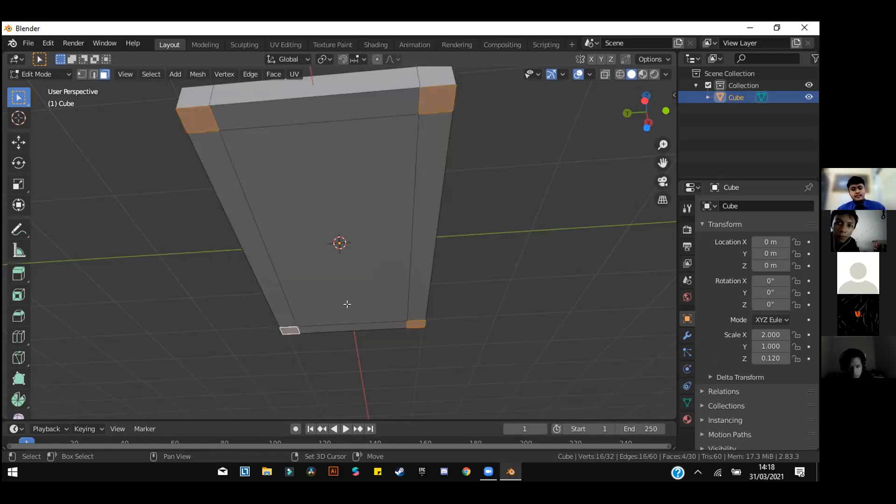
pyautogui.moveTo(250, 256); pyautogui.dragTo(50, 245, button='middle')
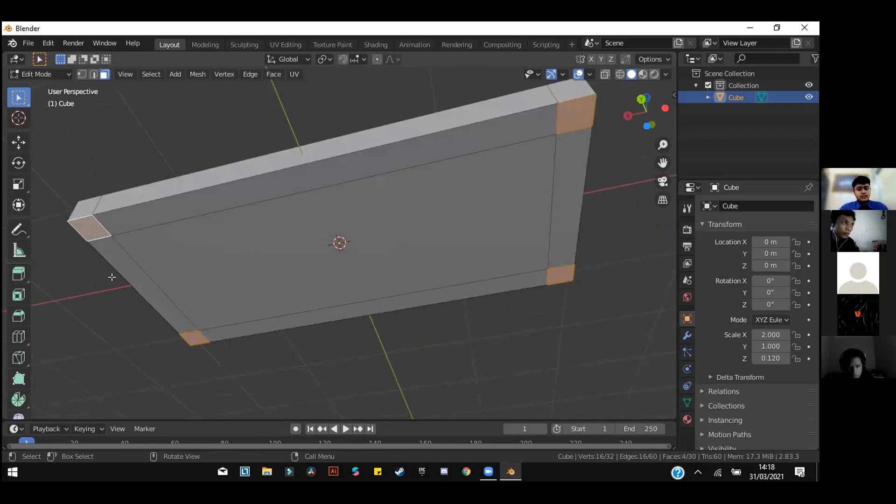
# Extrude the four selected corner faces downward by about 1.11 m to form the table's legs.
pyautogui.click(18, 274)
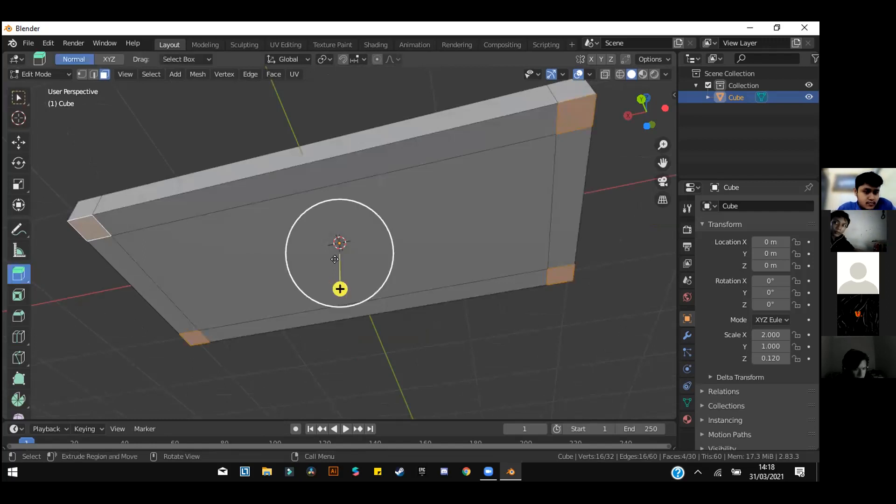
pyautogui.moveTo(338, 317)
pyautogui.mouseDown(button='middle')
pyautogui.moveTo(337, 288)
pyautogui.moveTo(336, 304)
pyautogui.mouseUp(button='middle')
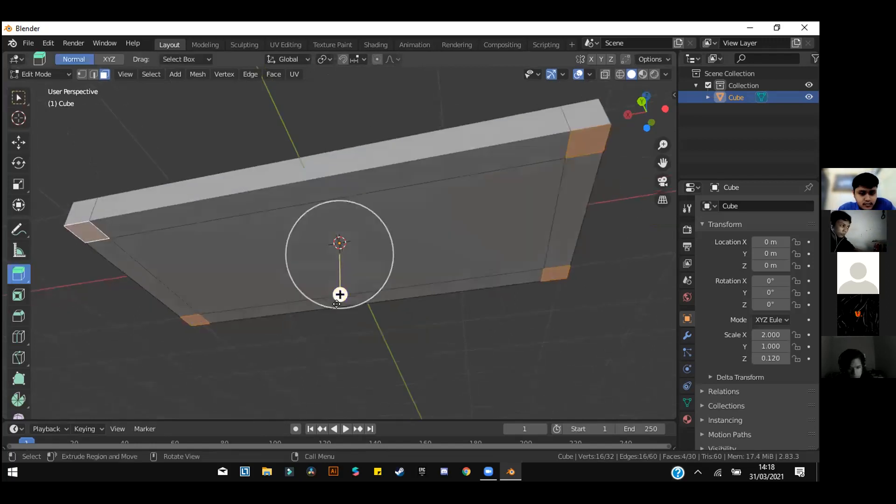
pyautogui.moveTo(337, 328); pyautogui.dragTo(335, 345)
pyautogui.moveTo(333, 377); pyautogui.dragTo(328, 67)
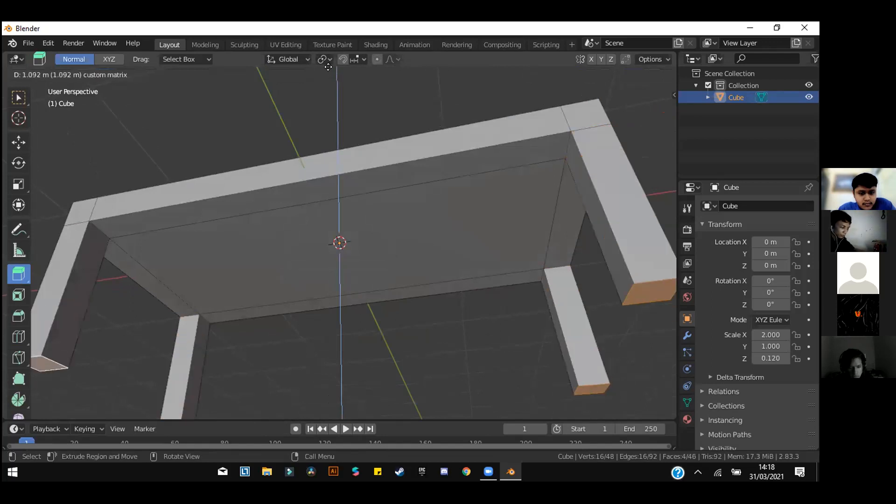
pyautogui.moveTo(375, 305); pyautogui.dragTo(374, 288)
pyautogui.scroll(-3, 374, 287)
pyautogui.moveTo(374, 287); pyautogui.dragTo(334, 352, button='middle')
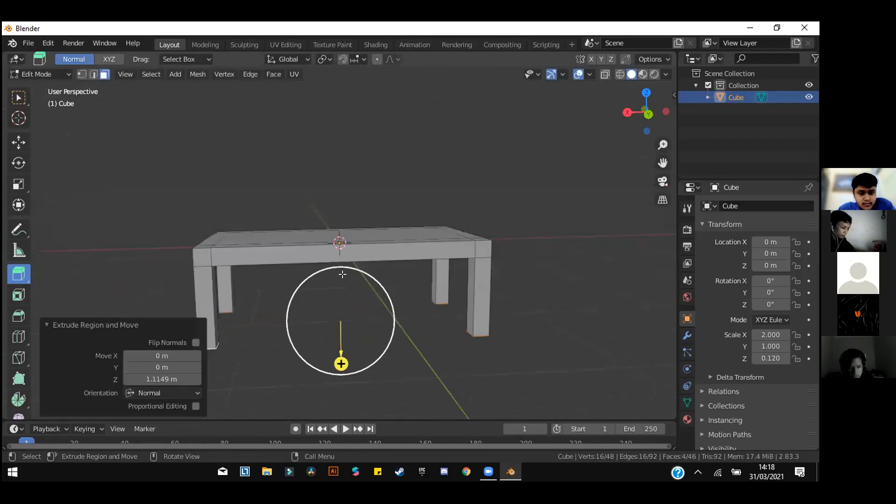
pyautogui.moveTo(343, 274); pyautogui.dragTo(352, 318, button='middle')
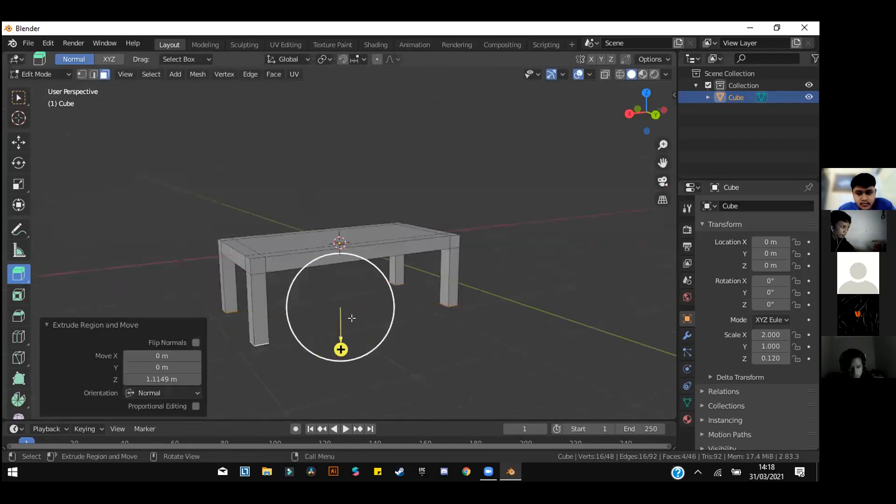
pyautogui.scroll(2, 350, 347)
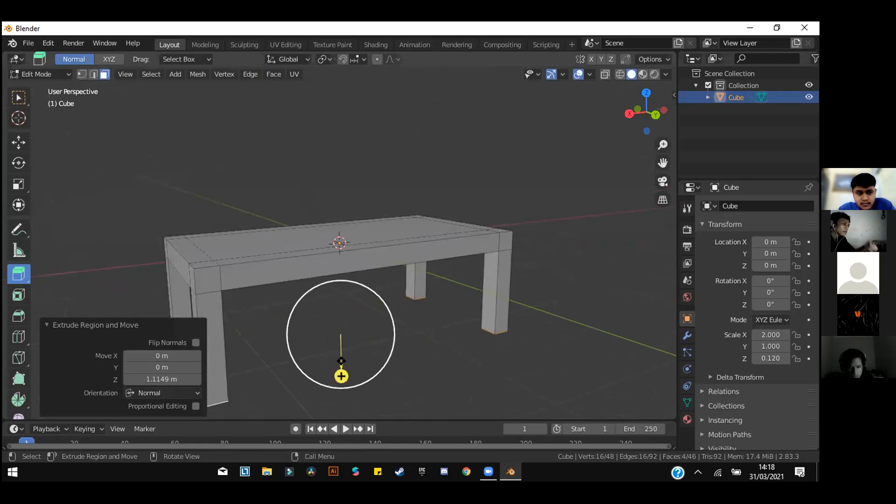
# Try a small further extrusion of the leg ends and undo back to the slab without legs.
pyautogui.moveTo(340, 372); pyautogui.dragTo(343, 364)
pyautogui.hotkey('ctrl', 'z')
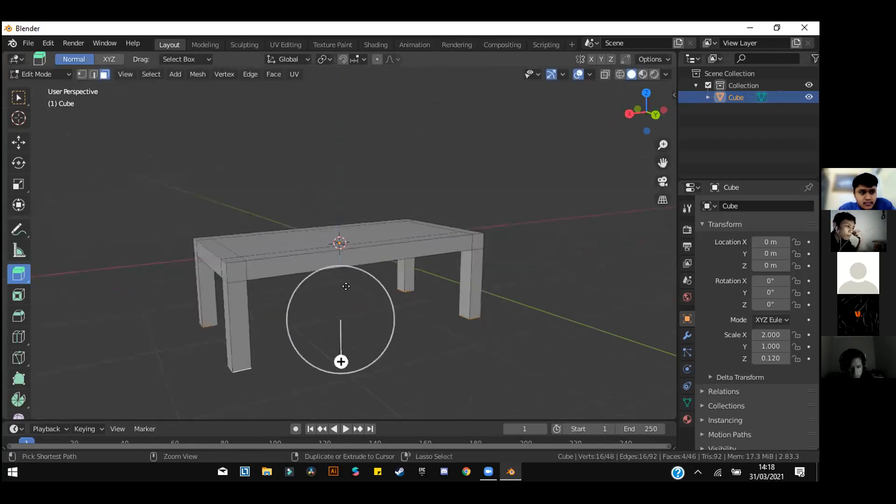
pyautogui.hotkey('ctrl', 'z')
# Extrude the slab's four corner faces downward by about 1.36 m to form longer table legs.
pyautogui.moveTo(335, 296); pyautogui.dragTo(342, 376)
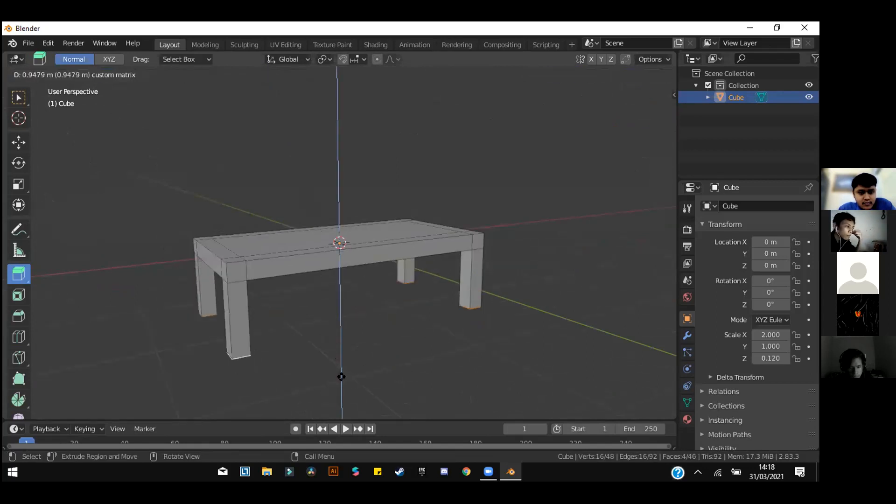
pyautogui.moveTo(337, 345); pyautogui.dragTo(270, 297)
pyautogui.moveTo(280, 271); pyautogui.dragTo(54, 91, button='middle')
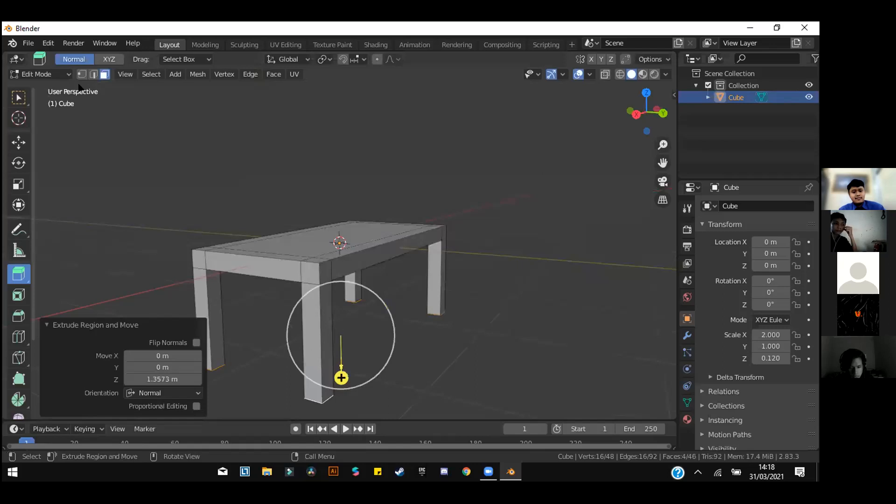
# Return to Object Mode, deselect the table and inspect it from several sides.
pyautogui.click(54, 74)
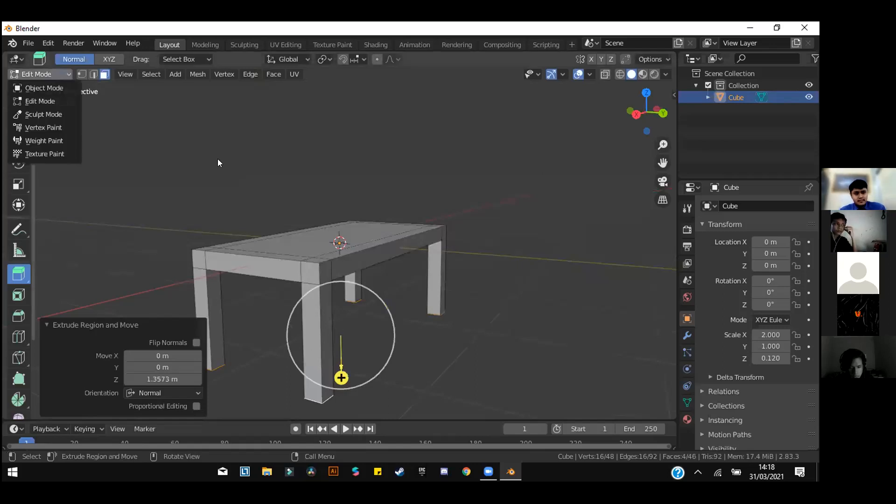
pyautogui.press('Tab')
pyautogui.hotkey('alt', 'a')
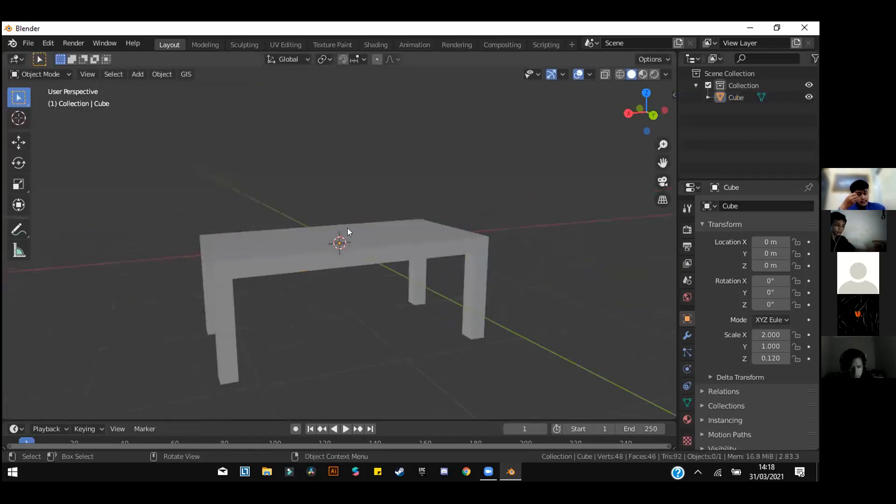
pyautogui.moveTo(404, 240); pyautogui.dragTo(424, 241, button='middle')
pyautogui.moveTo(348, 259); pyautogui.dragTo(440, 270, button='middle')
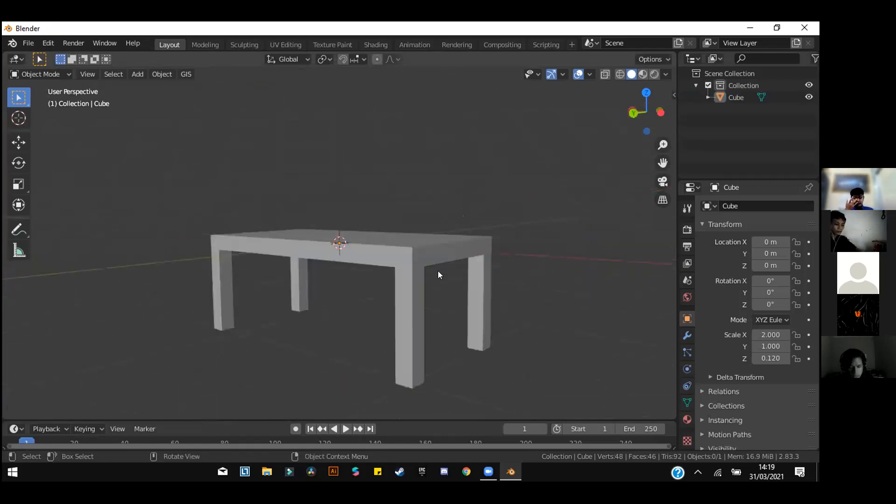
pyautogui.moveTo(273, 222); pyautogui.dragTo(382, 180, button='middle')
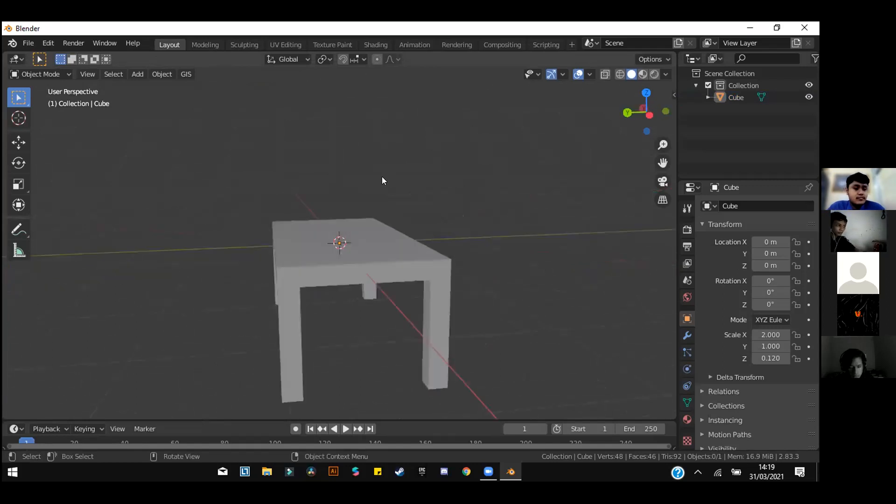
pyautogui.moveTo(340, 258); pyautogui.dragTo(119, 129, button='middle')
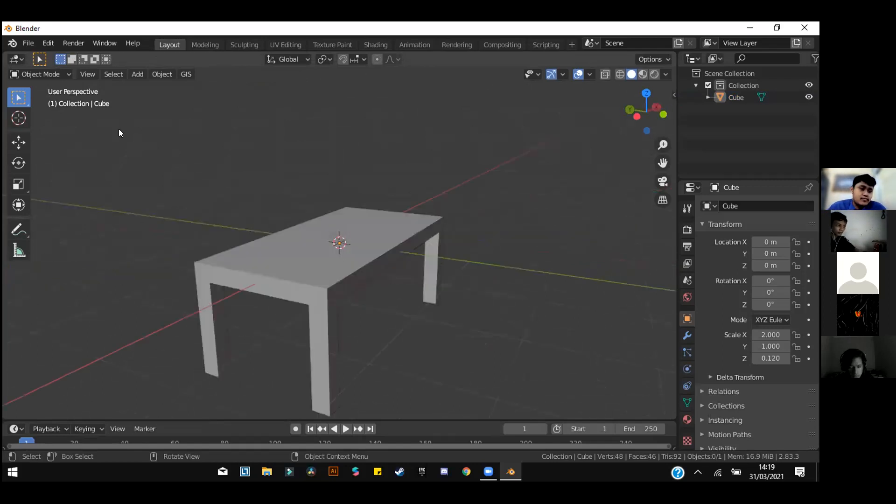
# Add a cube mesh at the world origin and delete it again.
pyautogui.click(131, 79)
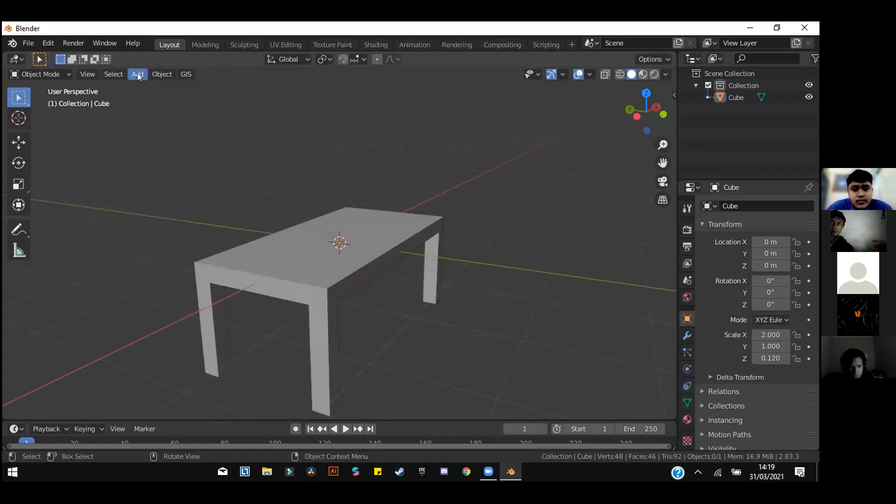
pyautogui.click(134, 74)
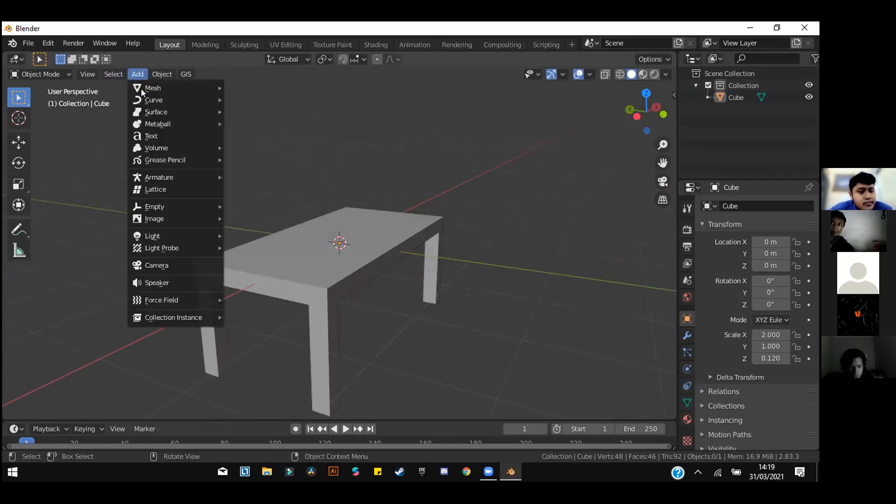
pyautogui.moveTo(141, 88)
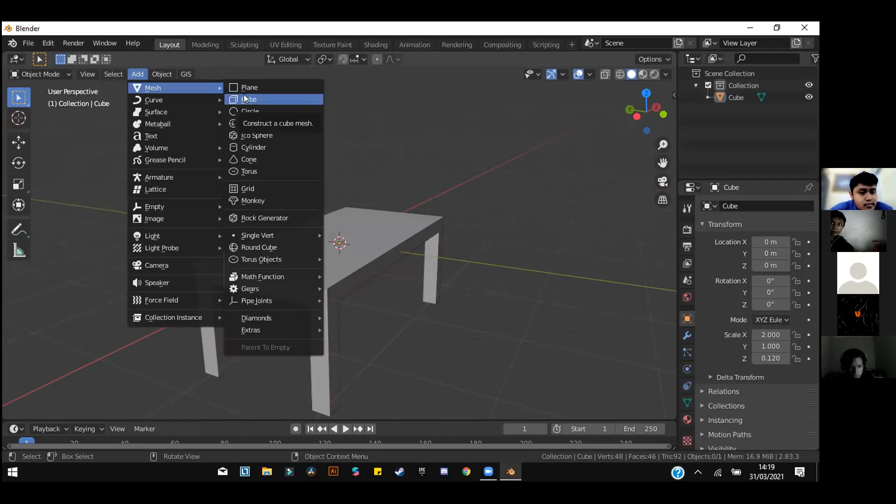
pyautogui.click(244, 99)
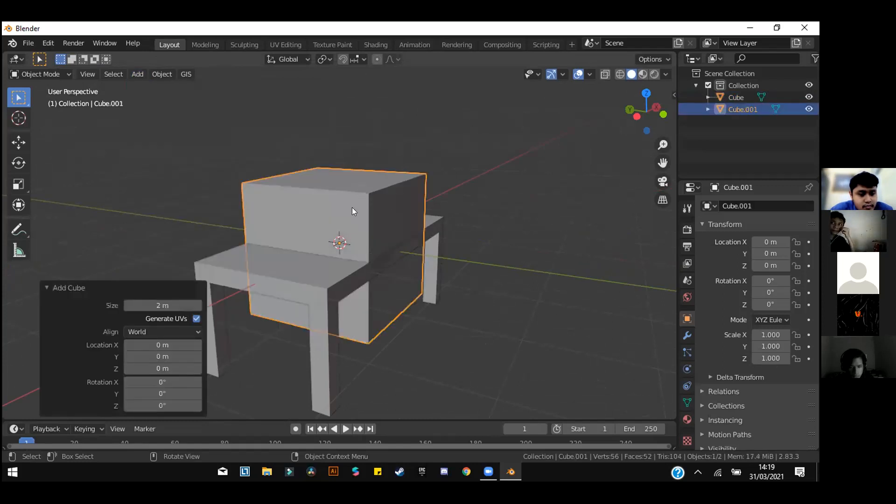
pyautogui.press('Delete')
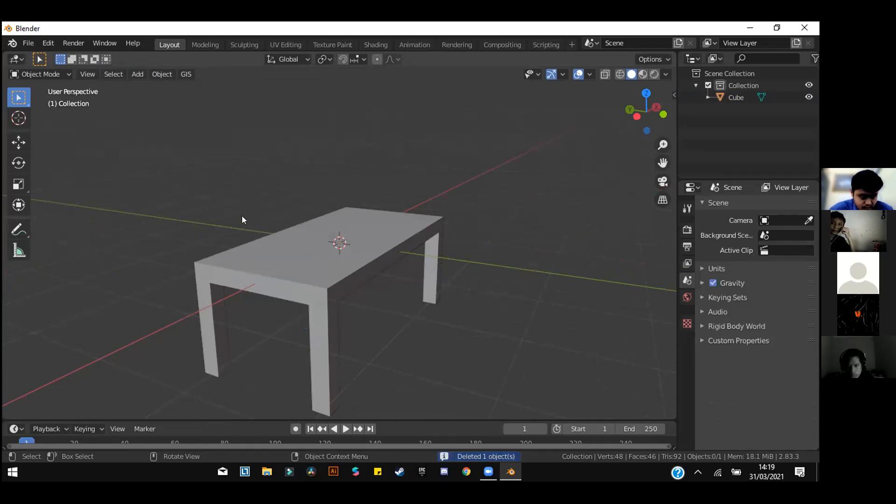
# Add a new cube mesh and move it about -2.29 m along Y, clear of the table's long side.
pyautogui.hotkey('shift', 'a')
pyautogui.moveTo(235, 220)
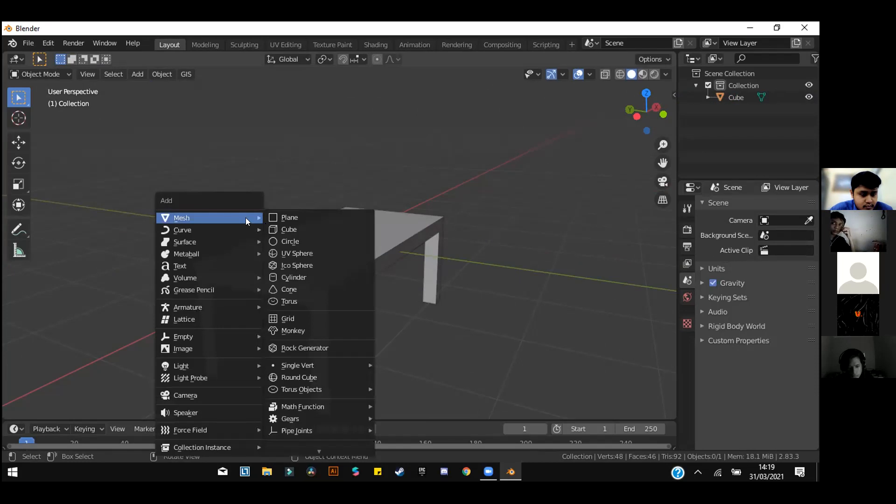
pyautogui.click(282, 230)
pyautogui.moveTo(3, 129); pyautogui.dragTo(18, 145, button='middle')
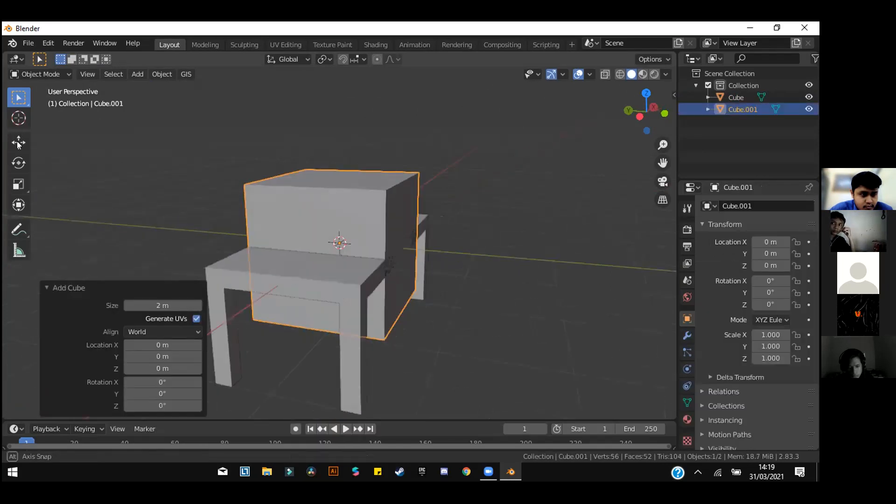
pyautogui.moveTo(279, 232); pyautogui.dragTo(295, 235, button='middle')
pyautogui.click(19, 142)
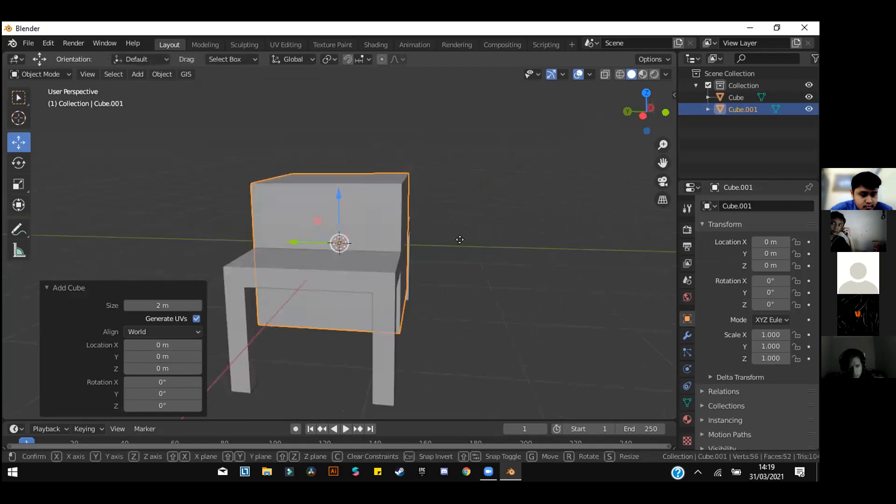
pyautogui.press('g')
pyautogui.press('y')
# Flatten the new cube into a slab by setting its Z scale to 0.1.
pyautogui.click(769, 359)
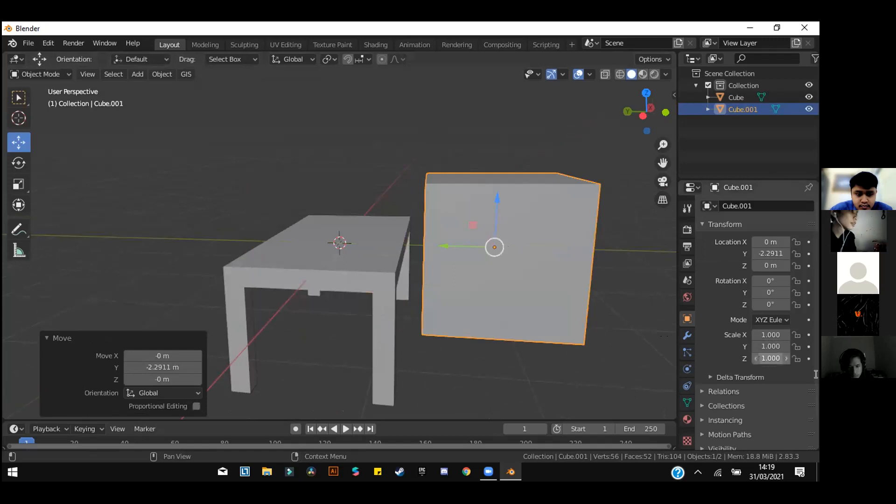
pyautogui.click(770, 359)
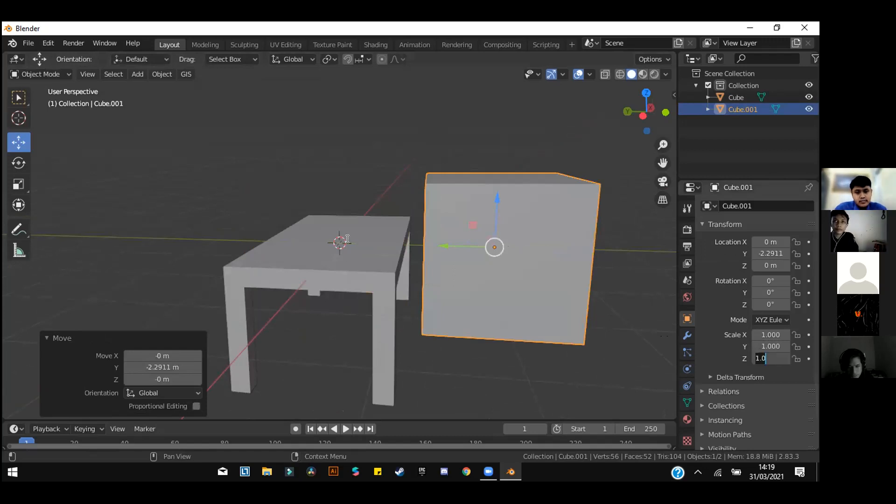
pyautogui.press('BackSpace')
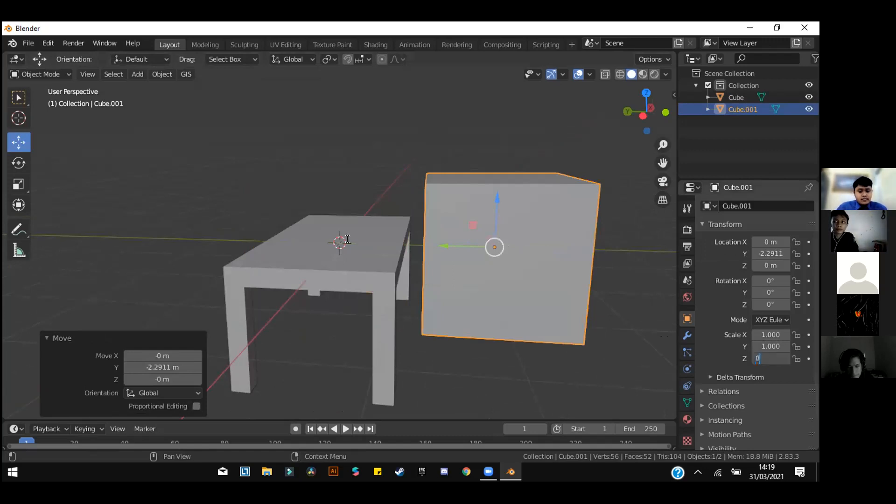
pyautogui.write('0.1')
pyautogui.press('Return')
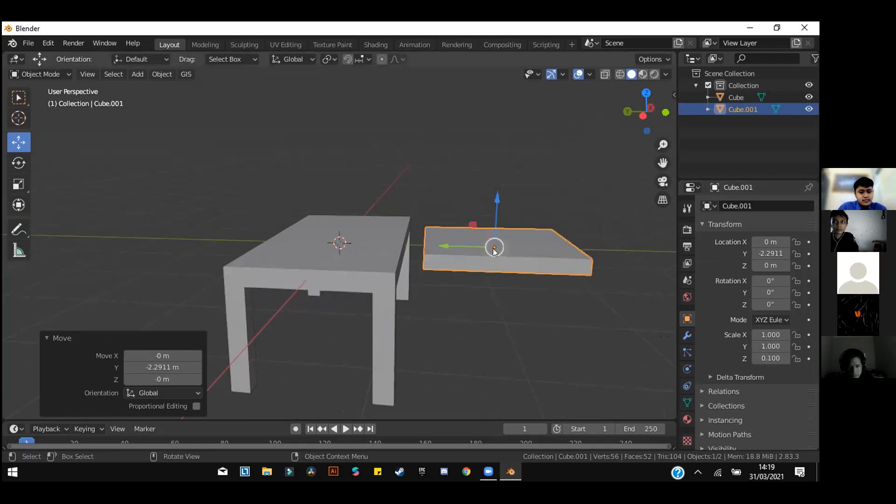
# Scale the new slab uniformly by about 0.618 to make it smaller than the tabletop.
pyautogui.moveTo(418, 253); pyautogui.dragTo(504, 284, button='middle')
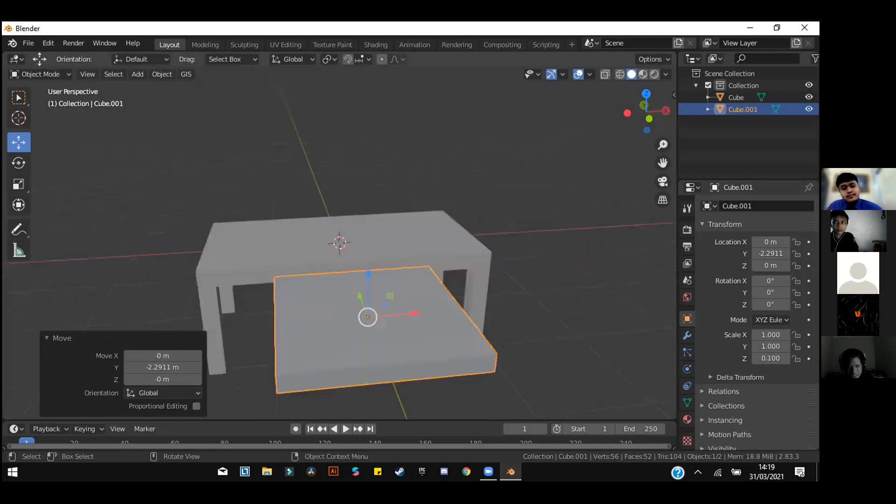
pyautogui.press('s')
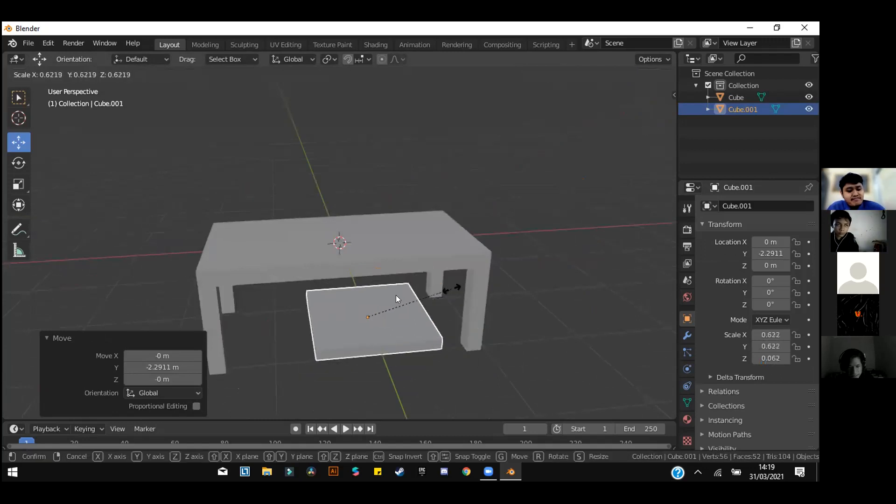
pyautogui.click(399, 277)
# Move the small slab down along Z by about 0.65 m, below the level of the tabletop.
pyautogui.moveTo(398, 276); pyautogui.dragTo(467, 230, button='middle')
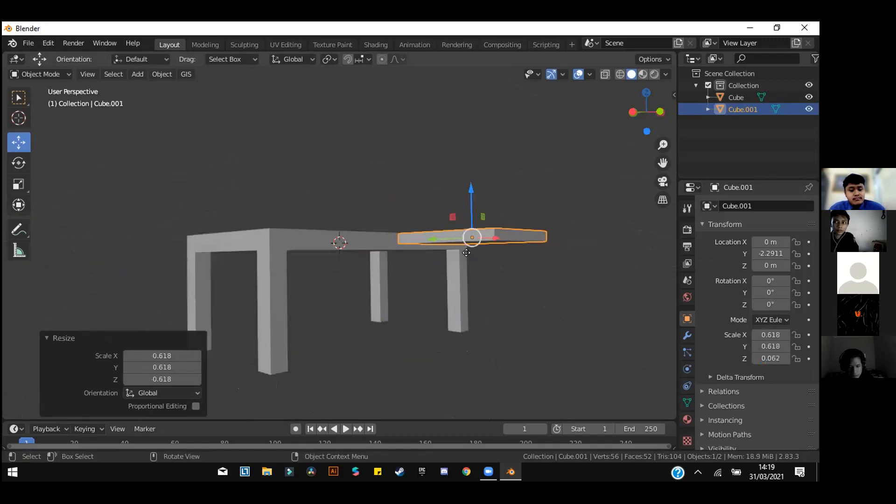
pyautogui.press('g')
pyautogui.press('z')
pyautogui.click(416, 271)
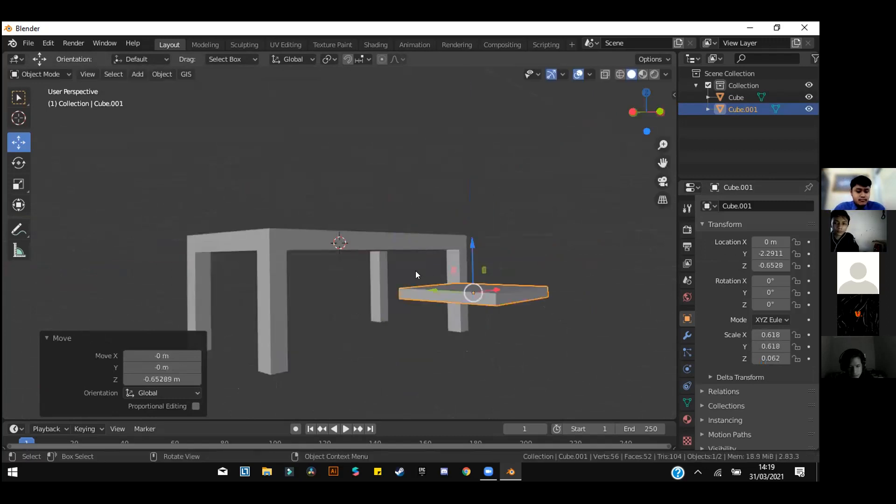
# Enter Edit Mode on the small slab and add one centred loop cut running parallel to the Y axis.
pyautogui.moveTo(443, 294); pyautogui.dragTo(466, 274, button='middle')
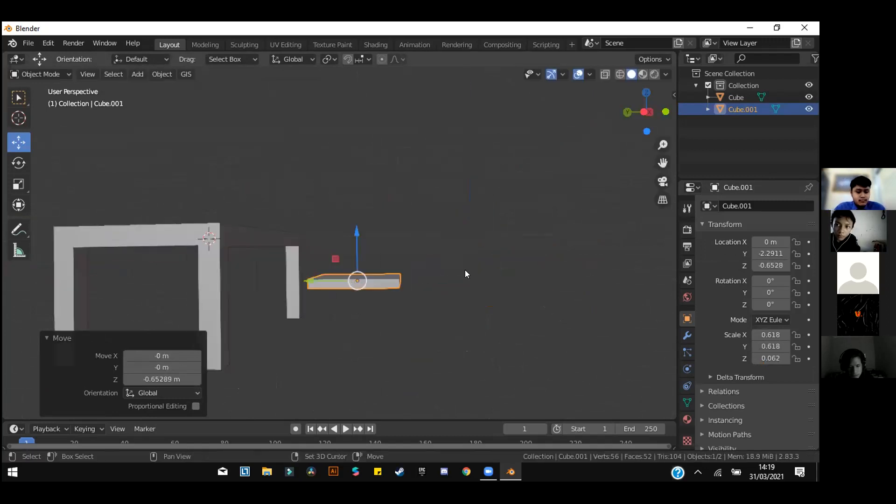
pyautogui.scroll(4, 372, 314)
pyautogui.moveTo(377, 312); pyautogui.dragTo(398, 206, button='middle')
pyautogui.click(50, 73)
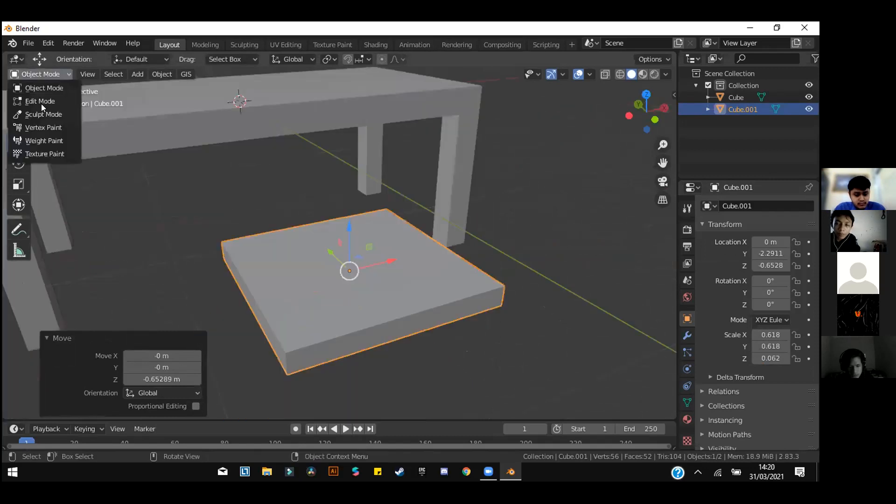
pyautogui.press('Tab')
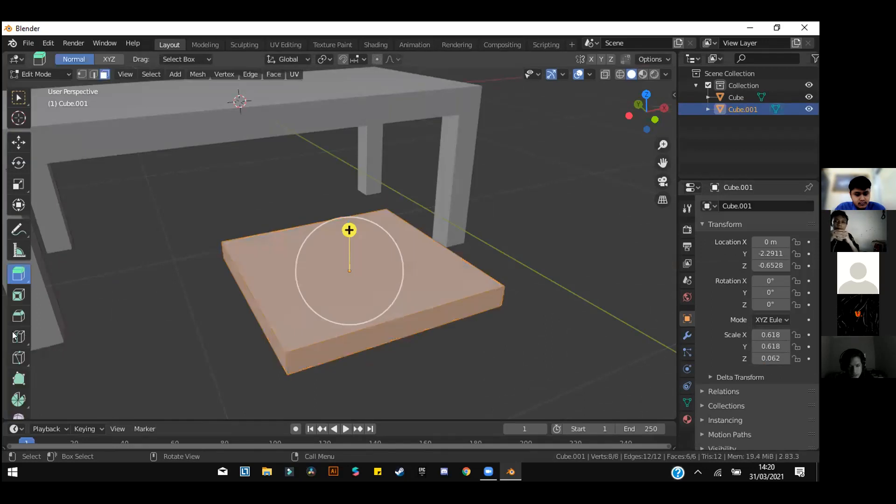
pyautogui.click(14, 335)
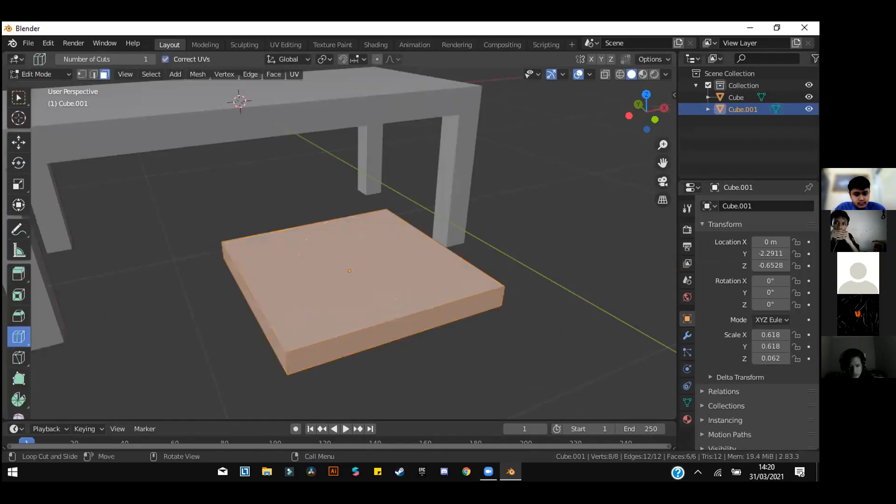
pyautogui.click(297, 326)
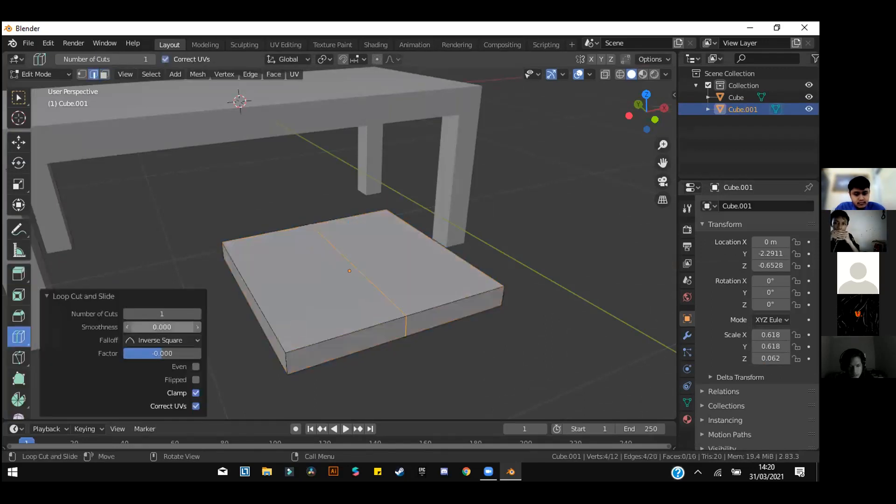
# Set the number of cuts for the small slab's new loop cut to 2.
pyautogui.click(171, 314)
pyautogui.write('23')
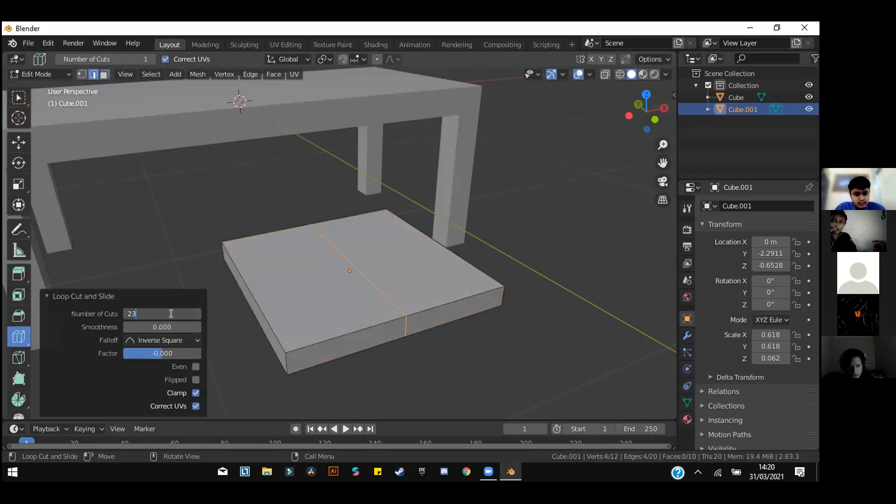
pyautogui.press('BackSpace')
pyautogui.press('BackSpace')
pyautogui.write('2')
pyautogui.press('Return')
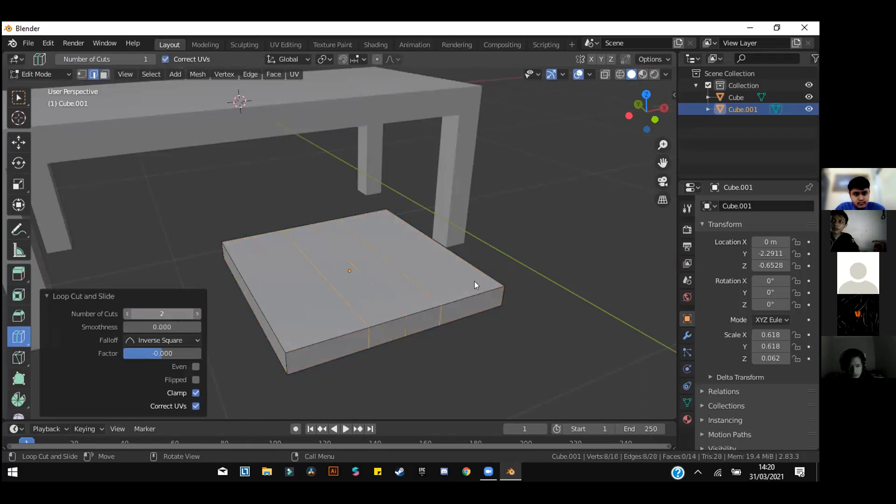
# Spread the two loop cuts toward the slab's sides by scaling them about 2.365 along X.
pyautogui.moveTo(452, 295); pyautogui.dragTo(450, 270, button='middle')
pyautogui.press('1')
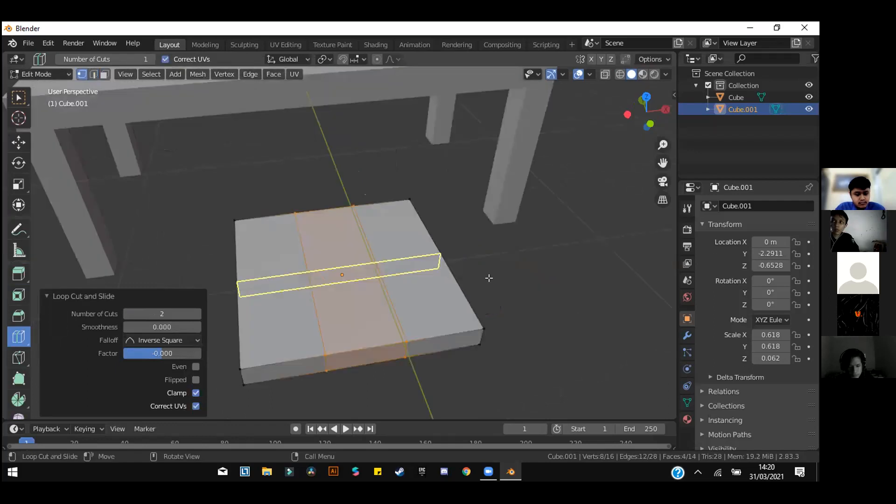
pyautogui.press('s')
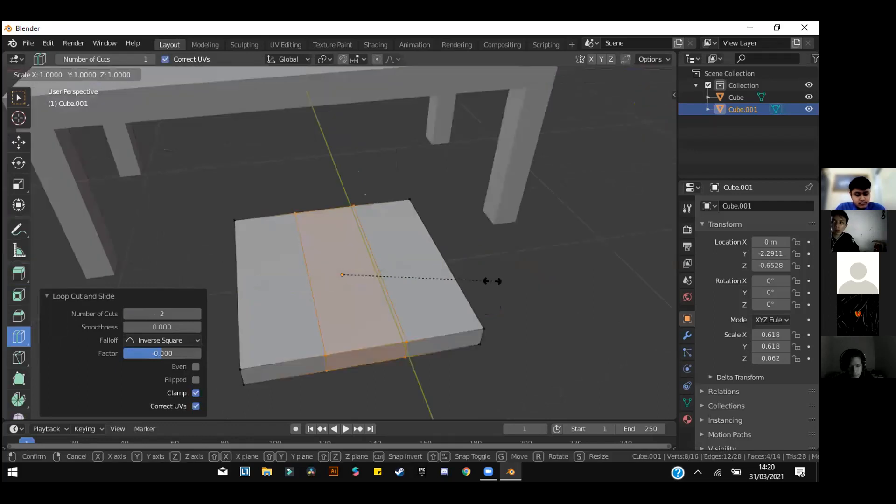
pyautogui.press('y')
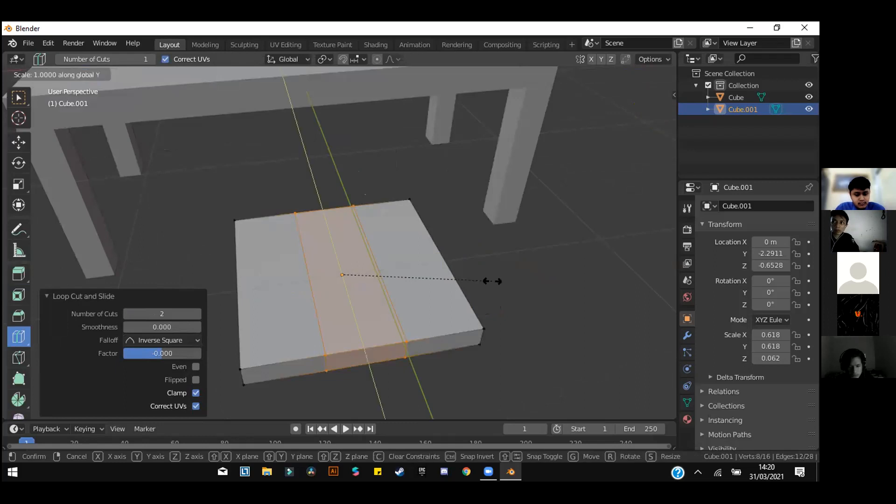
pyautogui.press('x')
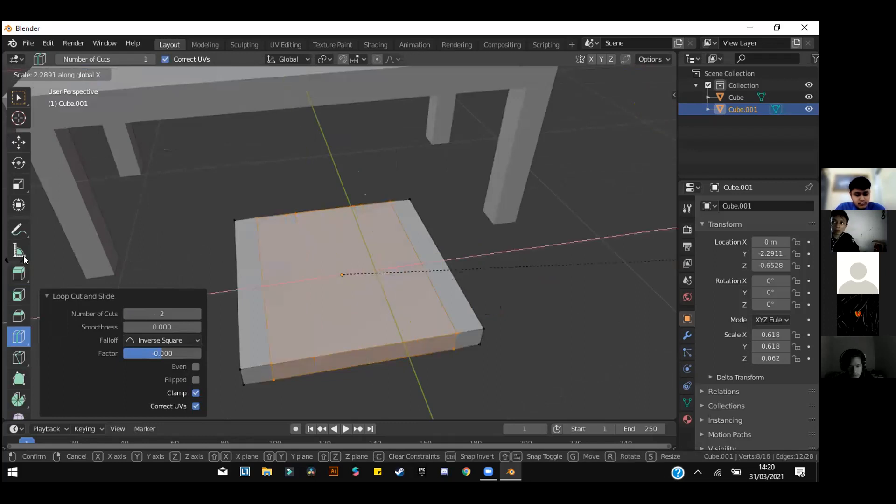
pyautogui.click(25, 260)
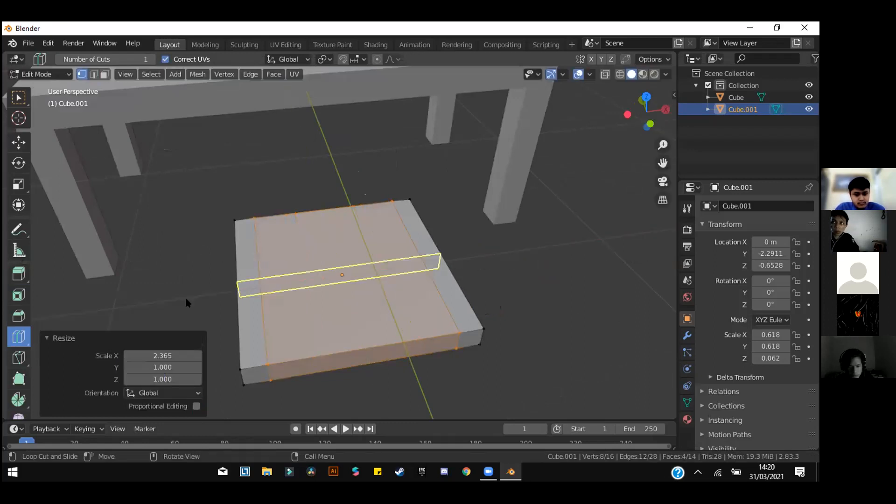
# Add a loop cut perpendicular to the existing pair on the slab and set its number of cuts to 2.
pyautogui.hotkey('ctrl', 'z')
pyautogui.click(152, 313)
pyautogui.write('2')
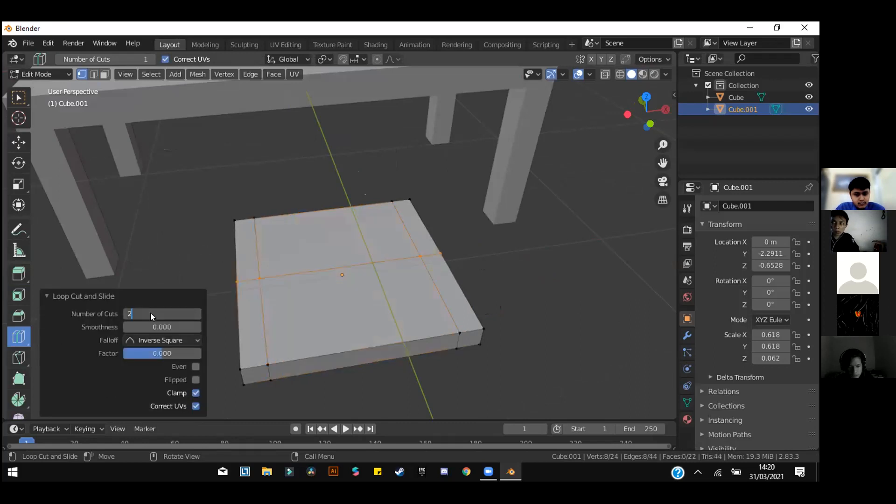
pyautogui.press('Return')
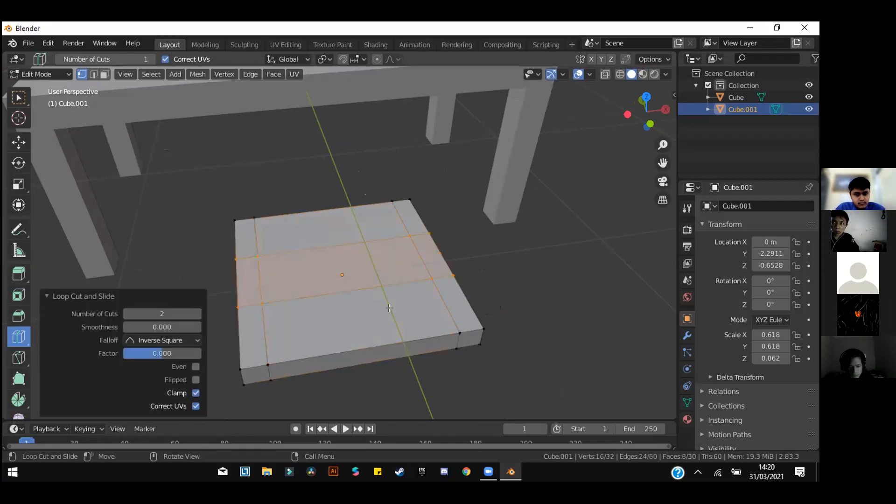
# Spread the two perpendicular loop cuts toward the slab's other edges by scaling them about 2.444 along Y.
pyautogui.press('s')
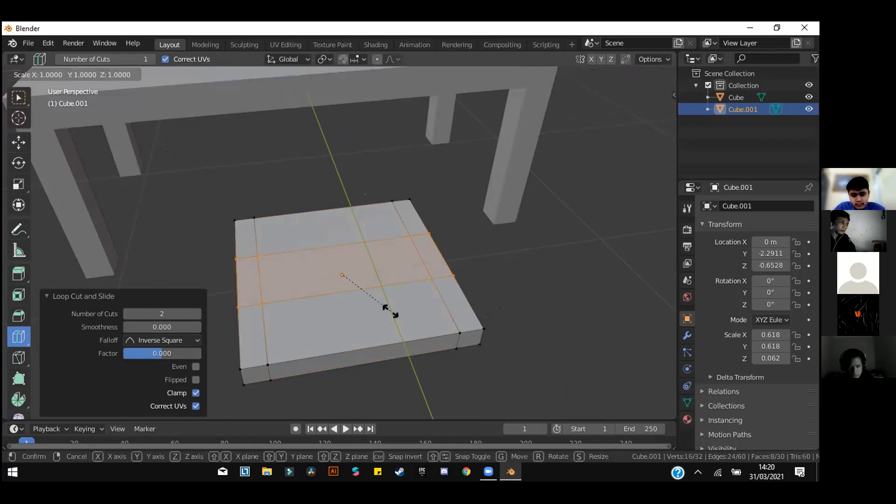
pyautogui.press('y')
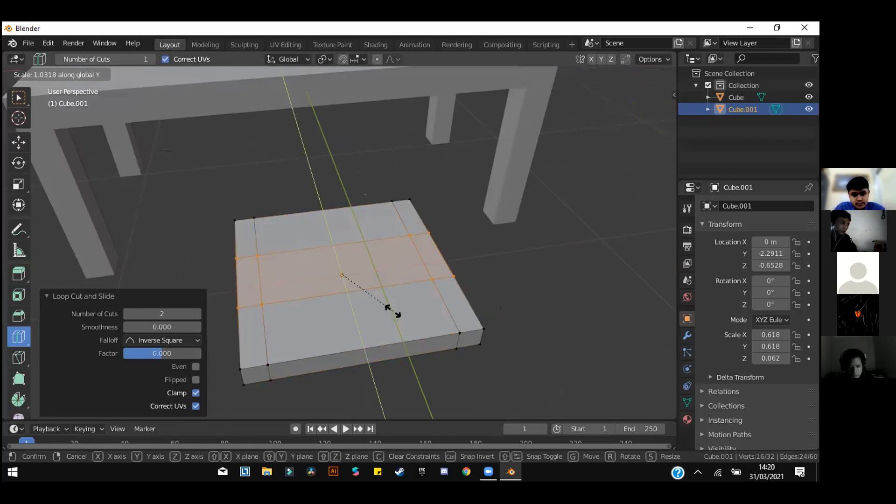
pyautogui.click(456, 365)
pyautogui.moveTo(456, 364); pyautogui.dragTo(39, 129, button='middle')
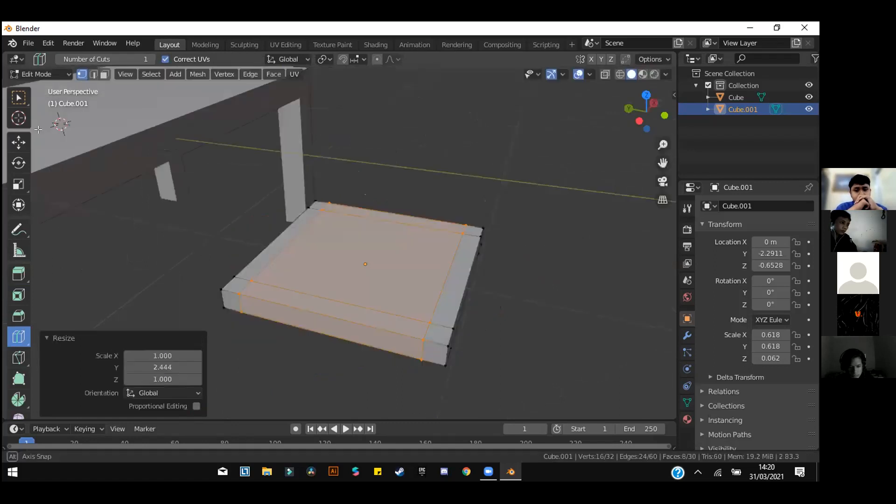
# Switch to face selection and select the four small corner faces on the underside of the slab.
pyautogui.click(18, 97)
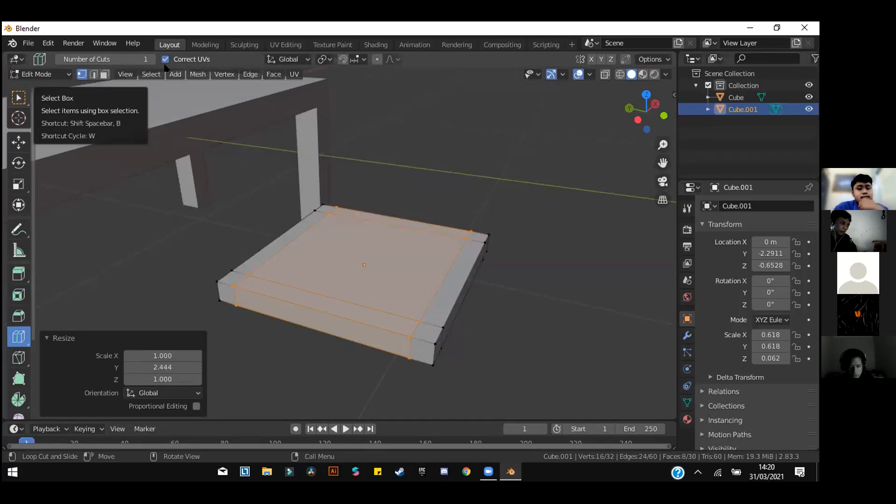
pyautogui.click(105, 74)
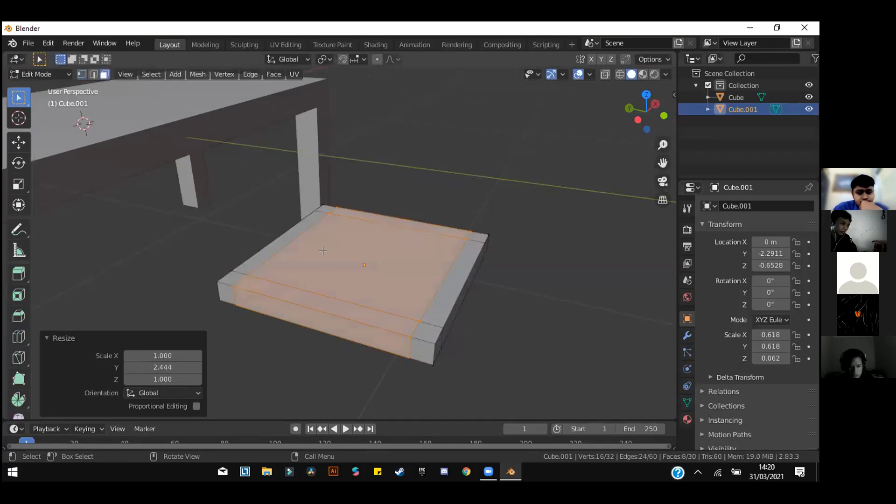
pyautogui.moveTo(336, 140); pyautogui.dragTo(240, 275, button='middle')
pyautogui.click(240, 190)
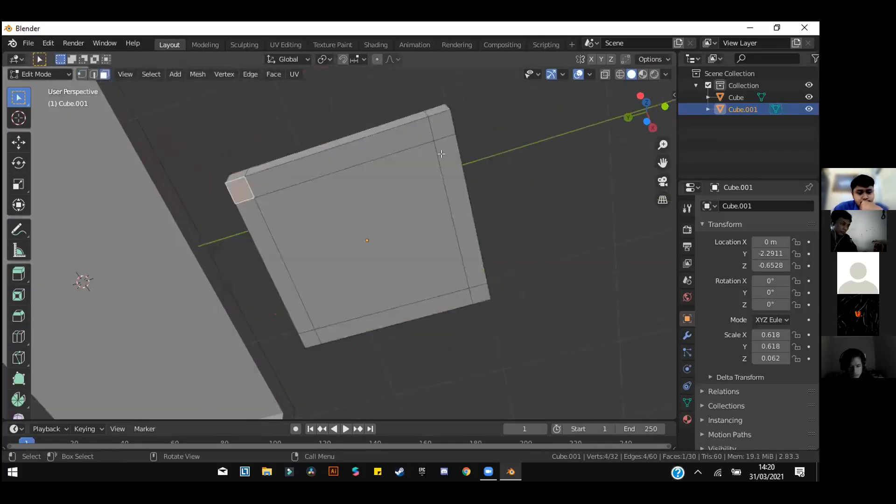
pyautogui.press('shift')
pyautogui.keyDown('shift'); pyautogui.click(439, 126); pyautogui.keyUp('shift')
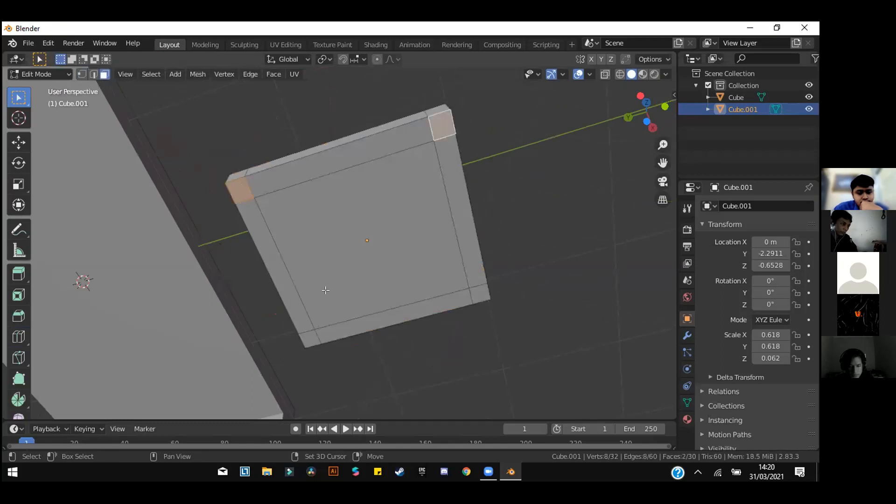
pyautogui.keyDown('shift'); pyautogui.click(306, 345); pyautogui.keyUp('shift')
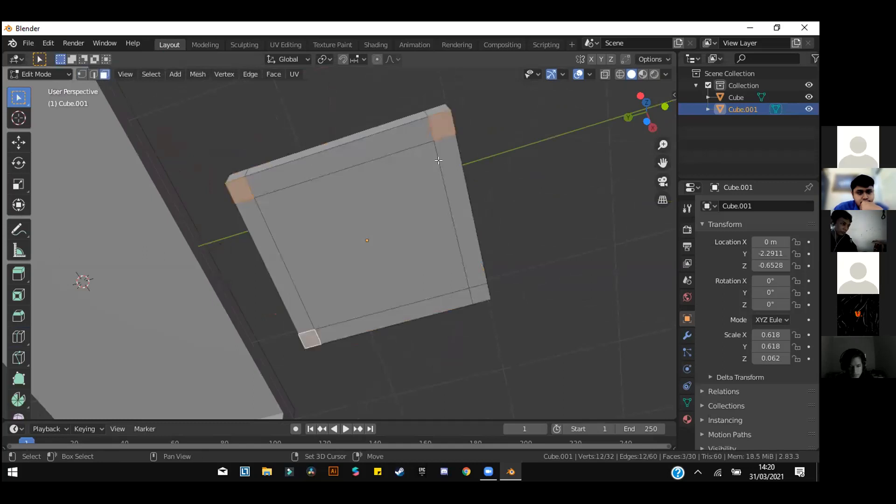
pyautogui.keyDown('shift'); pyautogui.click(480, 295); pyautogui.keyUp('shift')
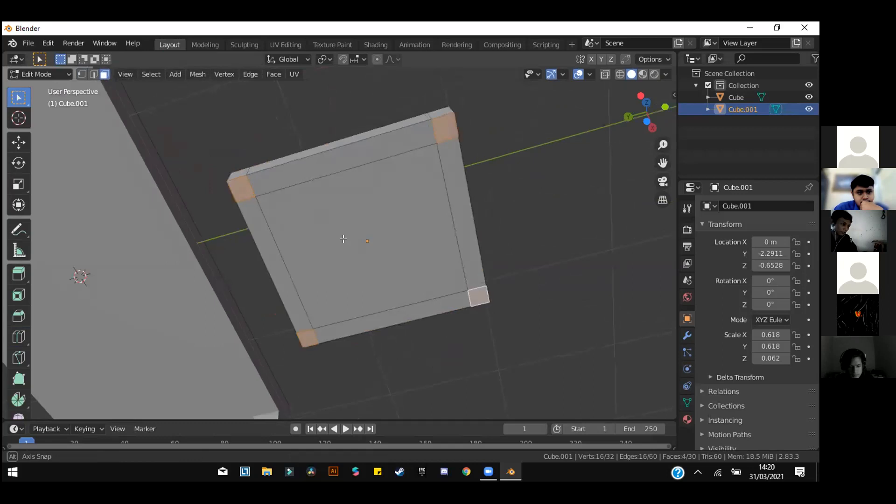
# Try extruding the four underside corner faces downward by about 0.81 m, and undo the extrusion.
pyautogui.moveTo(344, 240); pyautogui.dragTo(15, 269, button='middle')
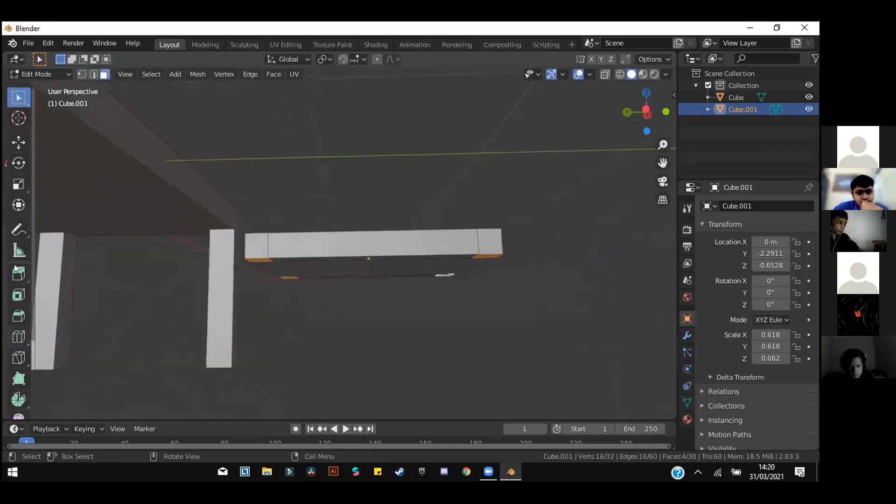
pyautogui.moveTo(367, 305); pyautogui.dragTo(368, 260)
pyautogui.scroll(-4, 393, 247)
pyautogui.moveTo(392, 247); pyautogui.dragTo(390, 251, button='middle')
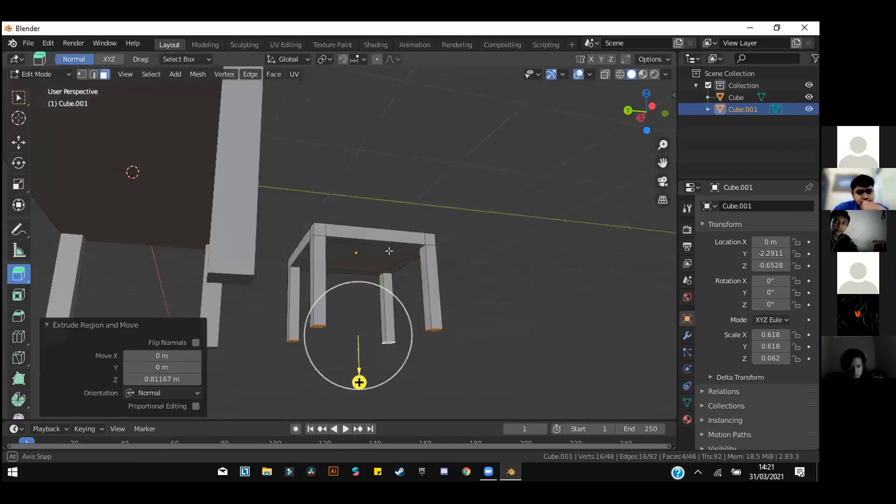
pyautogui.moveTo(354, 386); pyautogui.dragTo(356, 384)
pyautogui.hotkey('ctrl', 'z')
pyautogui.hotkey('ctrl', 'z')
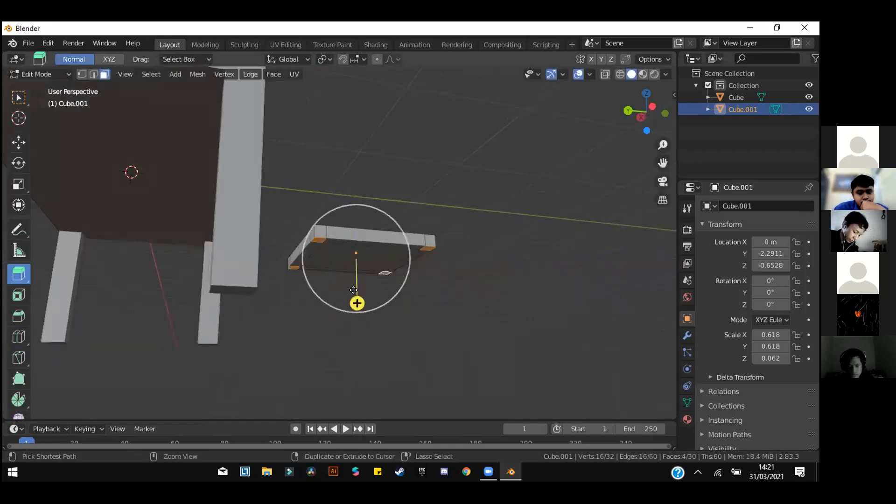
# Extrude the four underside corner faces downward by about 0.82 m to form the chair legs.
pyautogui.moveTo(357, 303)
pyautogui.mouseDown()
pyautogui.moveTo(356, 380)
pyautogui.moveTo(393, 229)
pyautogui.moveTo(354, 313)
pyautogui.mouseUp()
pyautogui.moveTo(441, 141); pyautogui.dragTo(447, 201, button='middle')
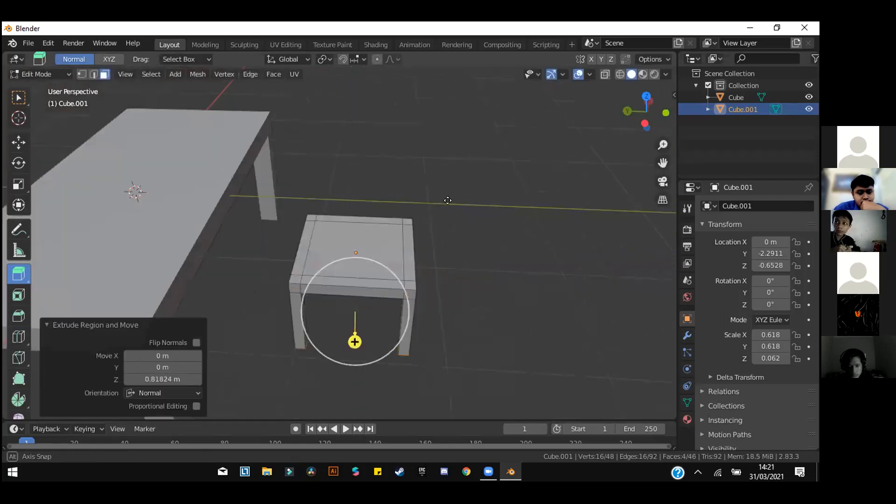
pyautogui.scroll(2, 108, 141)
# Extrude the two top corner faces on the seat edge away from the table upward by about 1.21 m as backrest posts.
pyautogui.press('w')
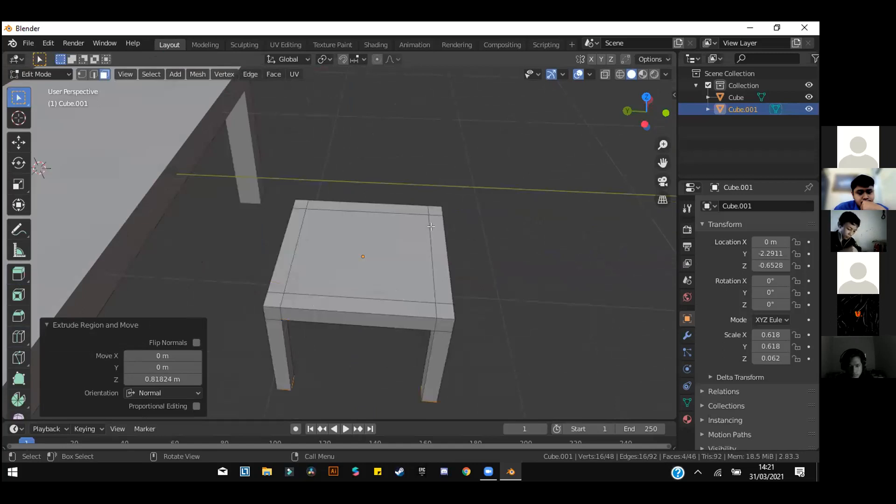
pyautogui.click(434, 213)
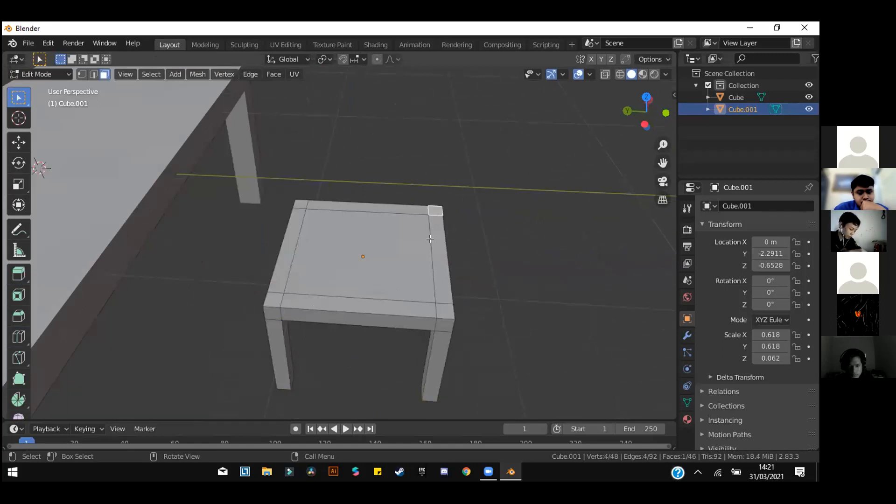
pyautogui.keyDown('shift'); pyautogui.click(445, 312); pyautogui.keyUp('shift')
pyautogui.moveTo(293, 229); pyautogui.dragTo(5, 211, button='middle')
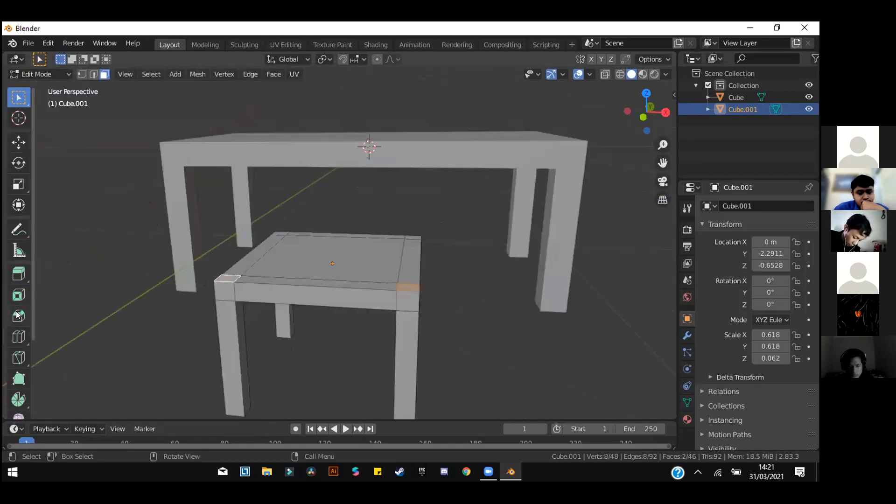
pyautogui.click(17, 275)
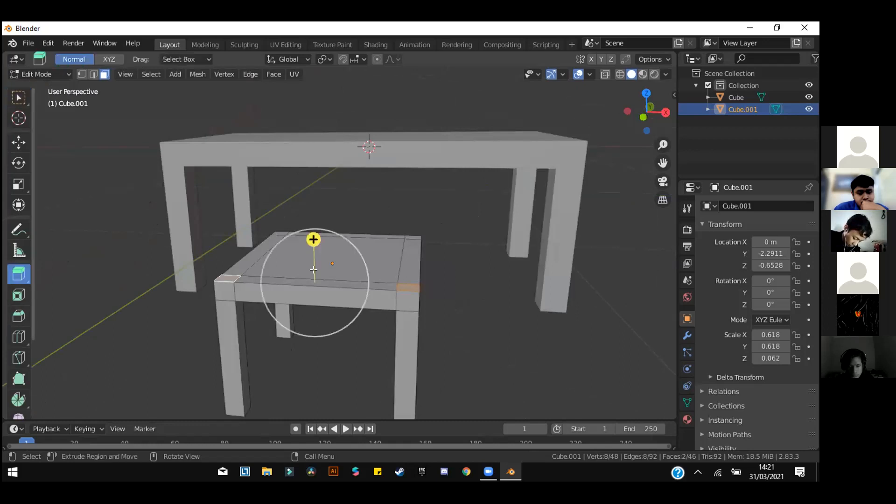
pyautogui.press('e')
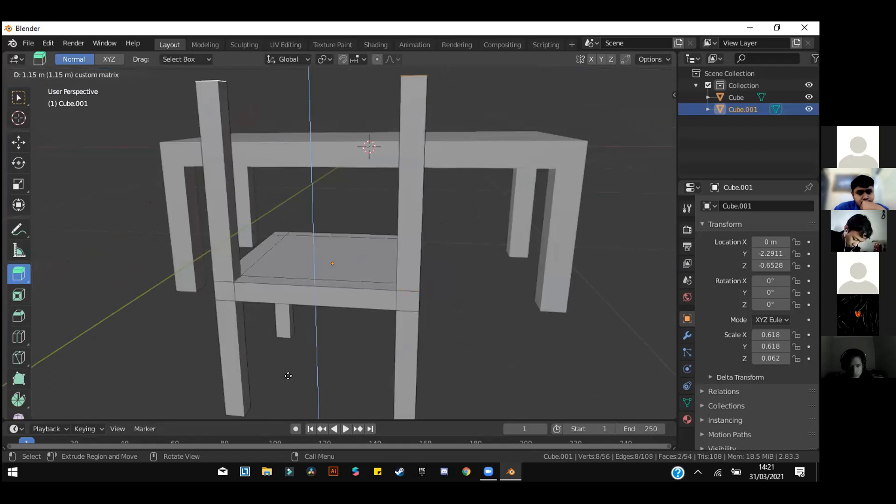
pyautogui.click(286, 342)
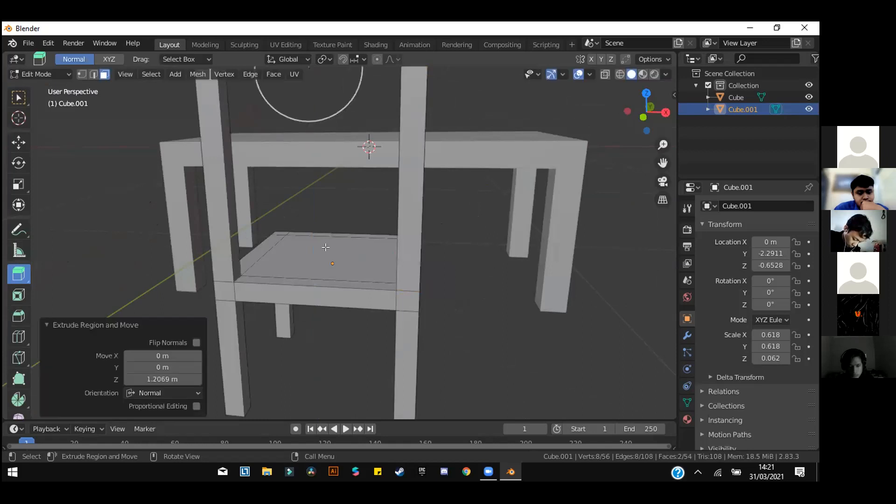
# Add one centred horizontal loop cut to each of the two backrest posts.
pyautogui.moveTo(388, 249); pyautogui.dragTo(330, 241, button='middle')
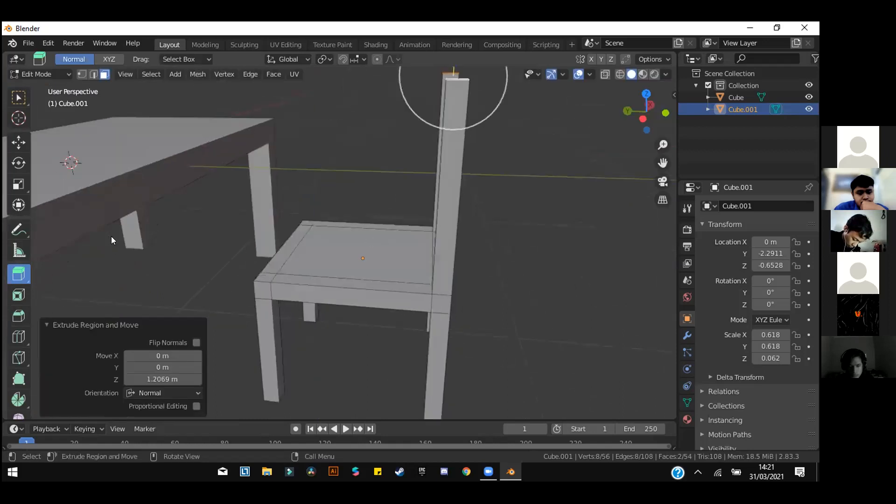
pyautogui.click(19, 337)
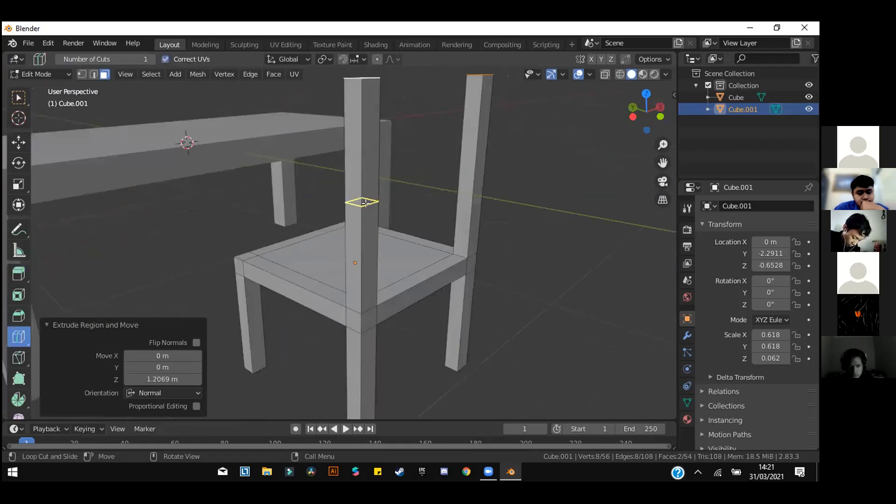
pyautogui.click(490, 178)
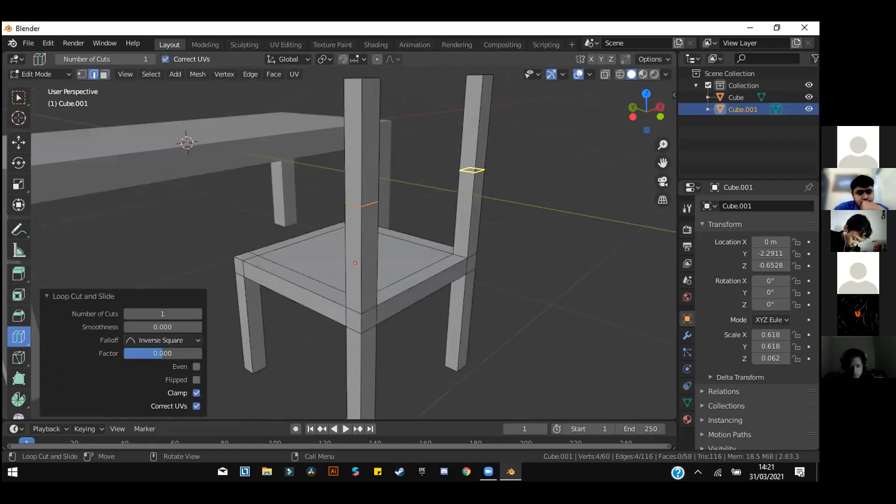
pyautogui.moveTo(299, 182); pyautogui.dragTo(76, 79, button='middle')
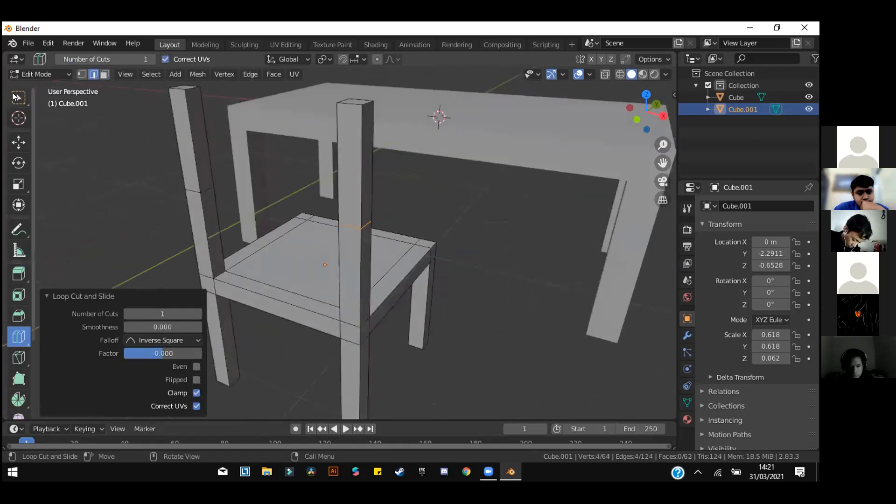
# Bridge the inner upper faces of the two backrest posts above their loop cuts to form the chair's backrest panel.
pyautogui.click(14, 97)
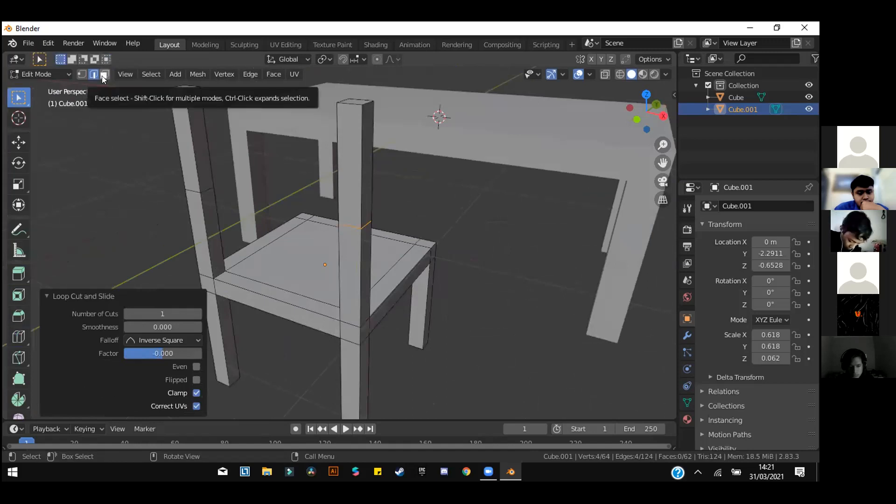
pyautogui.click(103, 75)
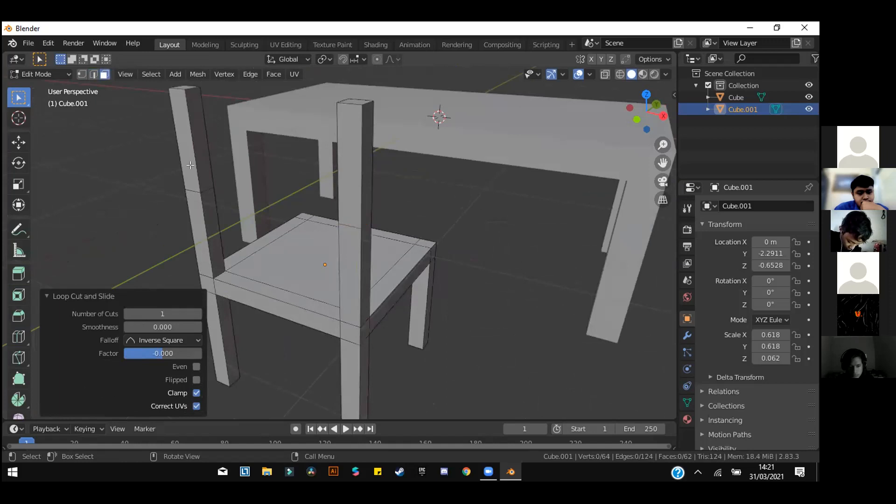
pyautogui.click(199, 122)
pyautogui.moveTo(226, 136); pyautogui.dragTo(279, 150, button='middle')
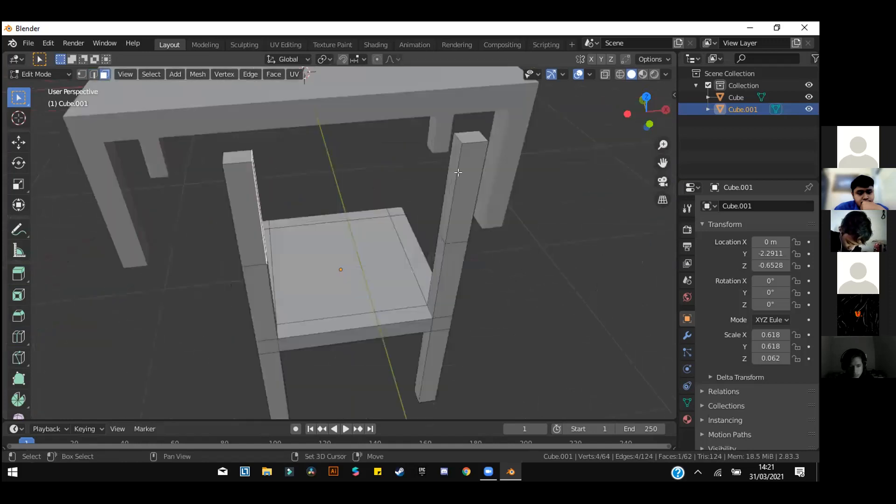
pyautogui.keyDown('shift'); pyautogui.click(449, 150); pyautogui.keyUp('shift')
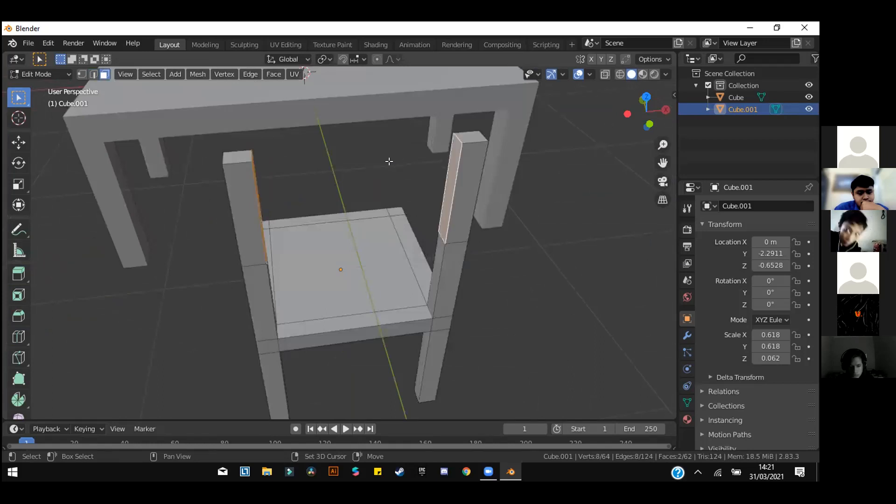
pyautogui.moveTo(448, 159); pyautogui.dragTo(406, 157, button='middle')
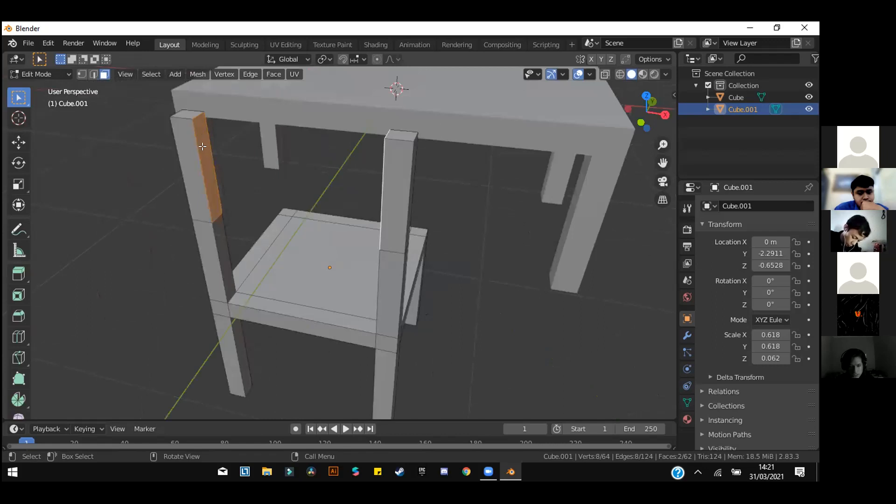
pyautogui.rightClick(205, 151)
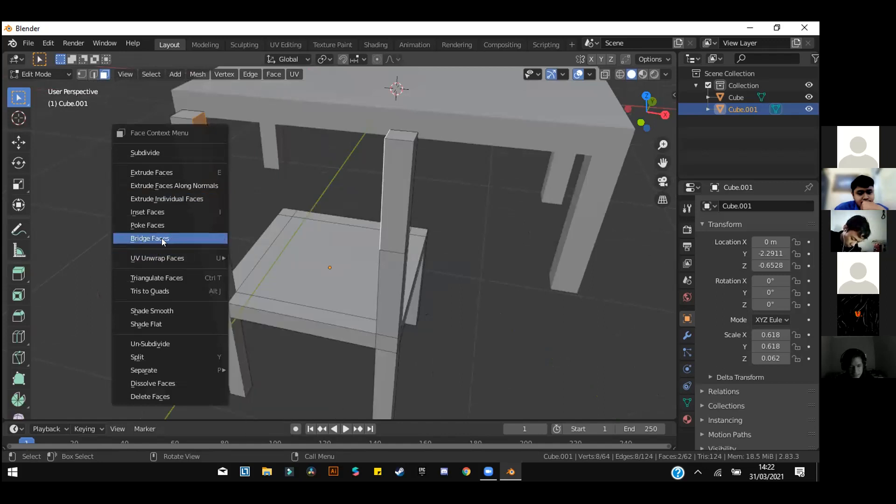
pyautogui.press('Return')
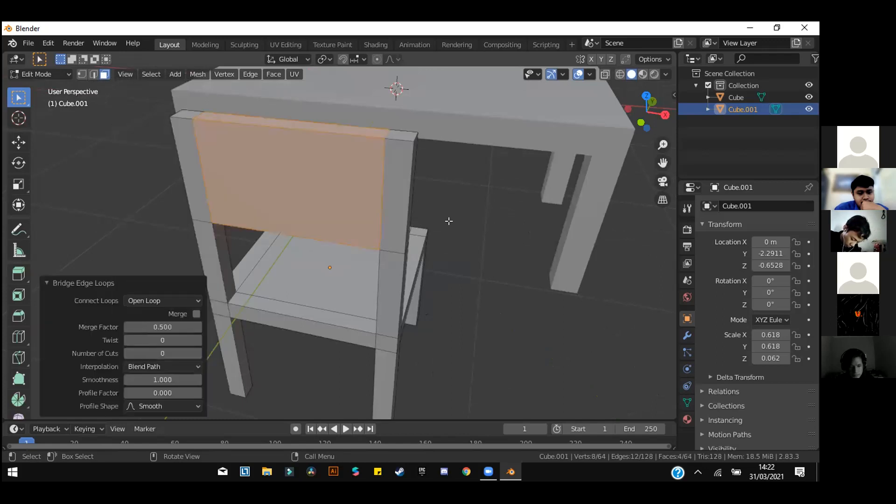
# Return to Object Mode, move the chair about 0.34 m along Y toward the table, and deselect it.
pyautogui.moveTo(466, 244); pyautogui.dragTo(517, 236, button='middle')
pyautogui.moveTo(474, 213); pyautogui.dragTo(475, 202, button='middle')
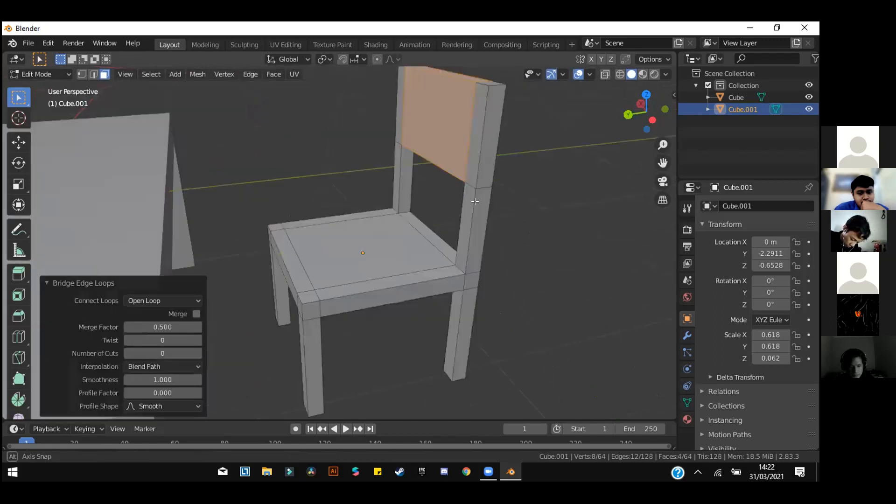
pyautogui.moveTo(364, 268); pyautogui.dragTo(346, 256, button='middle')
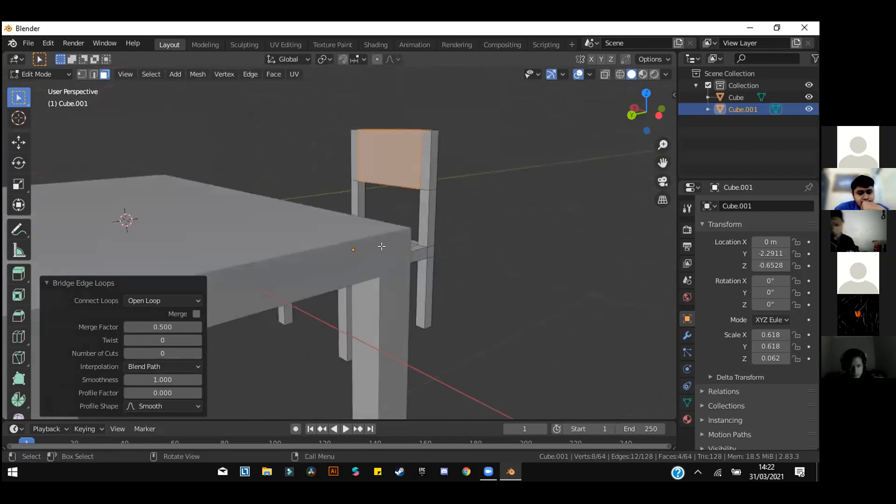
pyautogui.scroll(-1, 458, 245)
pyautogui.moveTo(492, 223); pyautogui.dragTo(466, 217, button='middle')
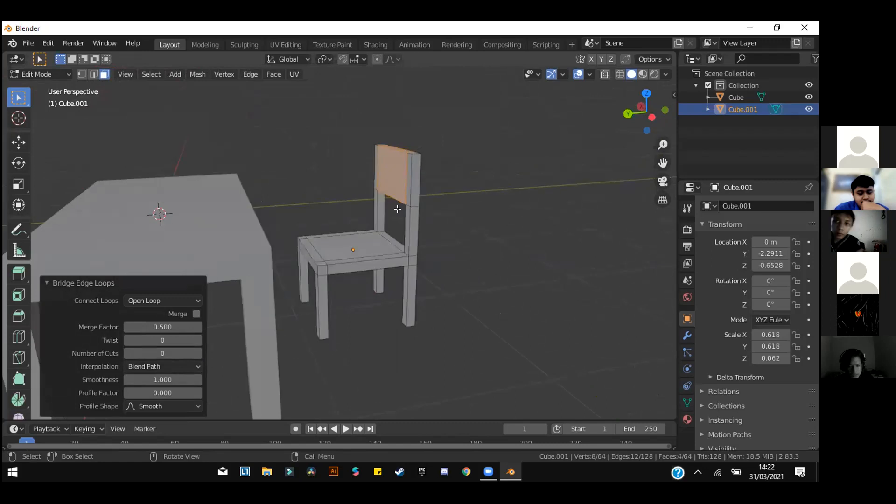
pyautogui.press('Tab')
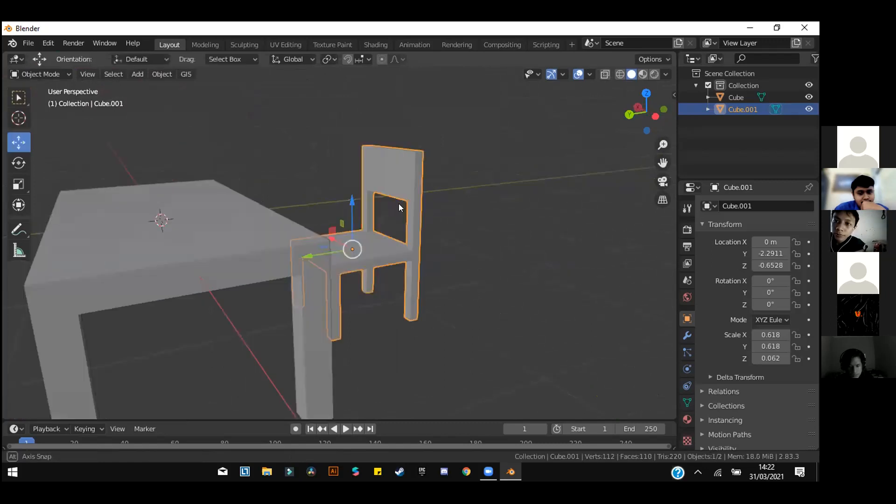
pyautogui.moveTo(467, 186); pyautogui.dragTo(356, 247, button='middle')
pyautogui.moveTo(438, 266); pyautogui.dragTo(369, 248, button='middle')
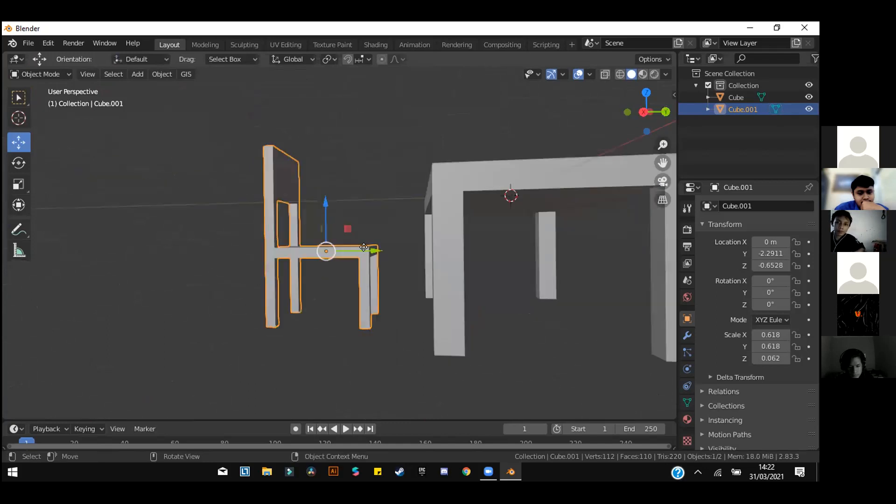
pyautogui.moveTo(391, 247)
pyautogui.mouseDown()
pyautogui.moveTo(389, 228)
pyautogui.moveTo(381, 243)
pyautogui.mouseUp()
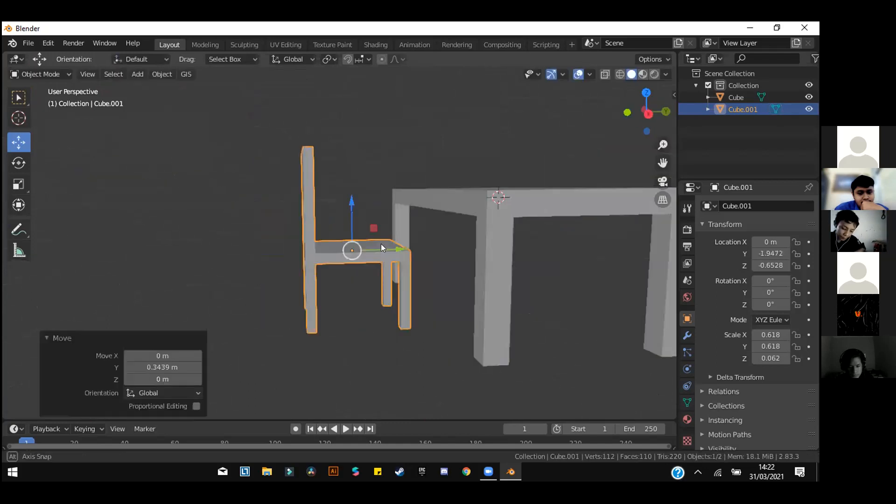
pyautogui.click(483, 303)
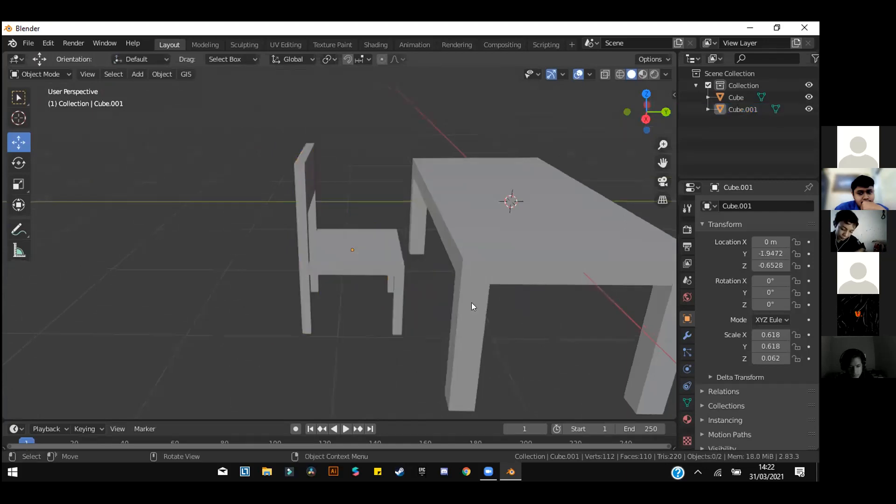
# Examine the table and chair together from several angles and look at the table's modifier settings.
pyautogui.moveTo(470, 302); pyautogui.dragTo(531, 271, button='middle')
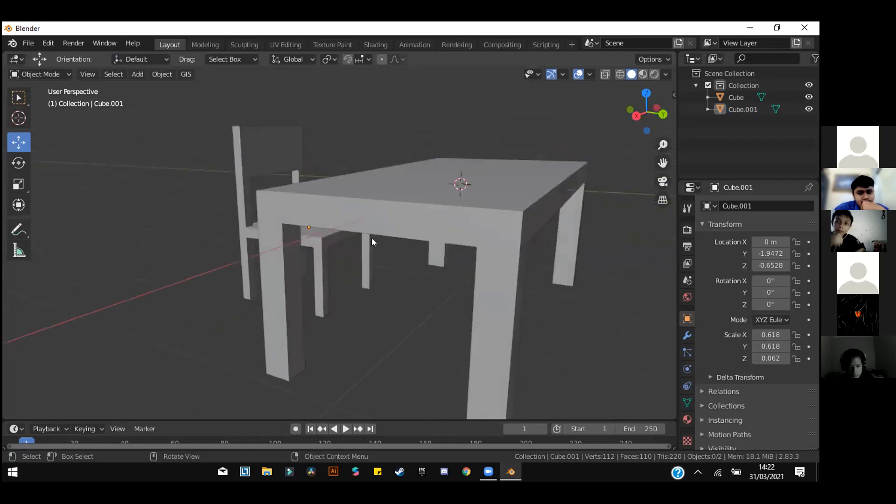
pyautogui.moveTo(370, 248); pyautogui.dragTo(445, 246, button='middle')
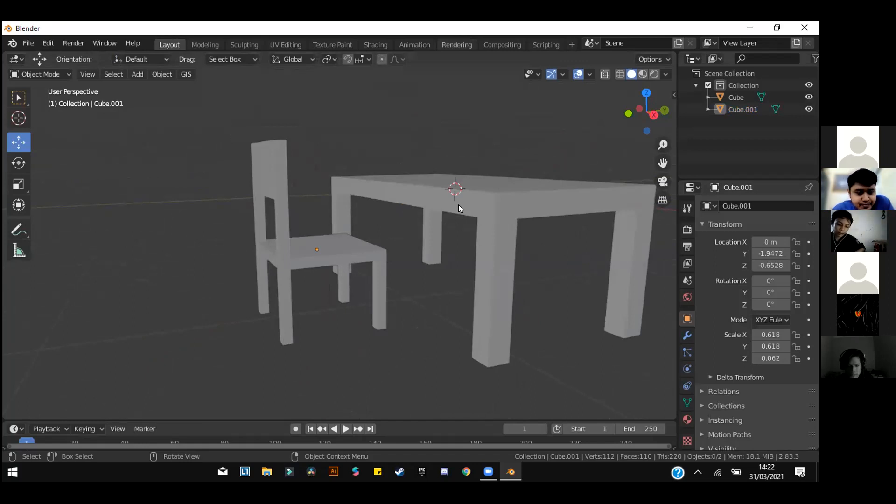
pyautogui.moveTo(407, 245); pyautogui.dragTo(353, 244, button='middle')
pyautogui.click(472, 262)
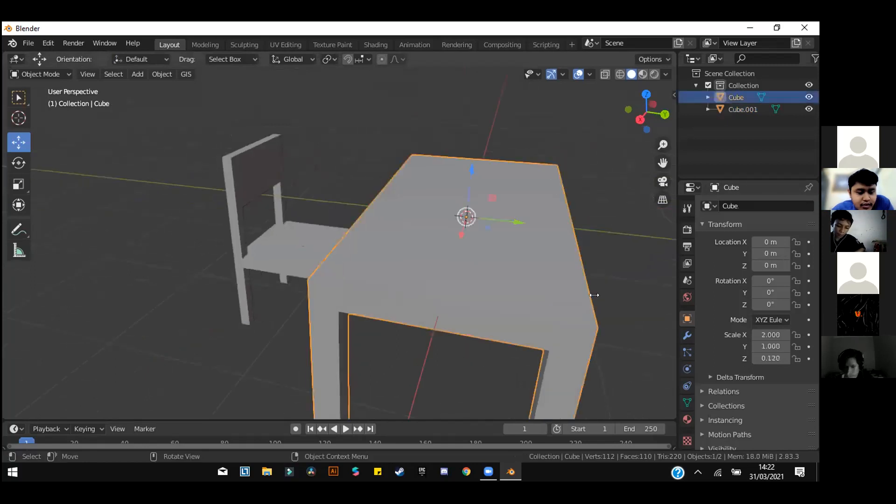
pyautogui.click(686, 335)
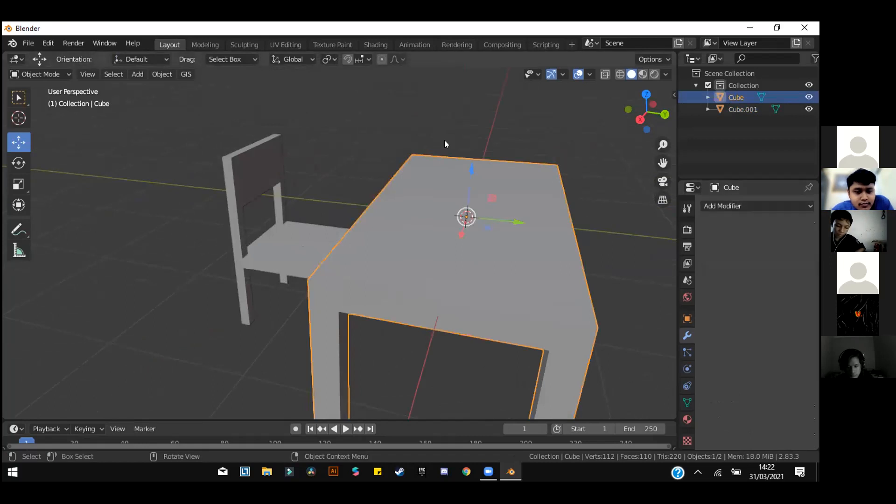
pyautogui.scroll(-3, 453, 284)
pyautogui.moveTo(453, 284); pyautogui.dragTo(465, 244, button='middle')
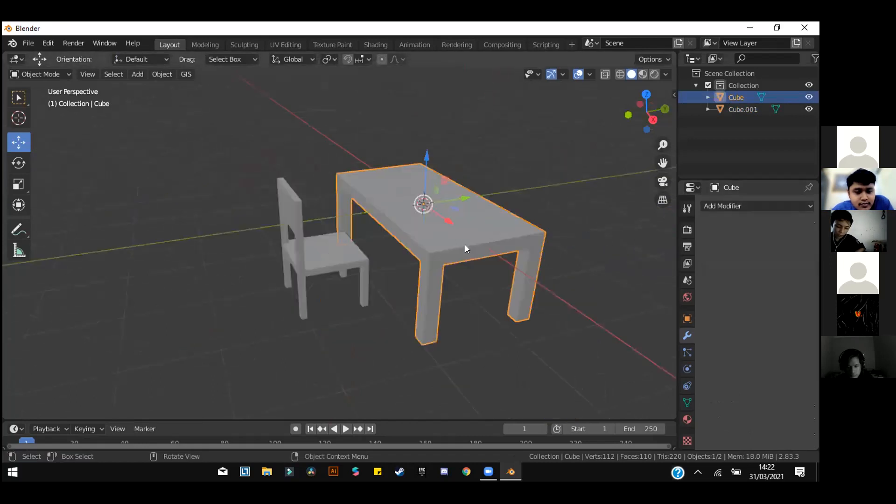
pyautogui.click(384, 265)
pyautogui.moveTo(384, 265); pyautogui.dragTo(435, 243, button='middle')
pyautogui.moveTo(348, 275); pyautogui.dragTo(365, 202, button='middle')
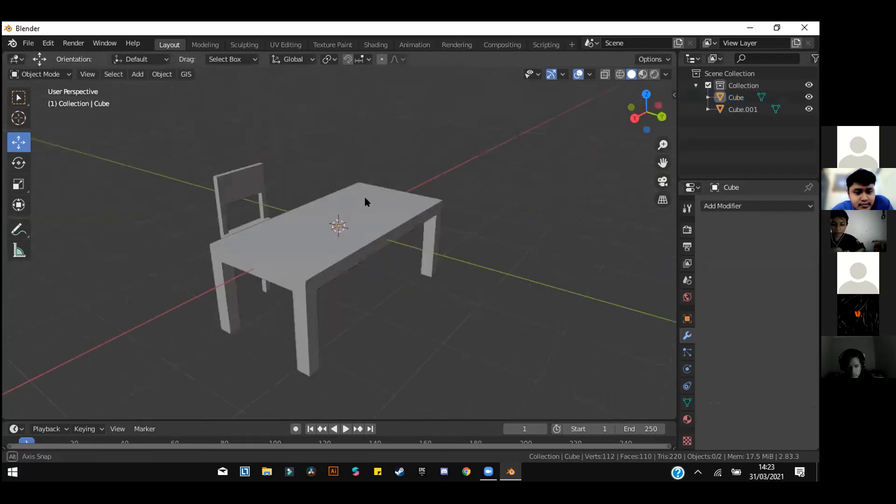
pyautogui.moveTo(376, 255); pyautogui.dragTo(329, 208, button='middle')
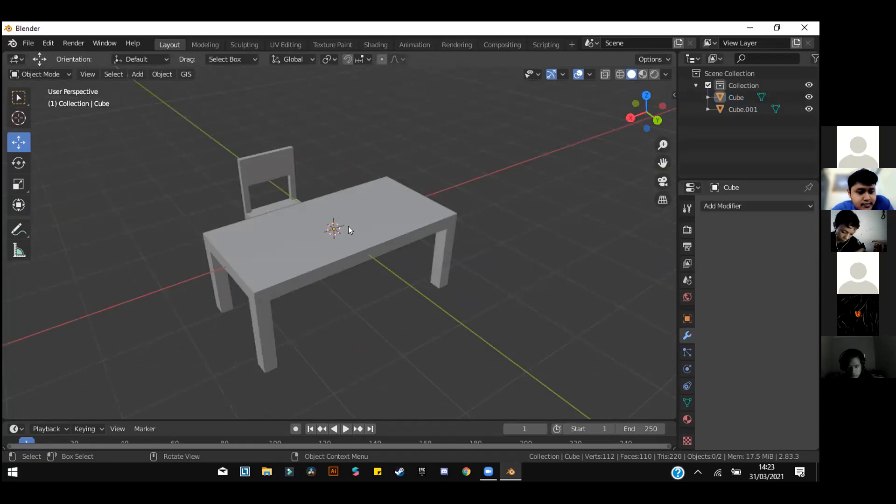
# Set the base color of the table's material to a muted green of about hue 0.369, saturation 0.236 and value 0.553.
pyautogui.click(438, 278)
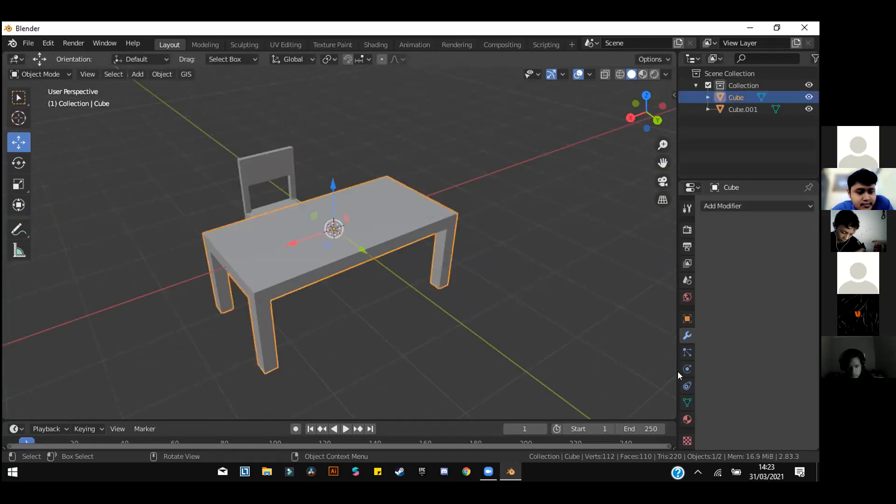
pyautogui.click(687, 419)
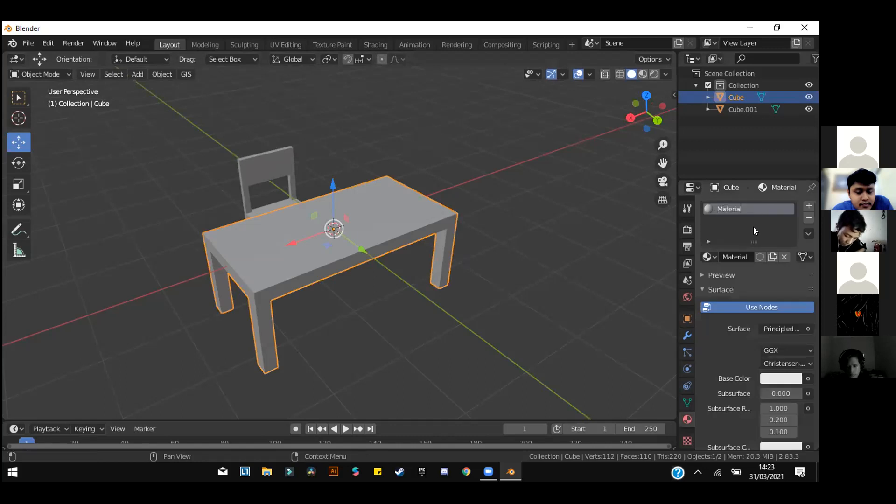
pyautogui.click(781, 379)
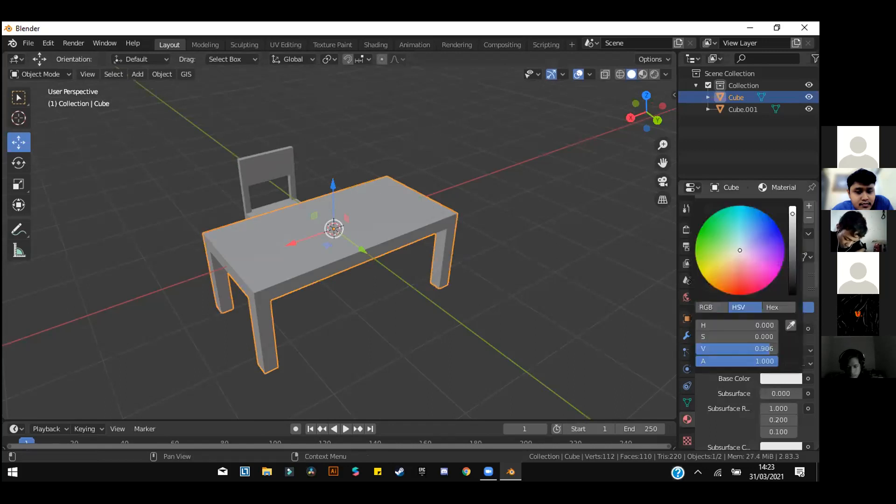
pyautogui.moveTo(793, 214); pyautogui.dragTo(793, 246)
pyautogui.moveTo(740, 250); pyautogui.dragTo(734, 243)
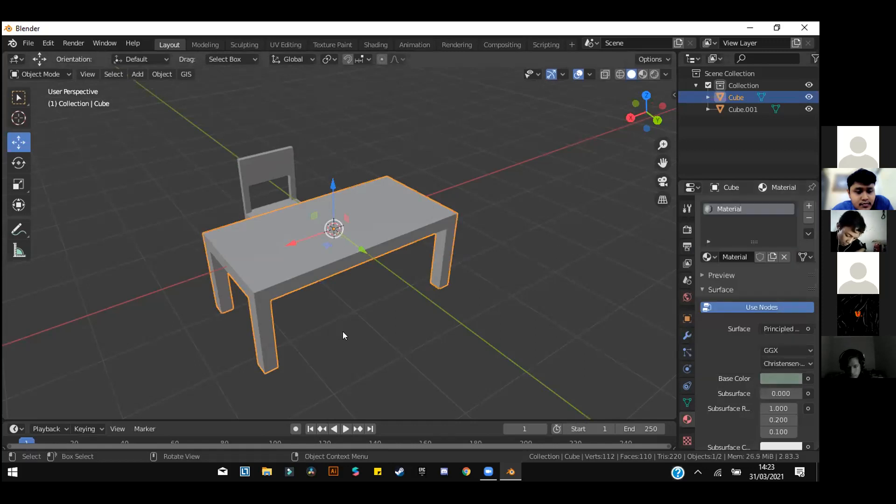
# Switch the viewport shading to Material Preview.
pyautogui.press('z')
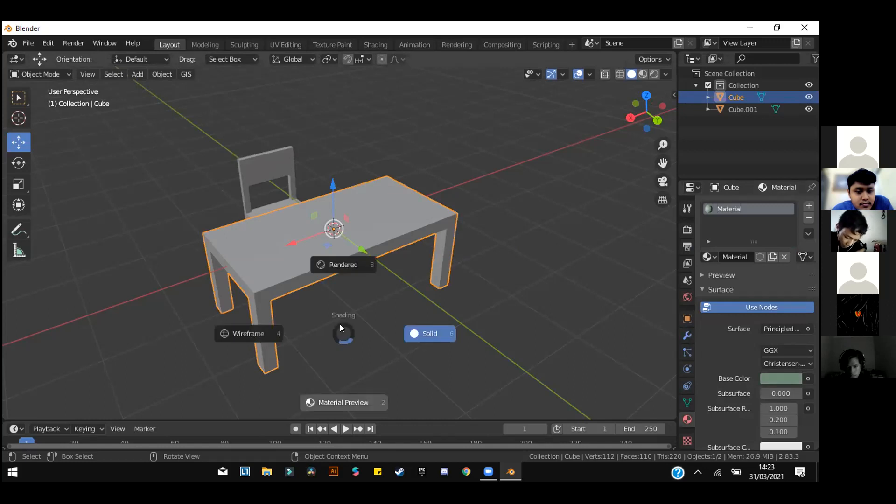
pyautogui.click(341, 405)
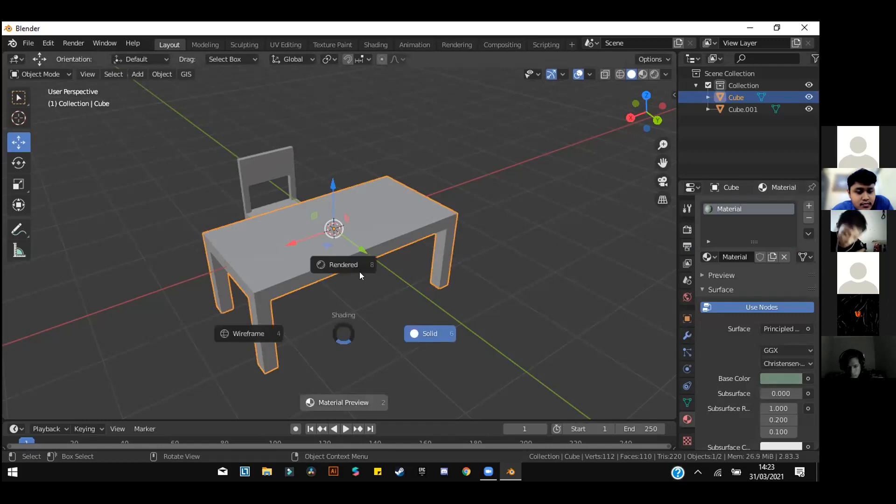
pyautogui.moveTo(394, 243); pyautogui.dragTo(416, 225, button='middle')
pyautogui.scroll(2, 416, 225)
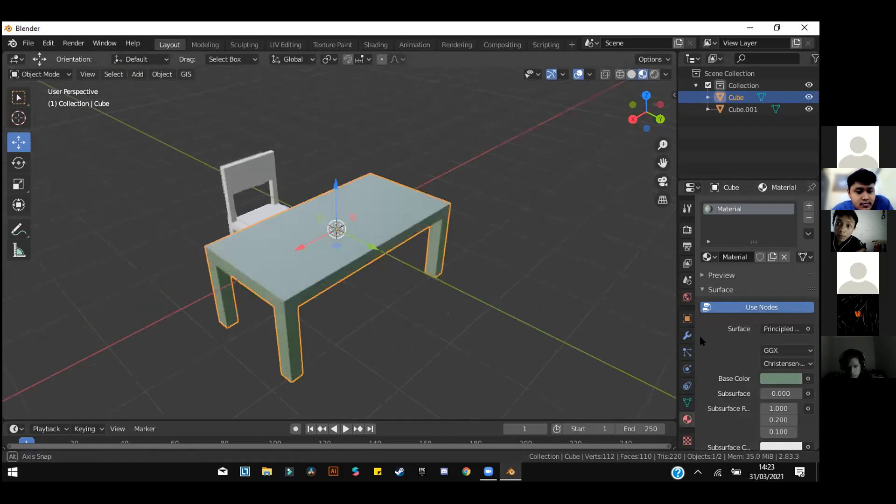
# Change the table's base color to a light orange of about hue 0.05, saturation 0.48 and value 0.95, and deselect the table.
pyautogui.click(781, 379)
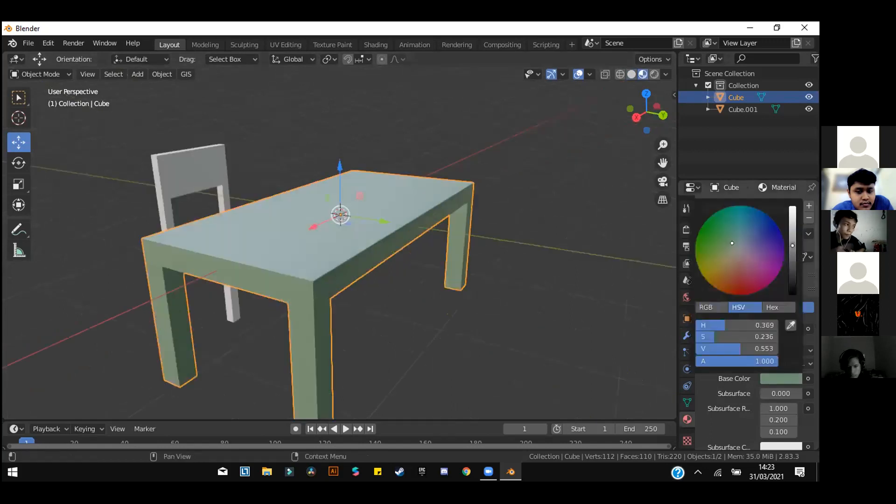
pyautogui.moveTo(747, 349); pyautogui.dragTo(768, 349)
pyautogui.scroll(-3, 734, 255)
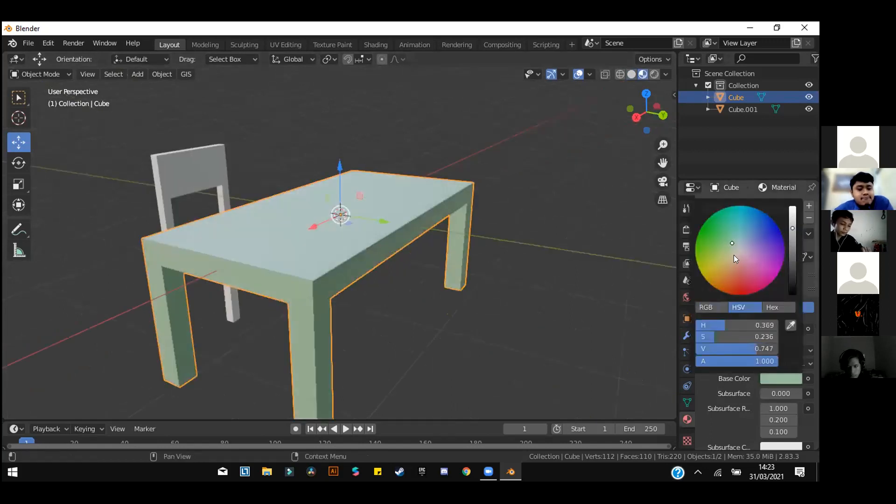
pyautogui.moveTo(733, 243)
pyautogui.mouseDown()
pyautogui.moveTo(713, 284)
pyautogui.moveTo(731, 284)
pyautogui.moveTo(733, 271)
pyautogui.mouseUp()
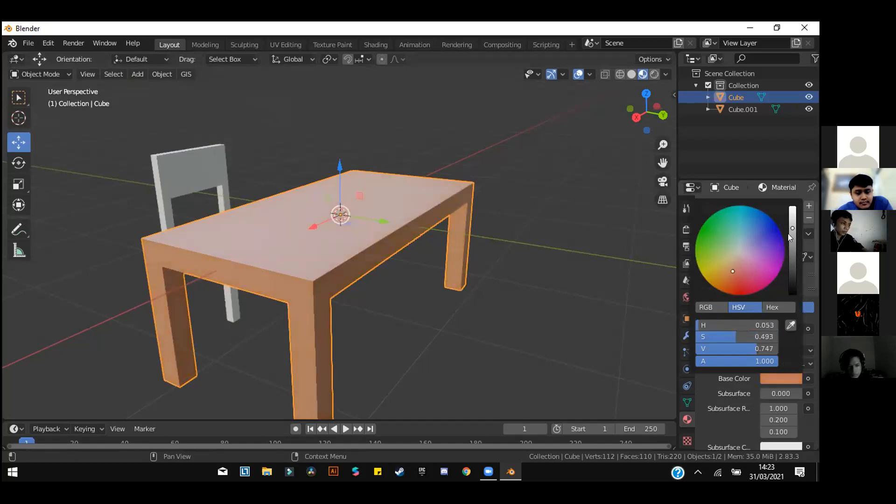
pyautogui.moveTo(788, 237); pyautogui.dragTo(793, 209)
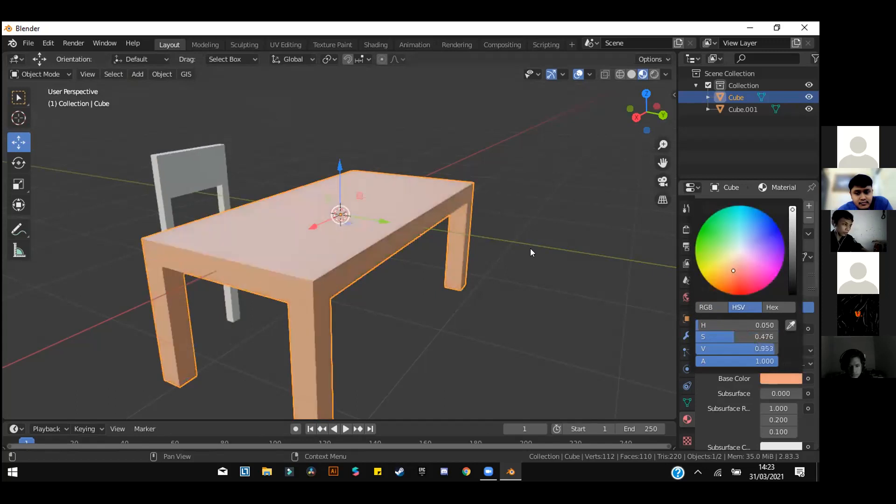
pyautogui.moveTo(389, 229); pyautogui.dragTo(129, 263, button='middle')
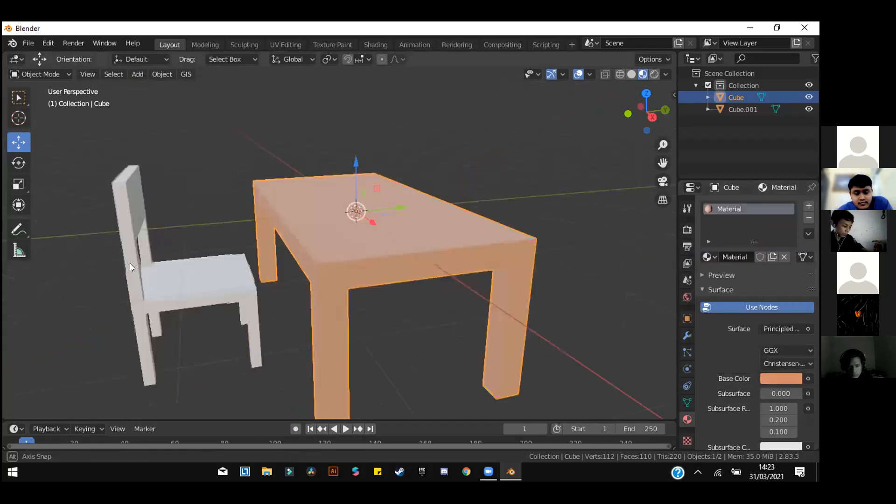
pyautogui.moveTo(261, 282); pyautogui.dragTo(261, 294, button='middle')
pyautogui.moveTo(580, 249); pyautogui.dragTo(486, 241, button='middle')
pyautogui.click(549, 256)
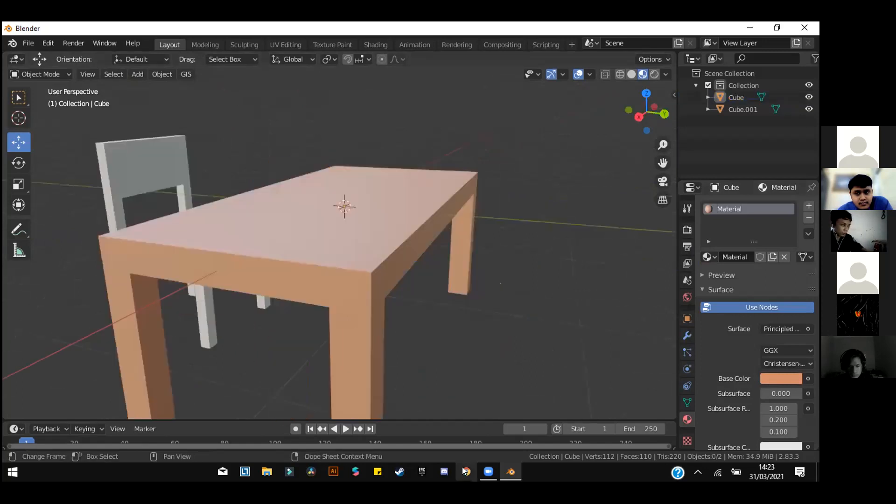
# Switch to Chrome and search Google Images for "texture kayu".
pyautogui.click(465, 471)
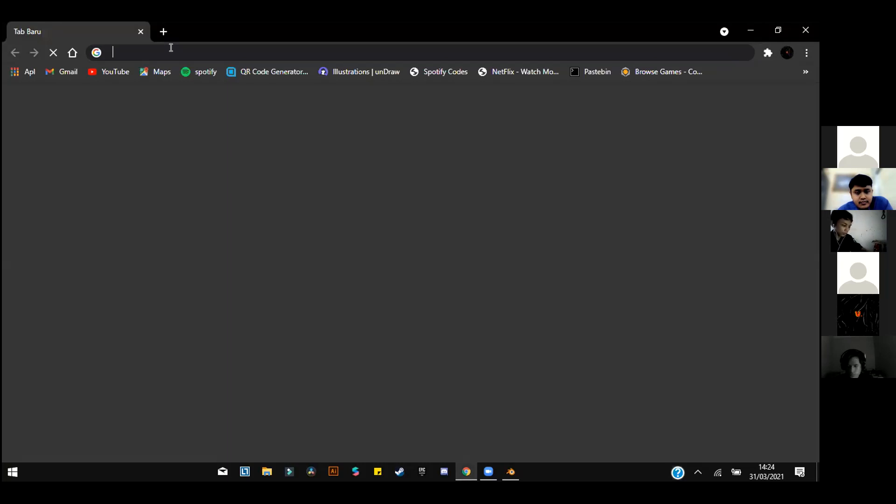
pyautogui.write('t')
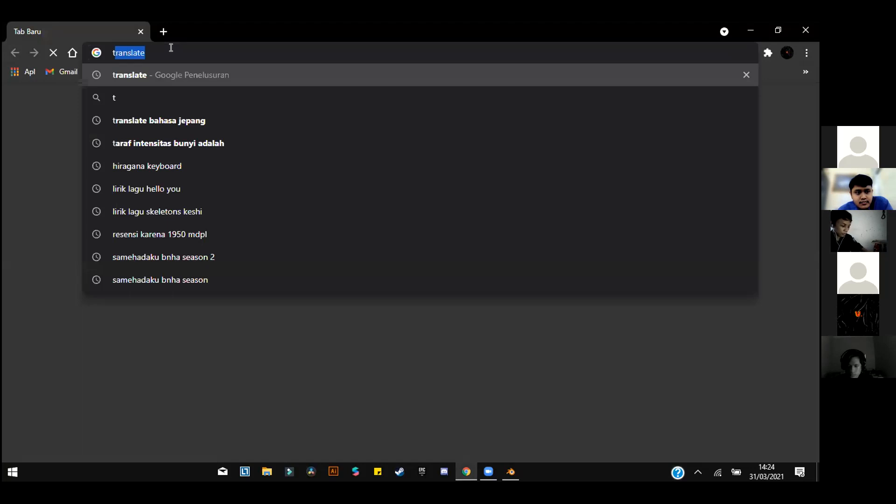
pyautogui.write('extuyre kayu')
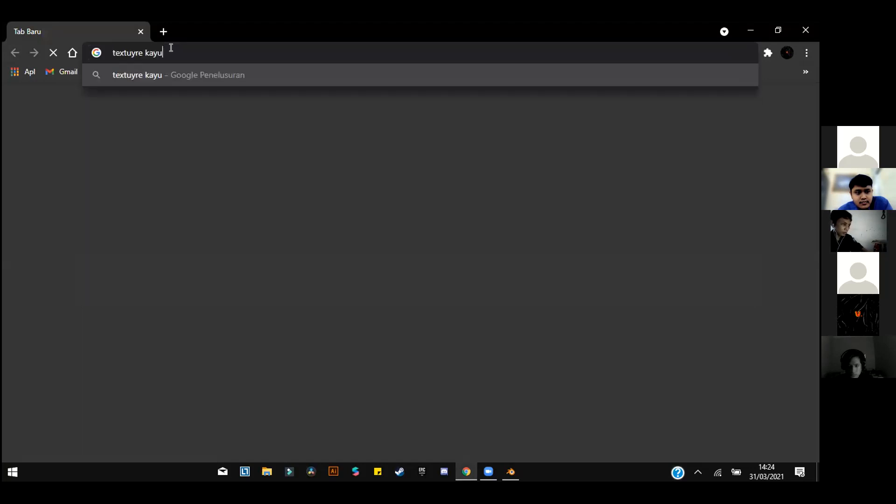
pyautogui.press('Left')
pyautogui.press('Left')
pyautogui.press('Left')
pyautogui.press('Left')
pyautogui.press('Left')
pyautogui.press('Left')
pyautogui.press('Left')
pyautogui.press('Left')
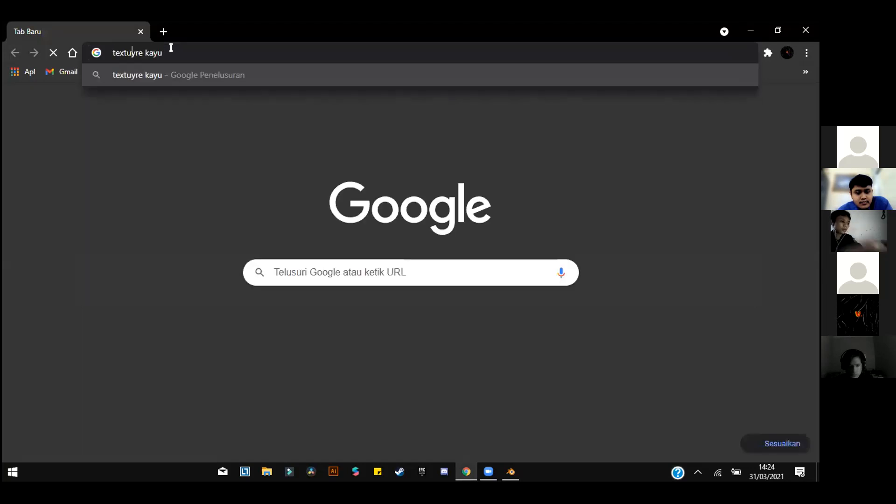
pyautogui.press('Delete')
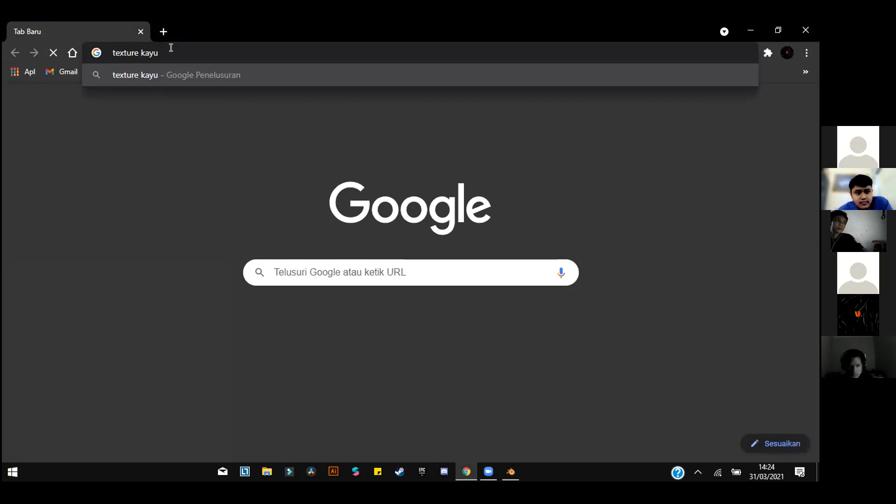
pyautogui.press('Return')
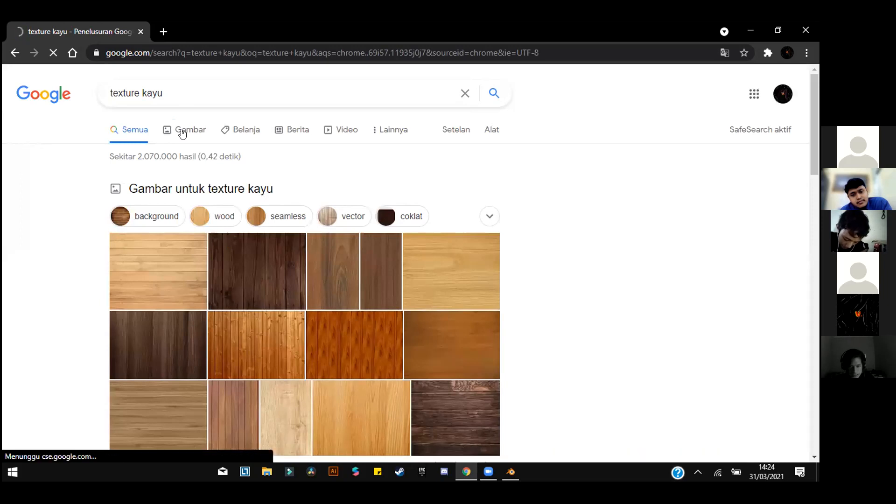
pyautogui.click(182, 134)
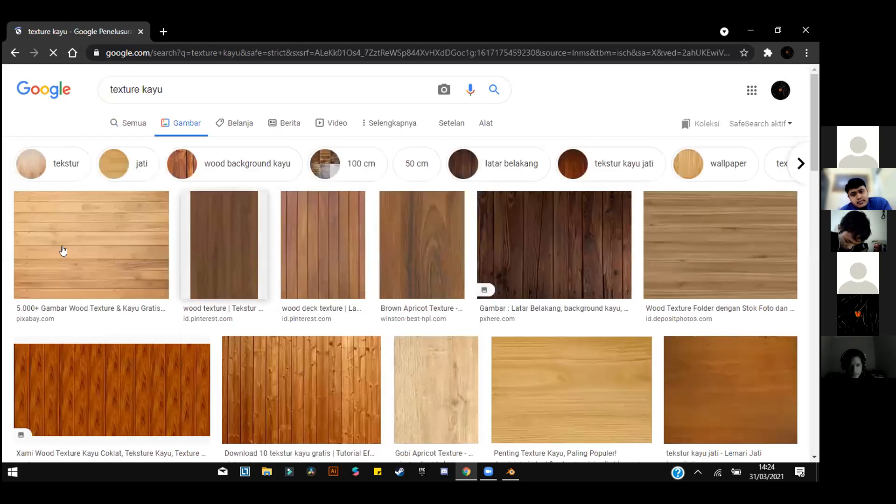
# Save the light wood plank image from Pixabay as wood-panel-5728430__340 in the Downloads\mat folder, and return to Blender.
pyautogui.click(96, 196)
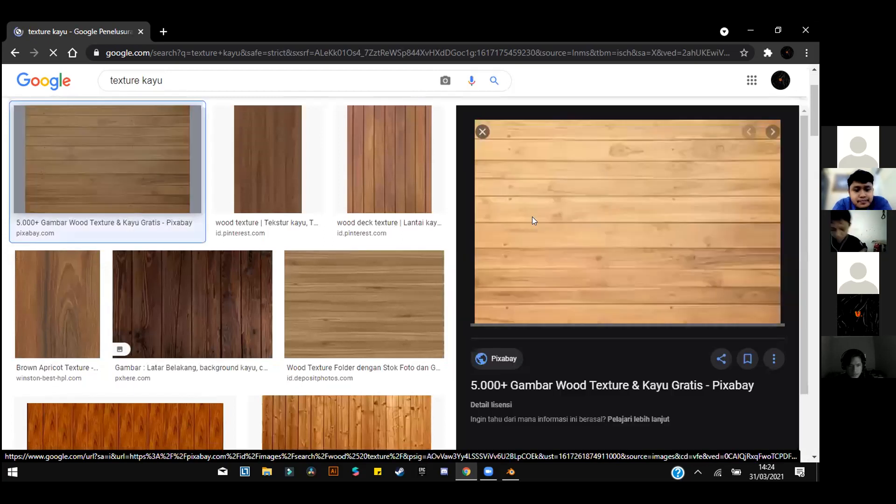
pyautogui.rightClick(579, 322)
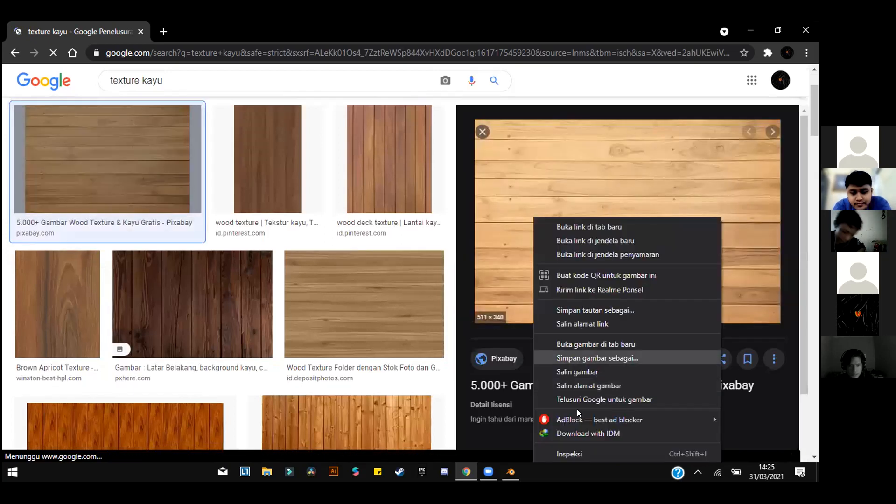
pyautogui.click(580, 359)
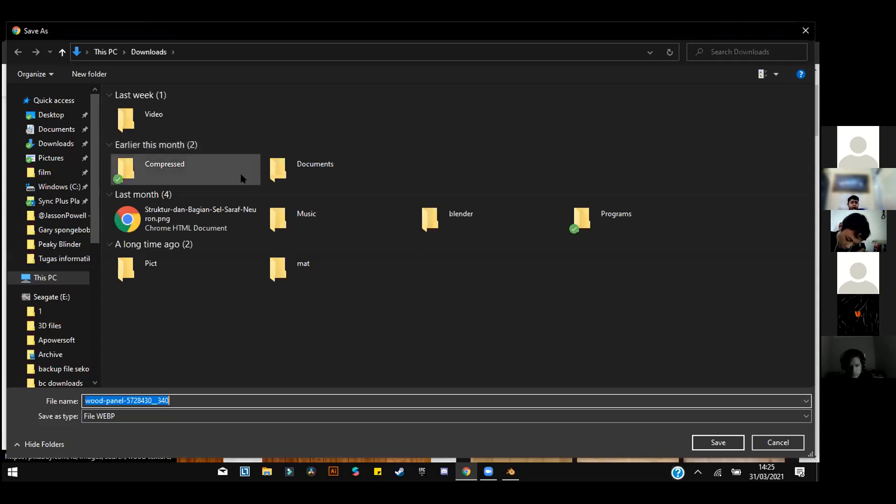
pyautogui.doubleClick(279, 270)
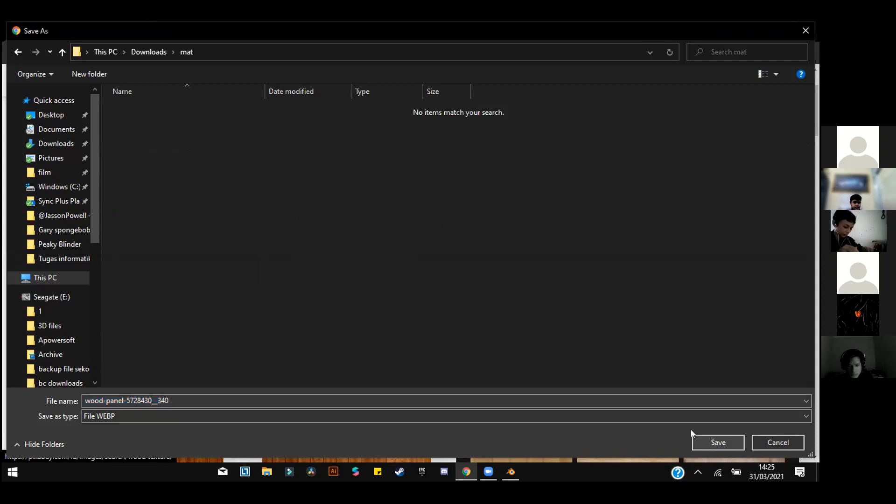
pyautogui.press('Return')
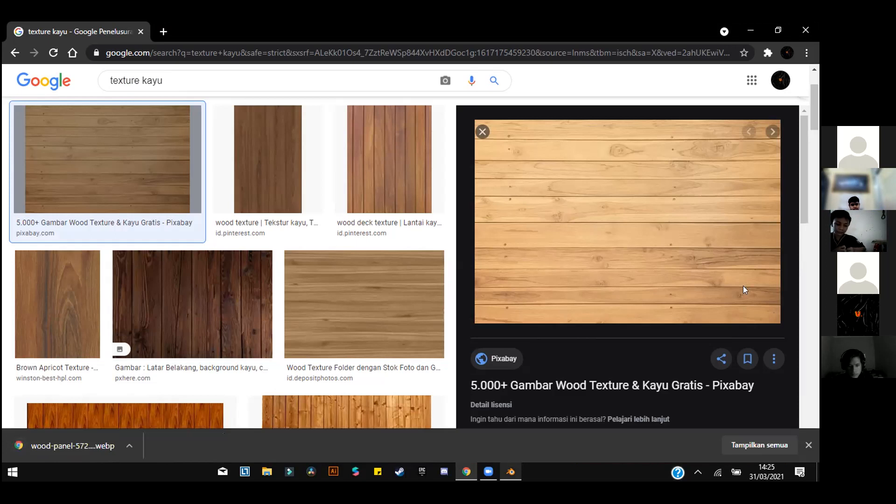
pyautogui.hotkey('alt', 'Tab')
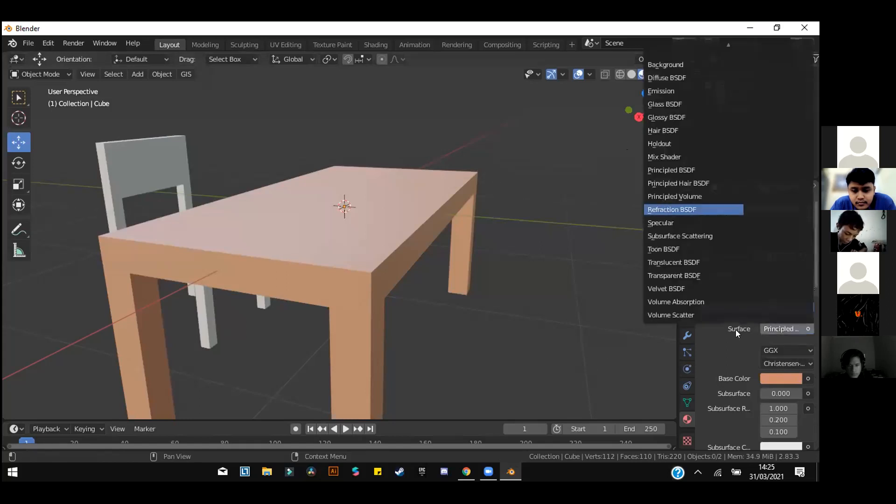
# Try to load the saved wood image from Downloads\mat into an Environment Texture on the table's base color.
pyautogui.click(809, 378)
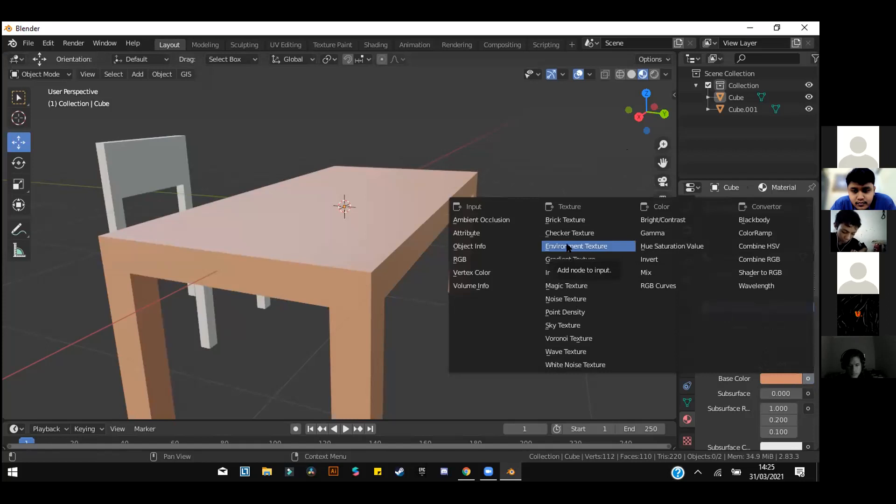
pyautogui.press('Return')
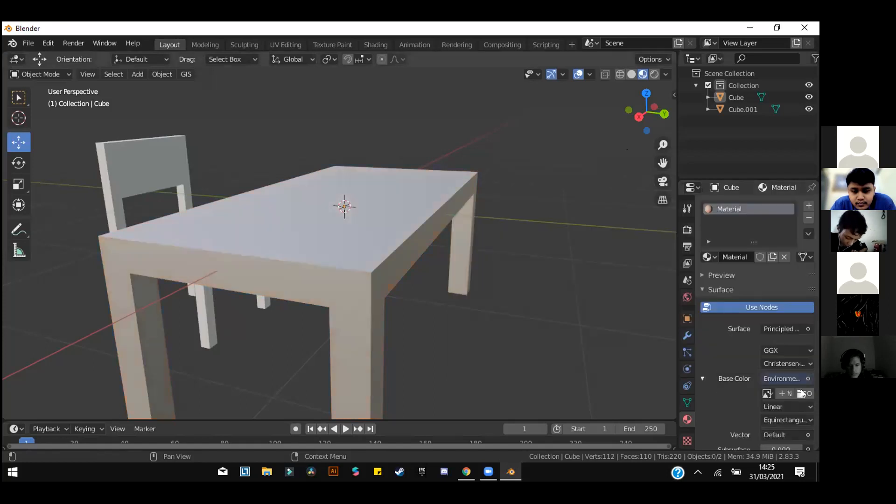
pyautogui.click(803, 394)
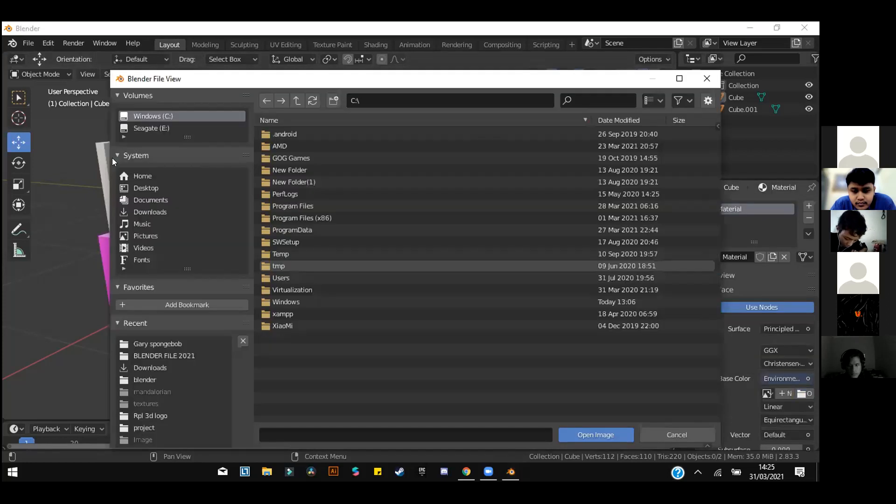
pyautogui.click(186, 211)
pyautogui.click(280, 169)
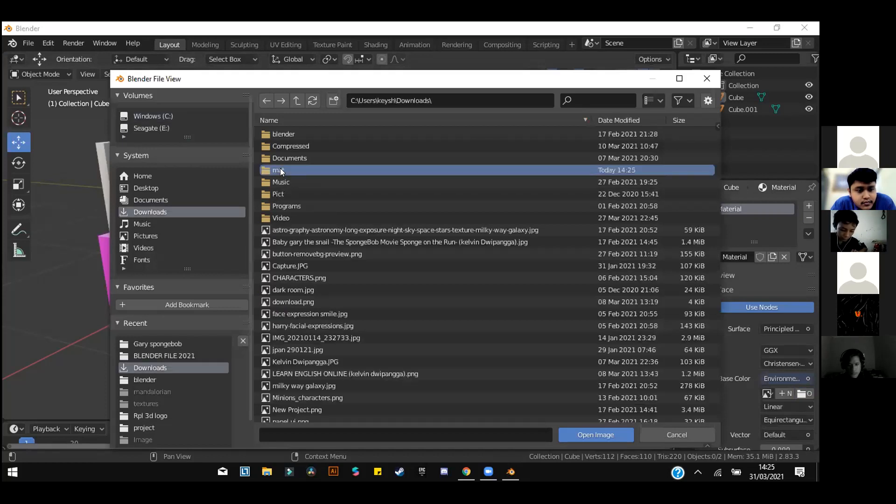
pyautogui.doubleClick(308, 170)
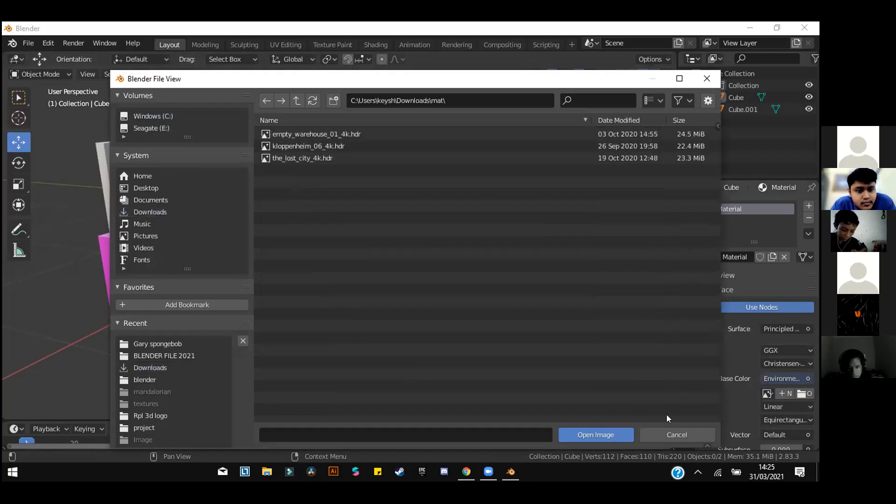
pyautogui.click(788, 370)
# Remove the table's current material and add a new one in its place.
pyautogui.click(809, 216)
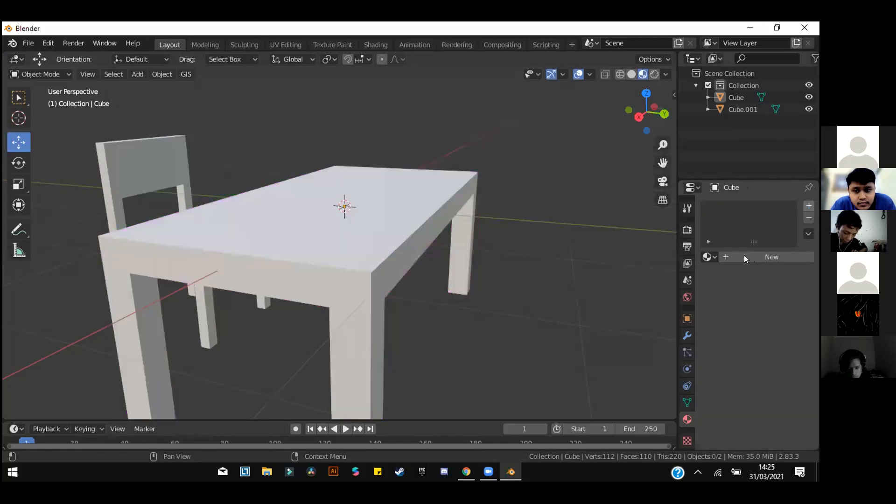
pyautogui.click(745, 257)
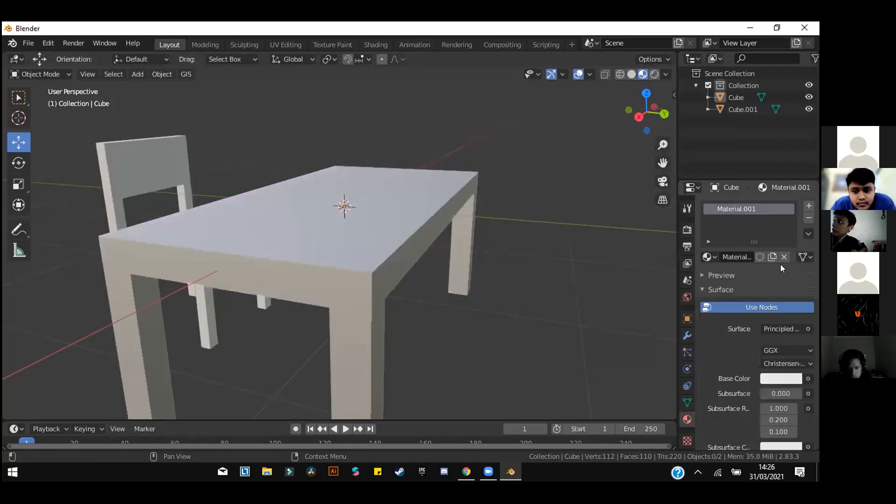
pyautogui.click(809, 328)
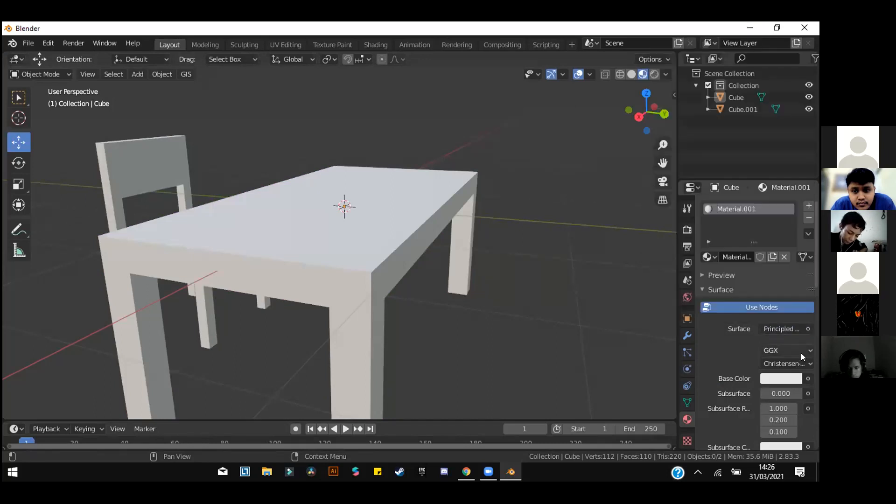
pyautogui.click(808, 378)
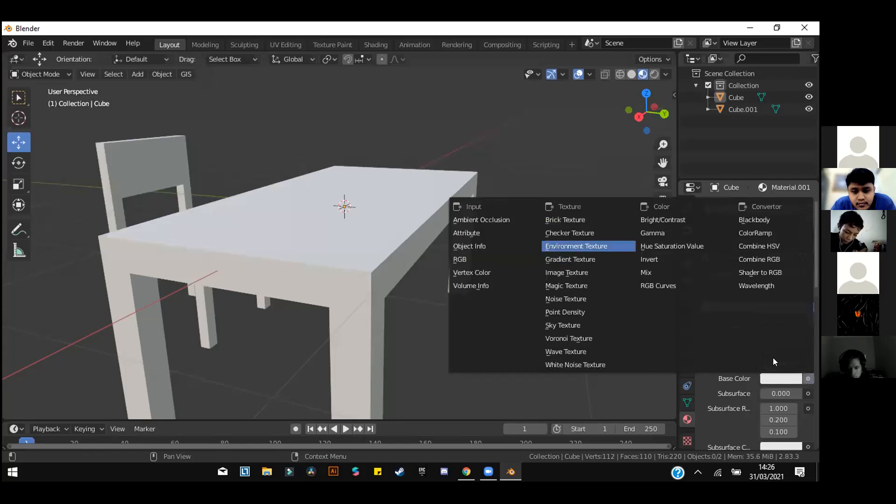
pyautogui.click(809, 377)
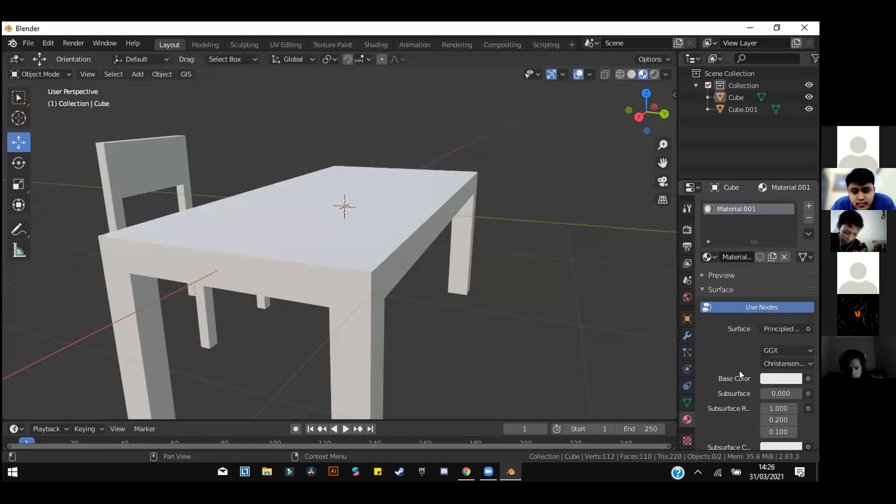
# Try to load the saved wood image from Downloads\mat through an Image Texture on the table's base color.
pyautogui.click(810, 376)
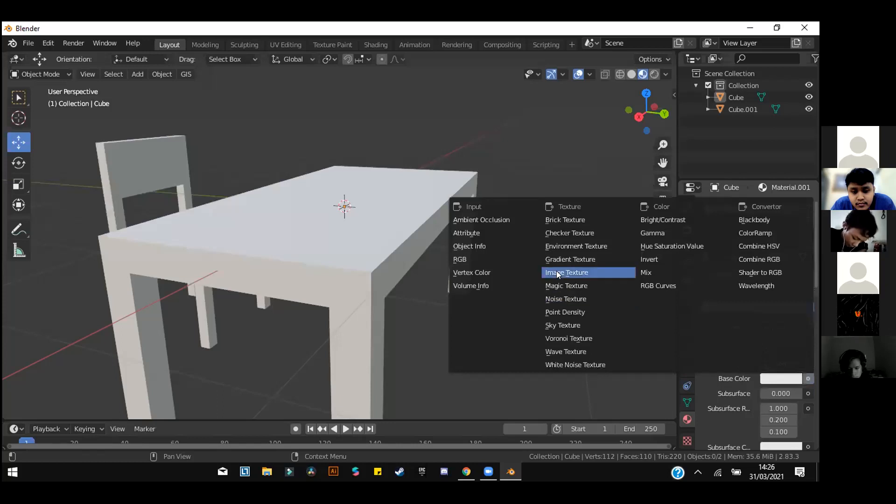
pyautogui.click(571, 273)
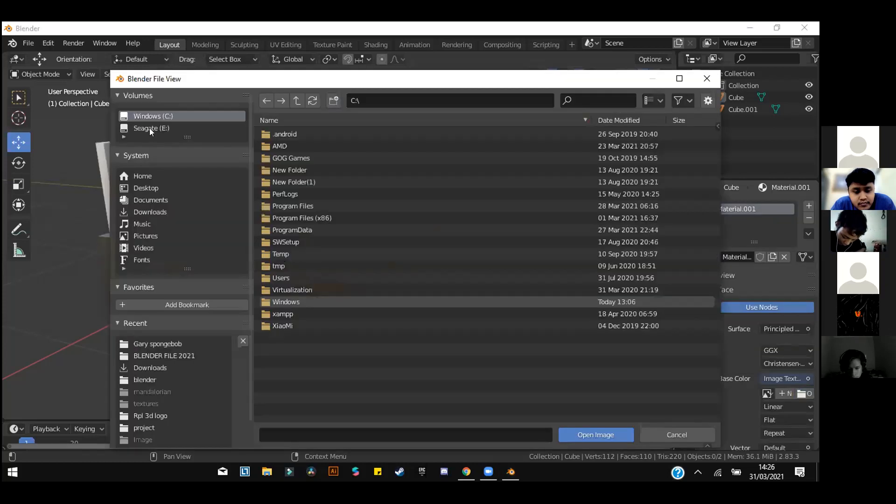
pyautogui.click(148, 213)
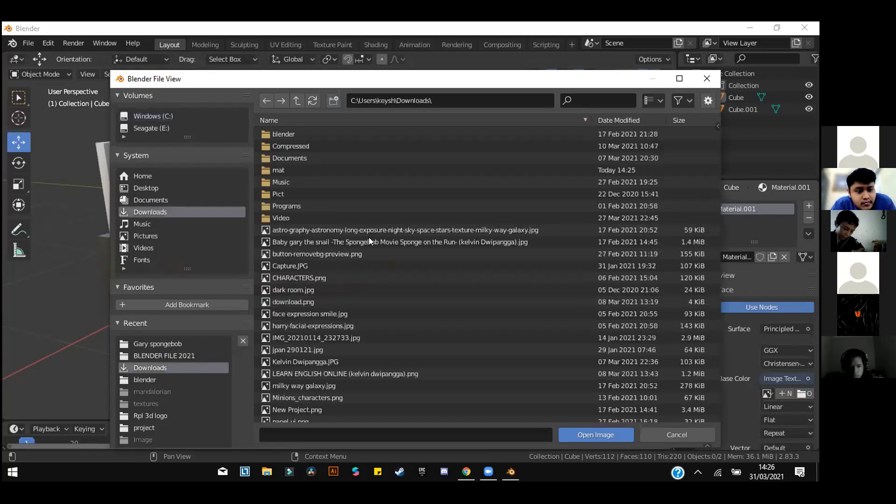
pyautogui.doubleClick(284, 169)
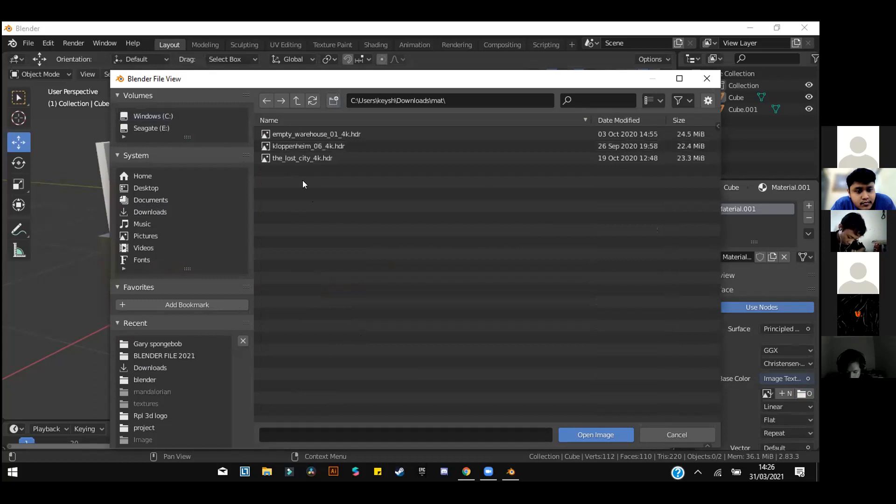
pyautogui.press('BackSpace')
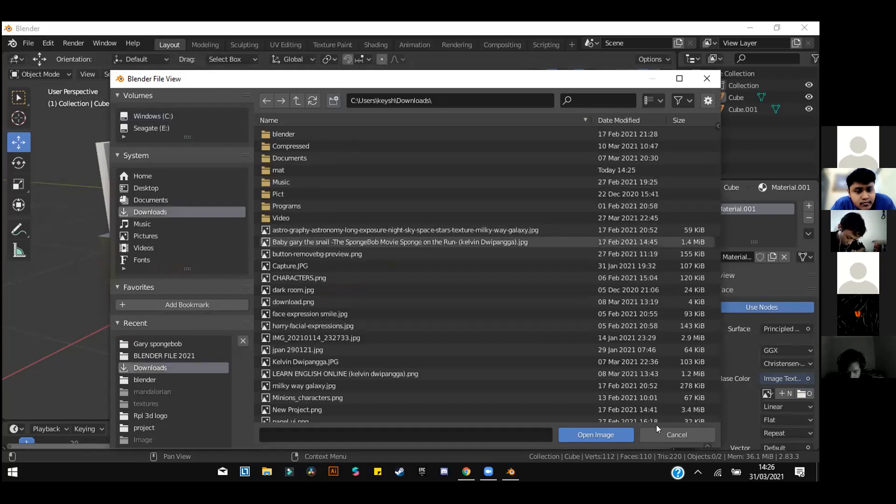
pyautogui.press('Escape')
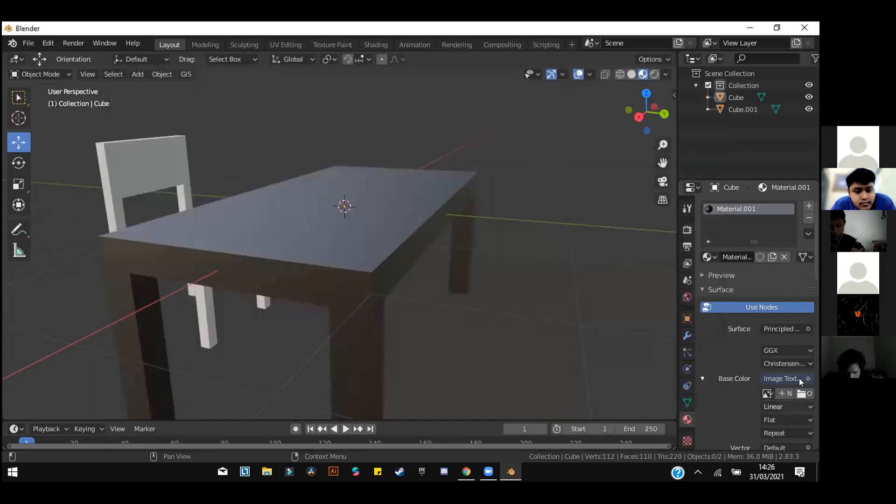
pyautogui.click(802, 376)
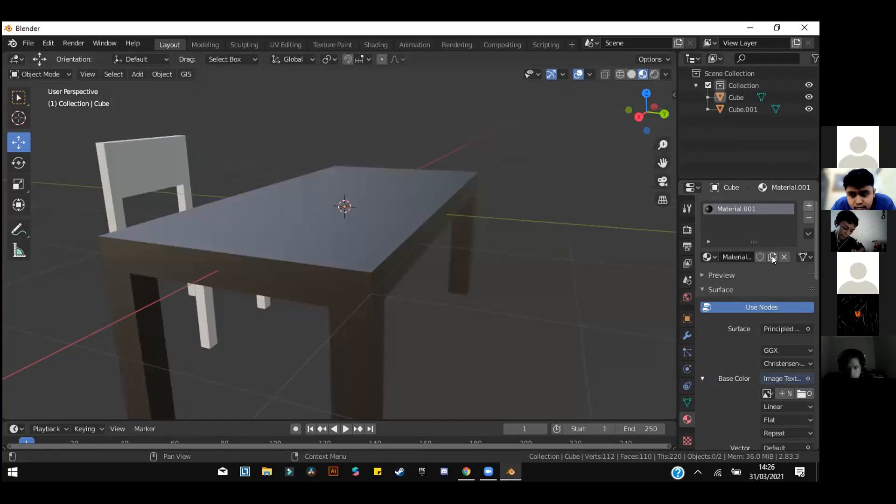
# Replace the table's material with a fresh one and assign an Image Texture to its base color without choosing a file.
pyautogui.click(809, 218)
pyautogui.click(772, 256)
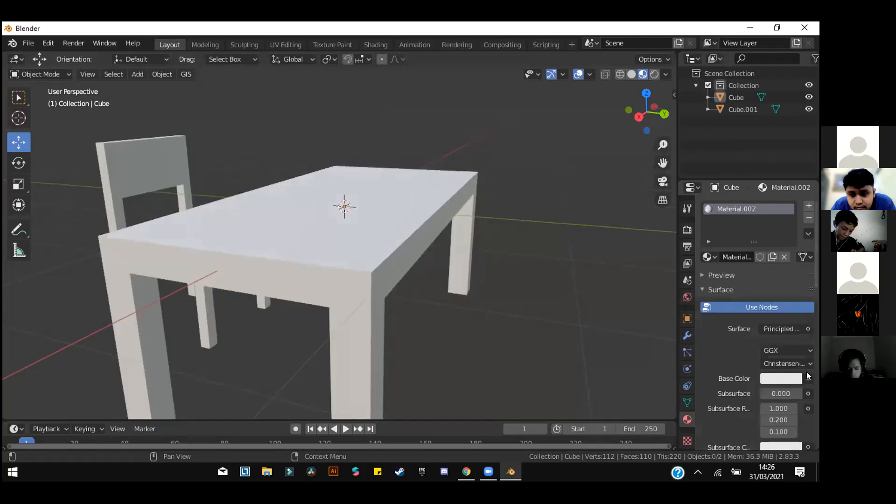
pyautogui.click(808, 378)
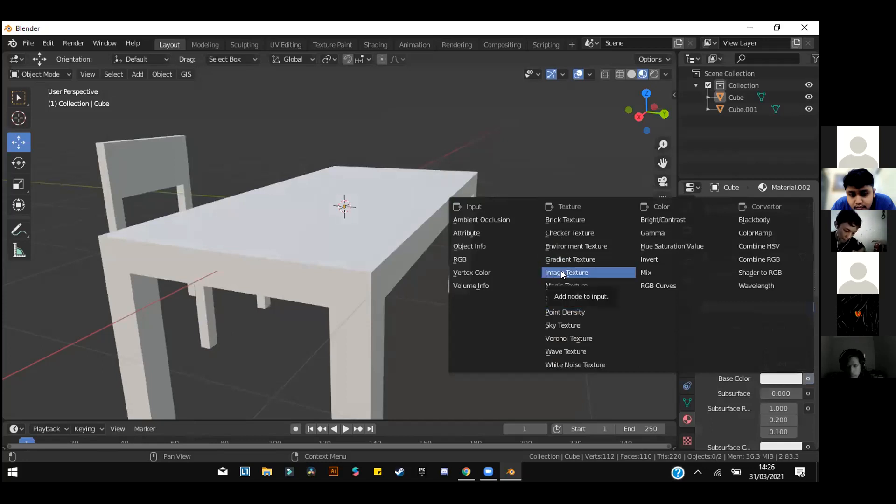
pyautogui.press('Return')
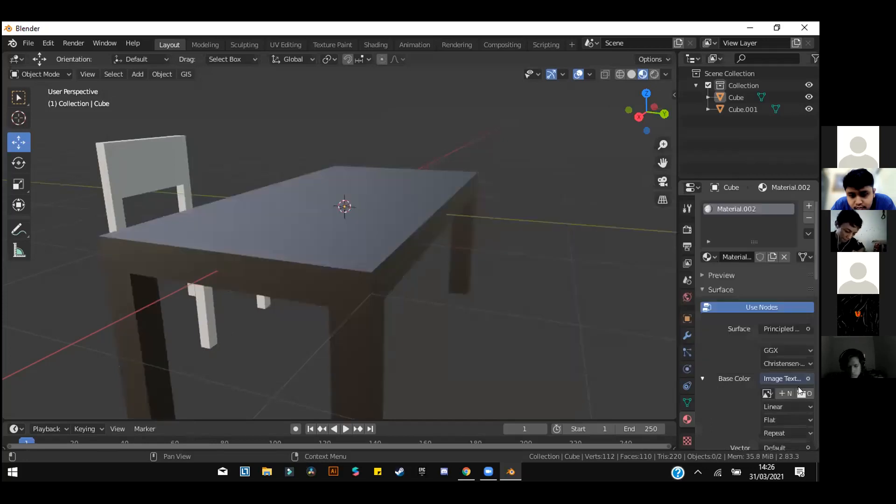
pyautogui.click(798, 393)
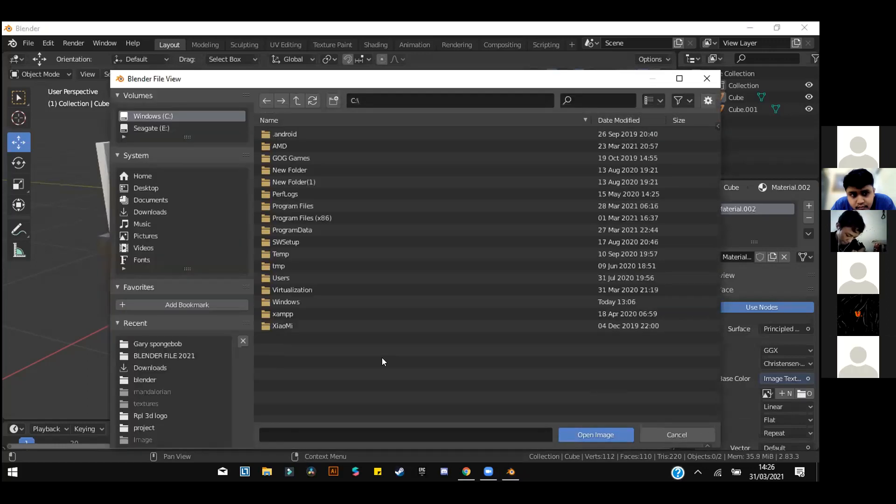
pyautogui.click(654, 430)
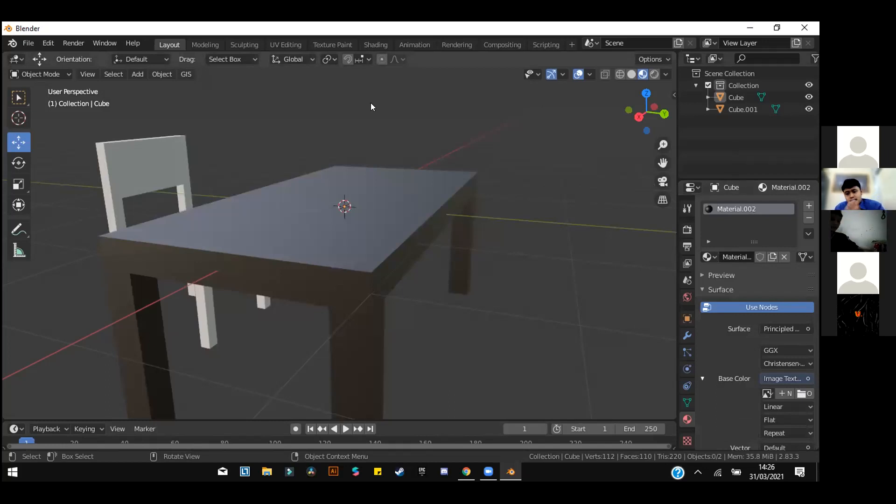
# Try to load the saved wood image from Downloads\mat into the Image Texture of the table's current material.
pyautogui.click(805, 378)
pyautogui.click(491, 272)
pyautogui.click(810, 394)
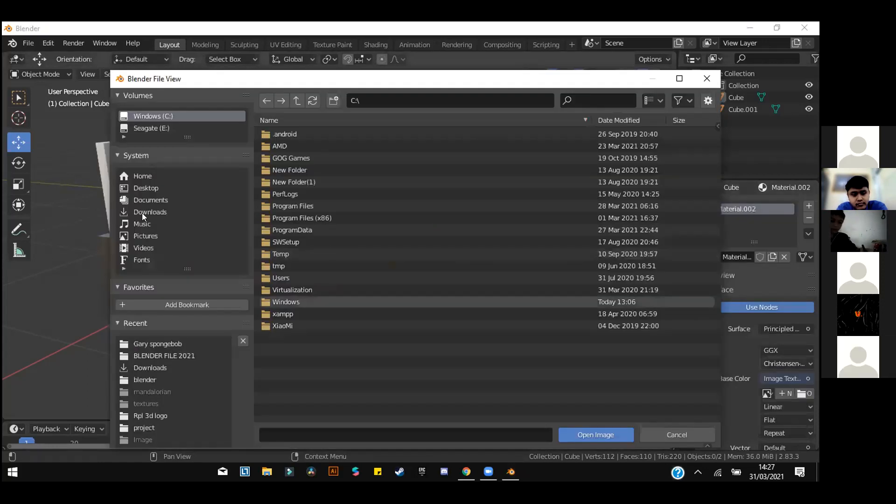
pyautogui.click(142, 213)
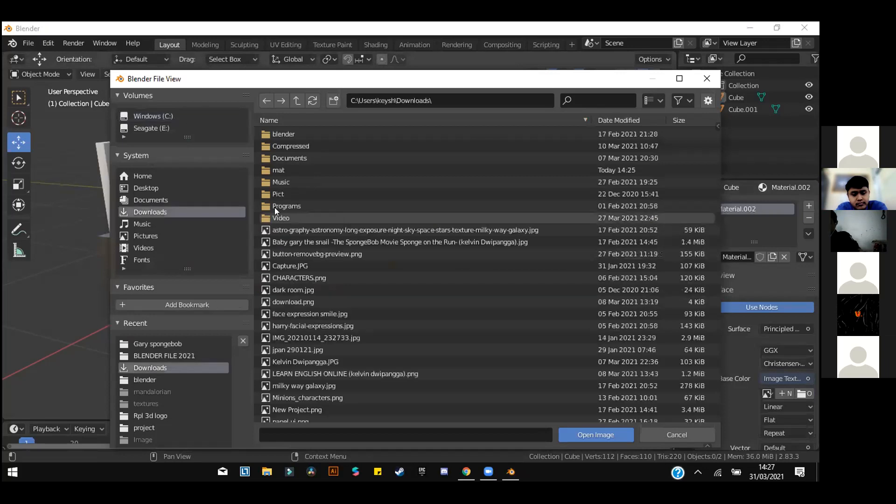
pyautogui.doubleClick(280, 170)
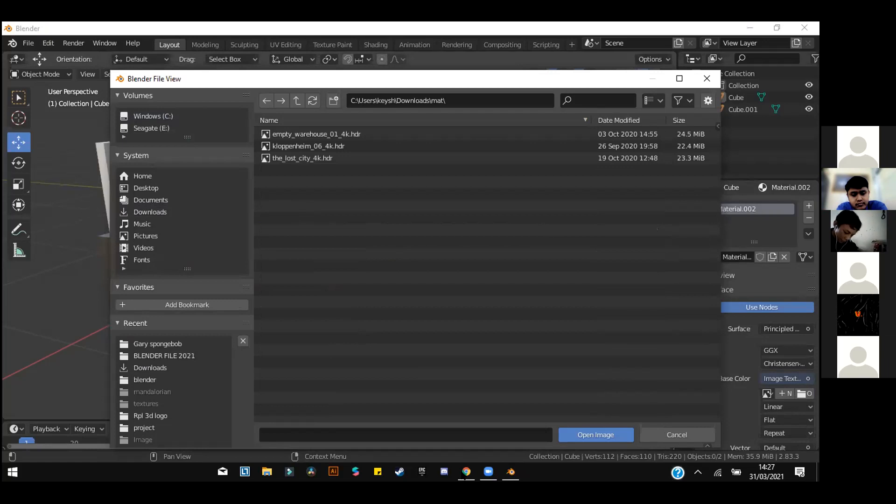
pyautogui.click(663, 430)
# Switch to Chrome and save the "Penting Texture Kayu, Paling Populer!" image as download texture kayu sketchup (1).jpg in Downloads\mat.
pyautogui.click(467, 472)
pyautogui.click(135, 446)
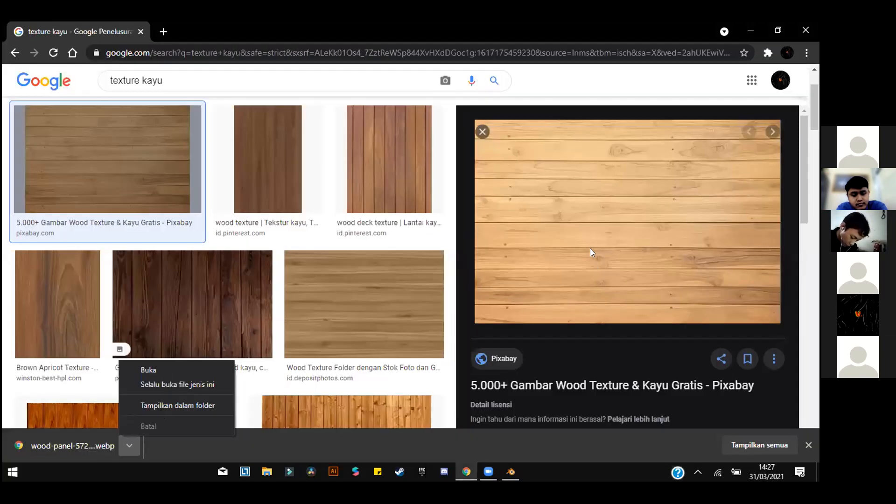
pyautogui.click(121, 227)
pyautogui.scroll(-5, 121, 227)
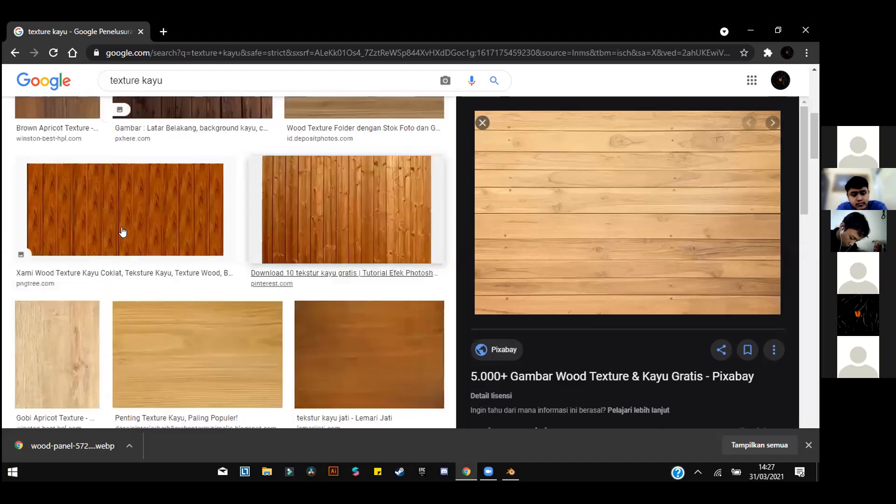
pyautogui.scroll(-3, 203, 260)
pyautogui.click(202, 259)
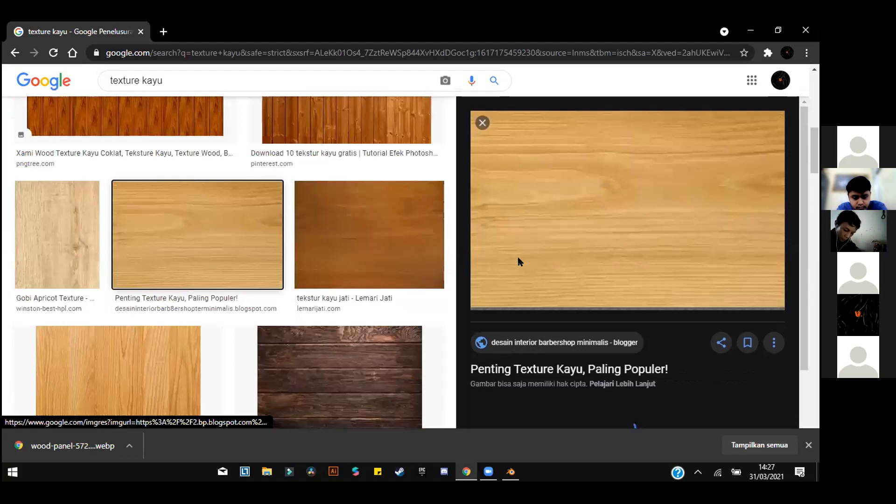
pyautogui.rightClick(521, 264)
pyautogui.click(552, 360)
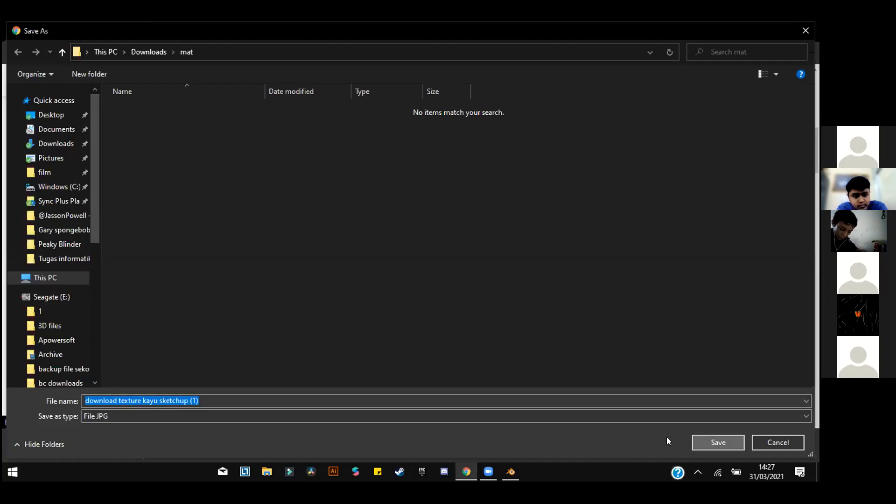
# Switch to Blender, load download texture kayu sketchup (1).jpg into the table's Image Texture, and check the wood on its top and underside.
pyautogui.click(514, 468)
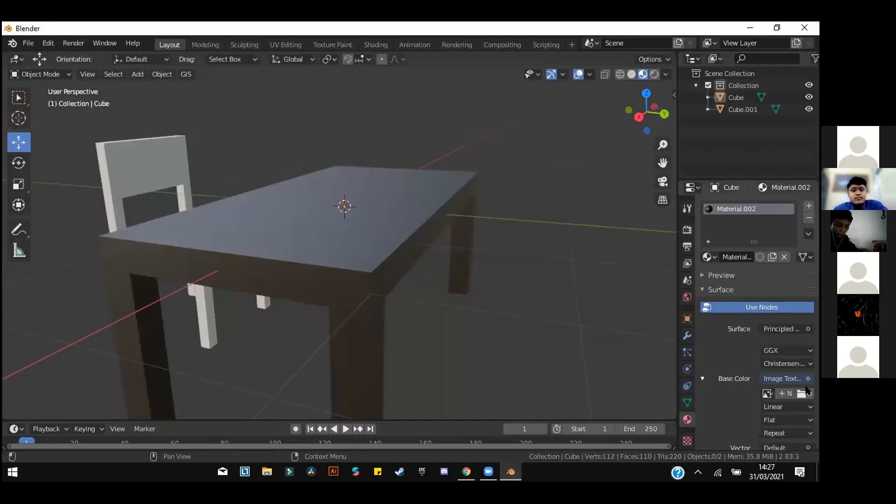
pyautogui.click(804, 393)
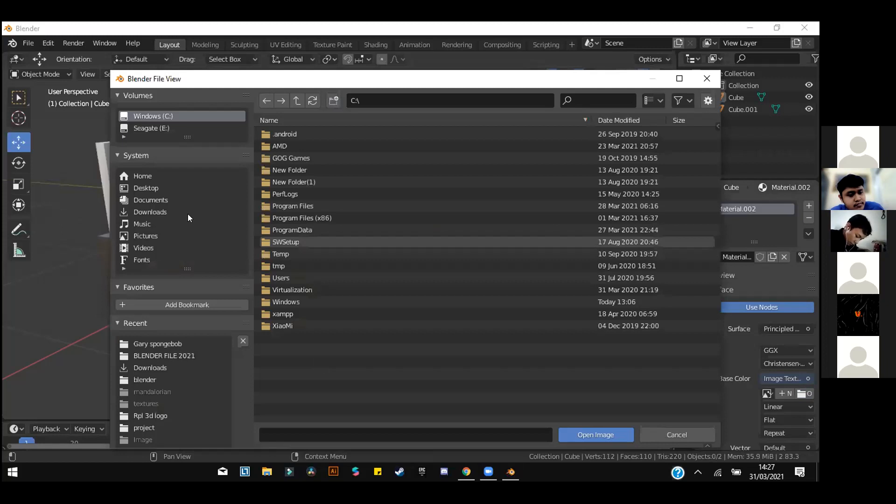
pyautogui.click(187, 215)
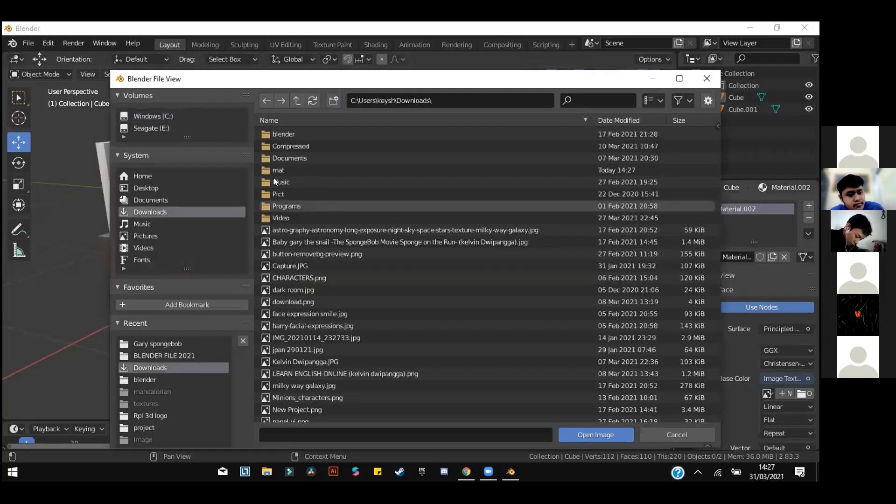
pyautogui.click(311, 170)
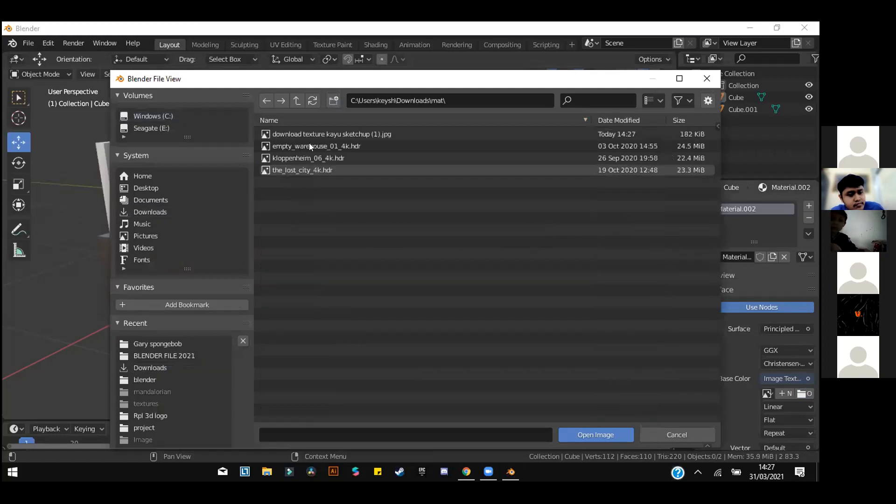
pyautogui.click(332, 134)
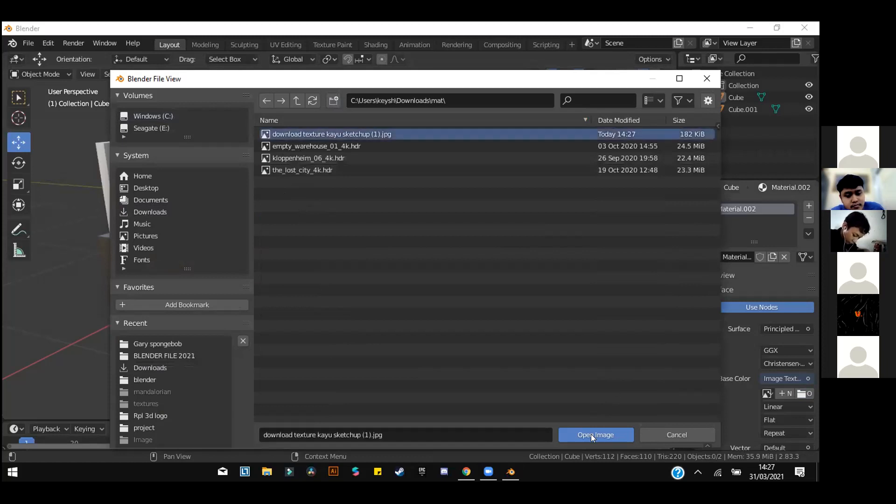
pyautogui.press('Return')
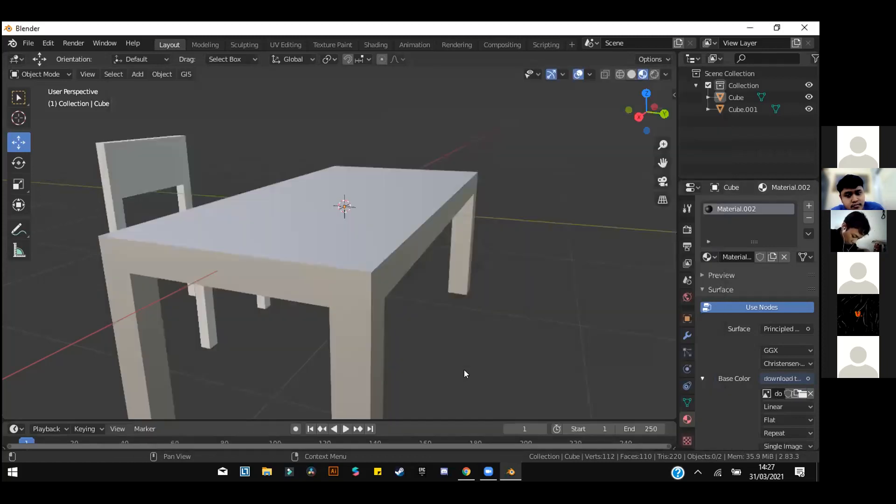
pyautogui.moveTo(341, 282); pyautogui.dragTo(394, 248, button='middle')
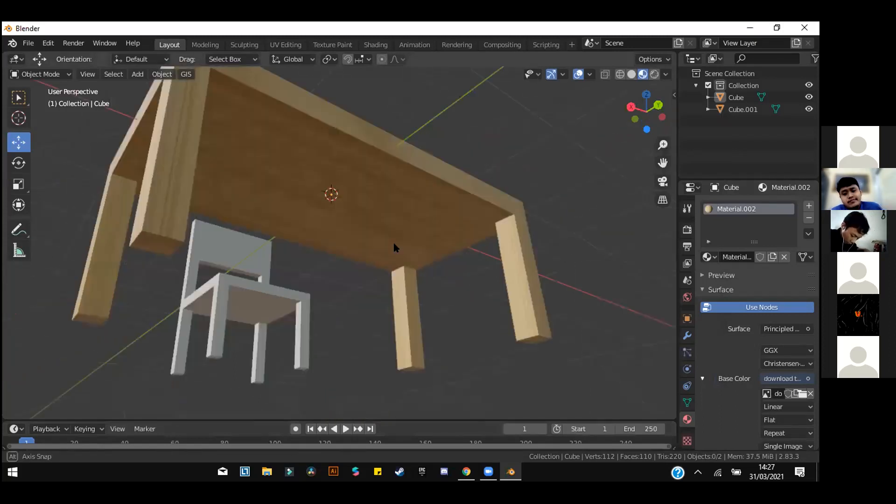
pyautogui.moveTo(244, 208); pyautogui.dragTo(266, 213, button='middle')
pyautogui.moveTo(338, 227); pyautogui.dragTo(313, 231, button='middle')
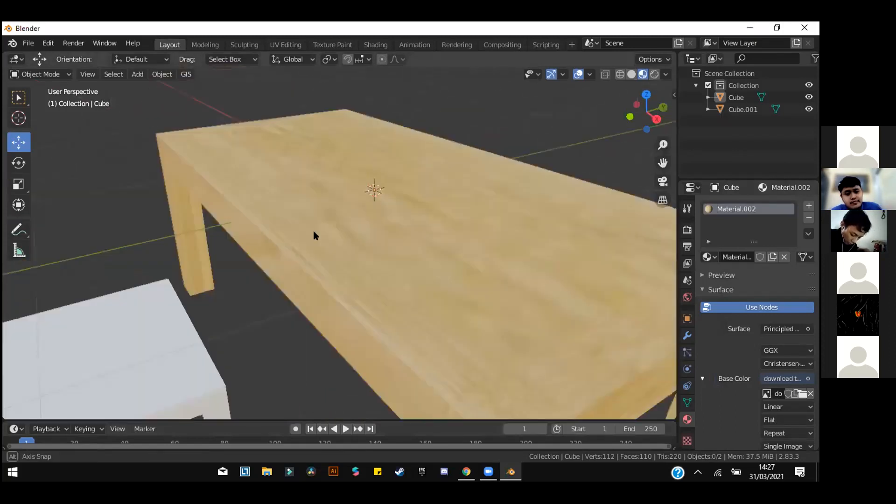
pyautogui.moveTo(408, 69); pyautogui.dragTo(300, 207, button='middle')
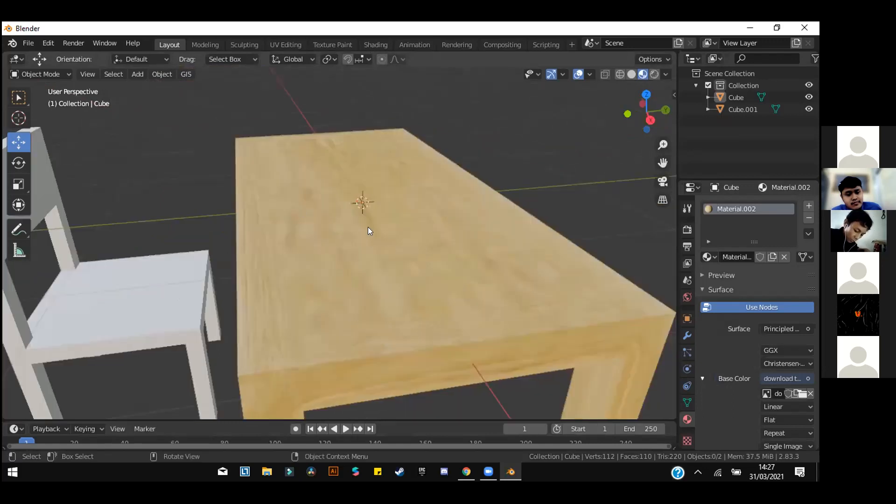
# Replace the table's material with a new one whose base color uses download texture kayu sketchup (1).jpg as an Image Texture.
pyautogui.click(809, 218)
pyautogui.click(750, 254)
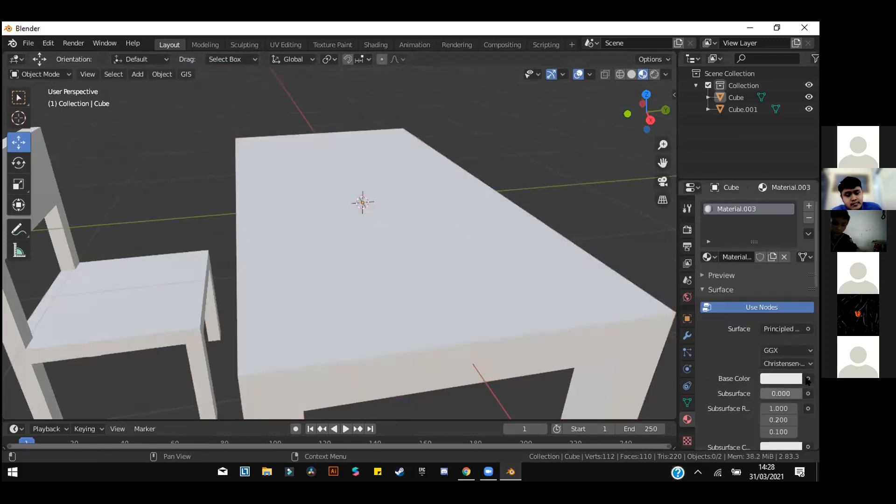
pyautogui.click(808, 379)
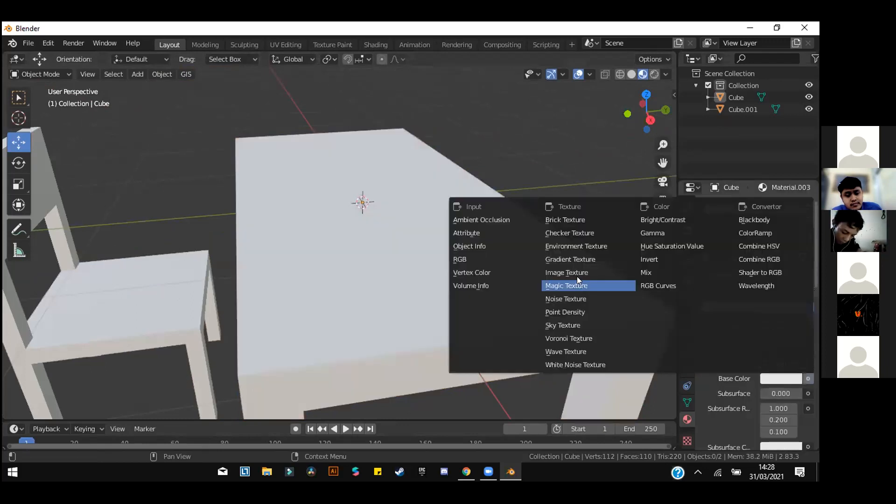
pyautogui.click(568, 272)
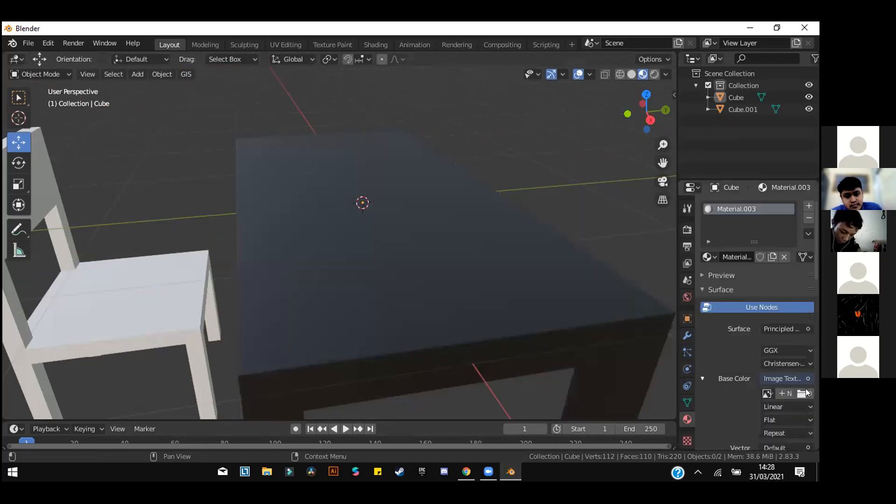
pyautogui.click(806, 393)
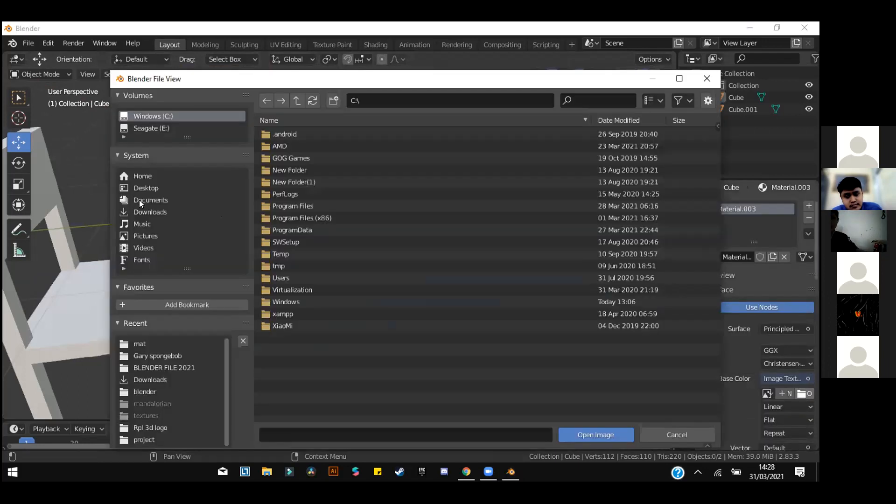
pyautogui.click(141, 211)
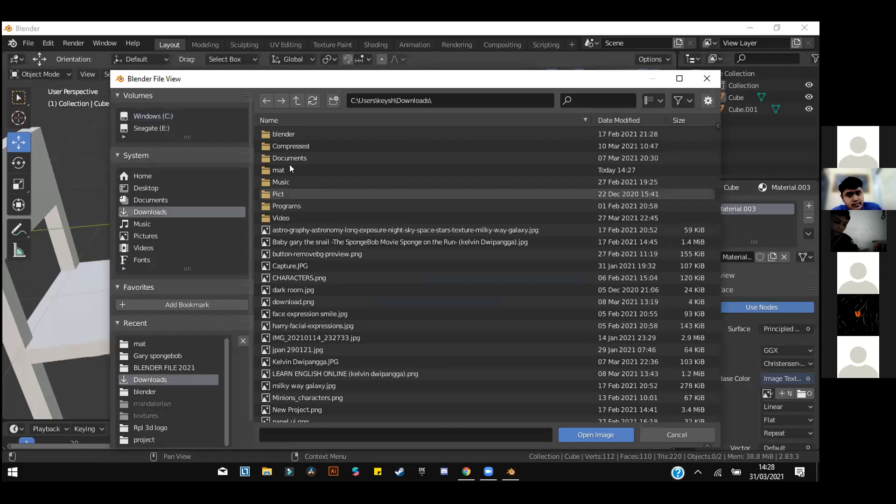
pyautogui.click(308, 170)
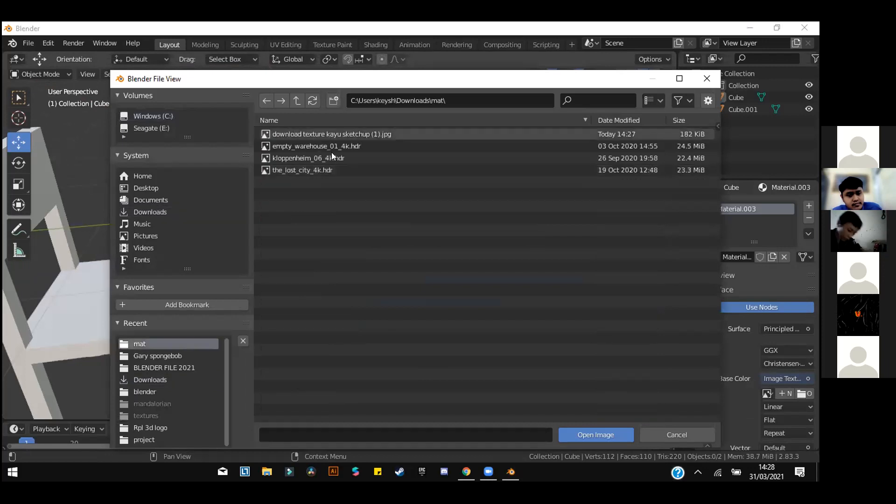
pyautogui.click(332, 134)
pyautogui.click(586, 432)
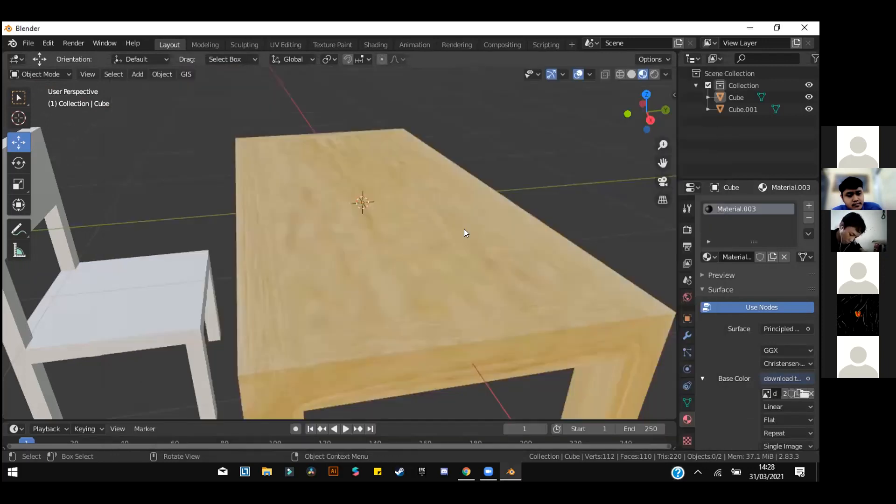
# Give the chair a new material with download texture kayu sketchup (1).jpg from Downloads\mat as its base color Image Texture.
pyautogui.scroll(-1, 366, 185)
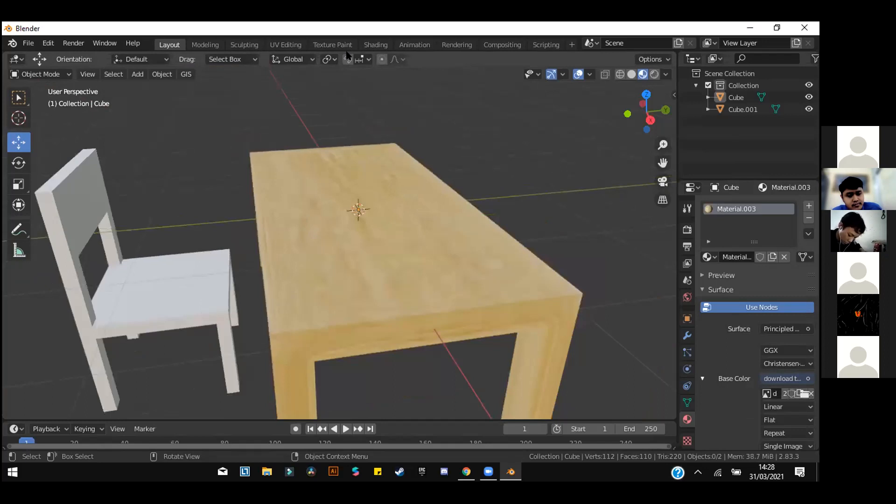
pyautogui.moveTo(376, 228); pyautogui.dragTo(195, 304, button='middle')
pyautogui.click(197, 295)
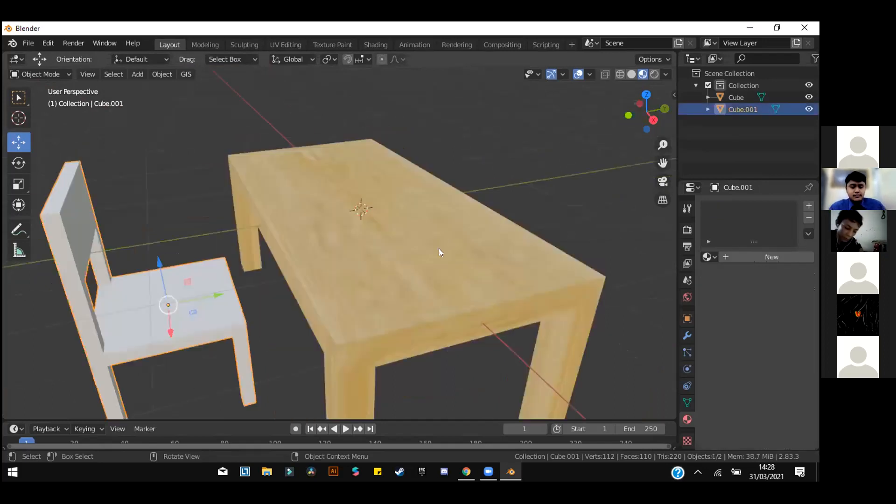
pyautogui.scroll(-3, 254, 261)
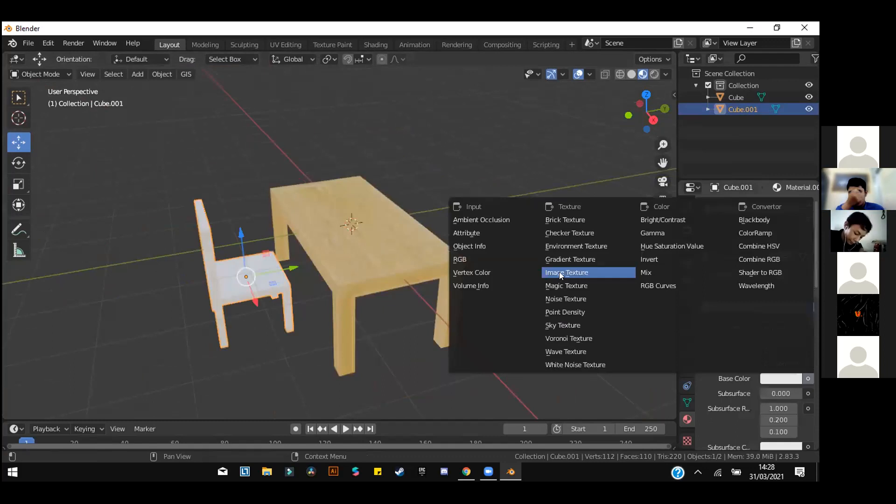
pyautogui.click(566, 272)
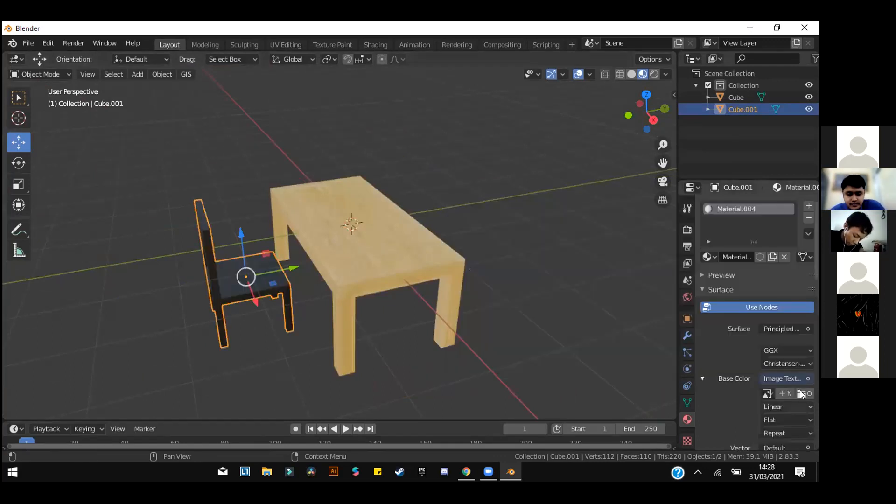
pyautogui.click(802, 394)
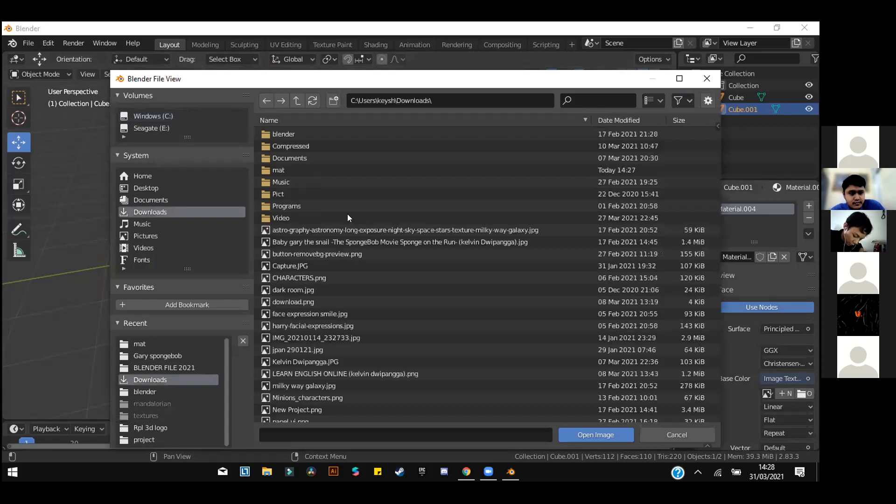
pyautogui.click(286, 170)
pyautogui.click(308, 134)
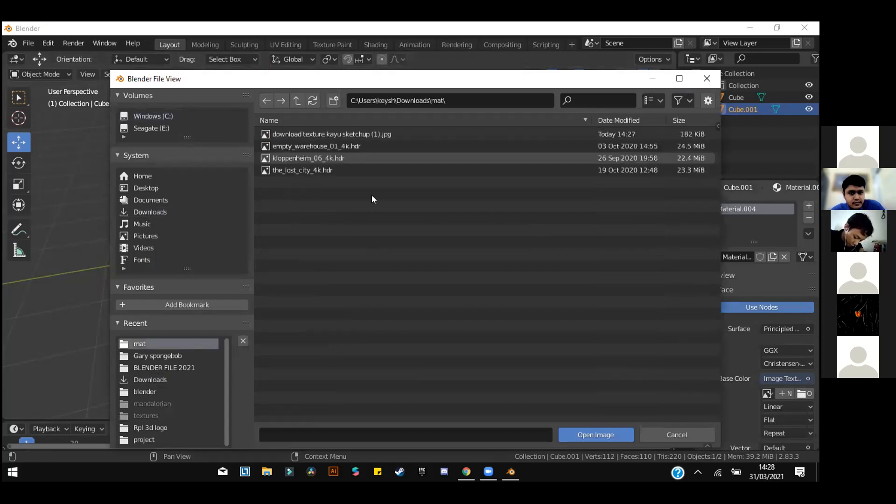
pyautogui.click(579, 437)
# Examine the wood texture on the deselected chair and the table from several sides.
pyautogui.moveTo(284, 282); pyautogui.dragTo(428, 266, button='middle')
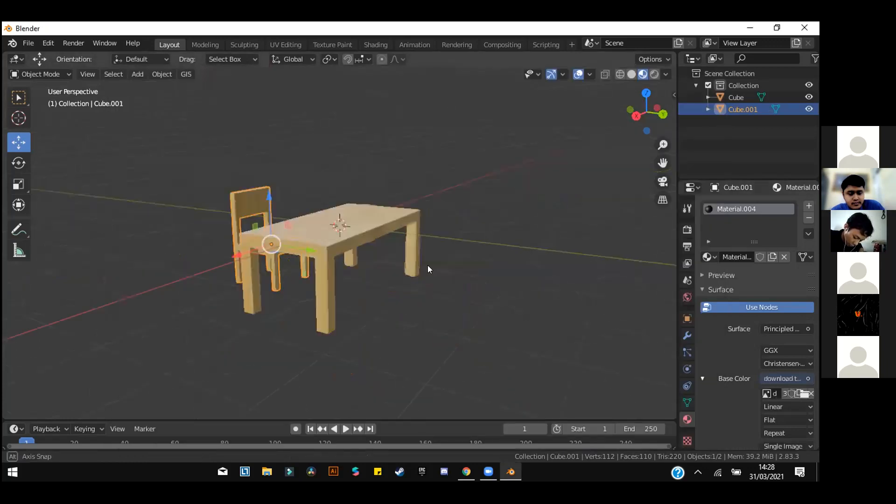
pyautogui.moveTo(349, 263); pyautogui.dragTo(341, 269, button='middle')
pyautogui.scroll(4, 332, 275)
pyautogui.moveTo(404, 335); pyautogui.dragTo(284, 254, button='middle')
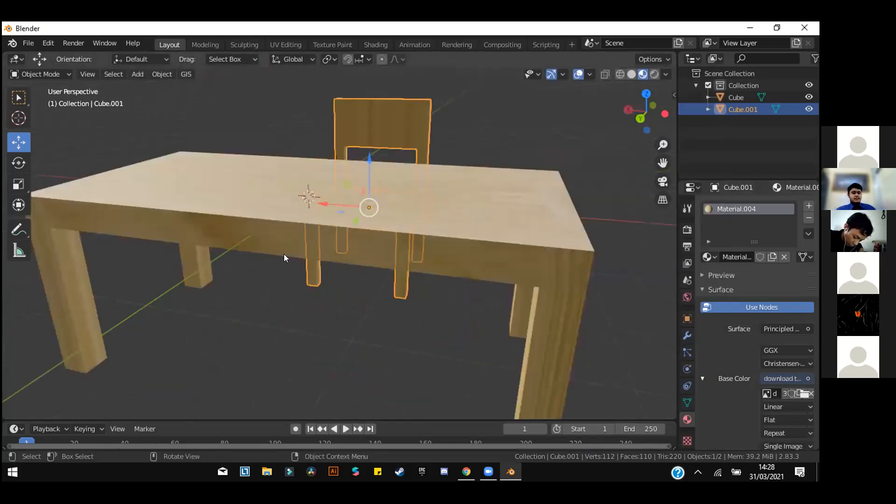
pyautogui.click(288, 280)
pyautogui.moveTo(466, 242); pyautogui.dragTo(363, 238, button='middle')
pyautogui.scroll(-2, 362, 238)
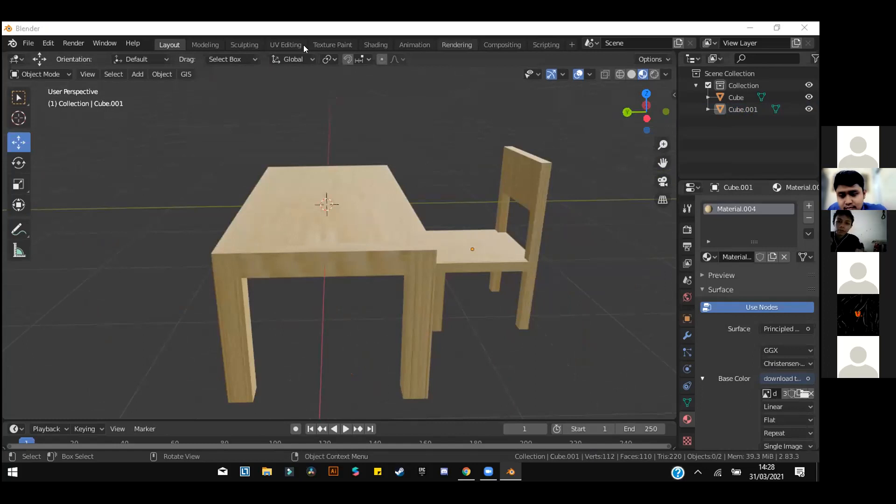
pyautogui.moveTo(381, 177); pyautogui.dragTo(244, 214, button='middle')
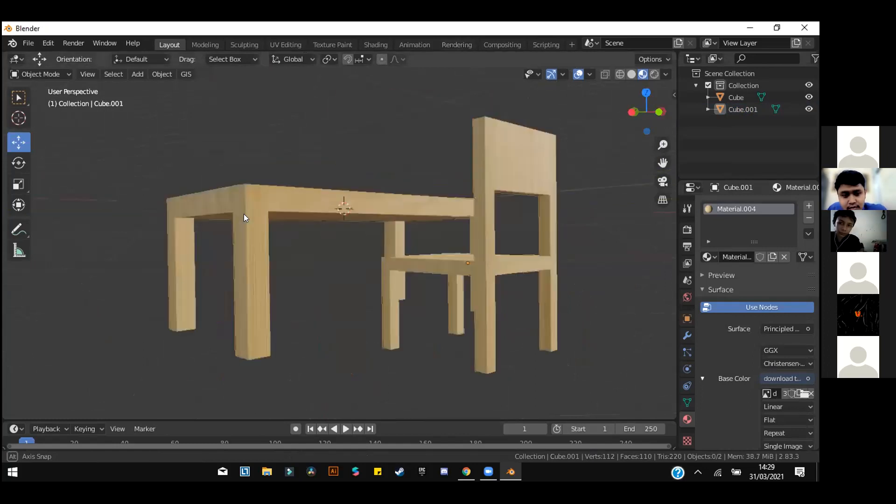
pyautogui.moveTo(300, 209); pyautogui.dragTo(186, 209, button='middle')
pyautogui.moveTo(245, 215); pyautogui.dragTo(217, 233, button='middle')
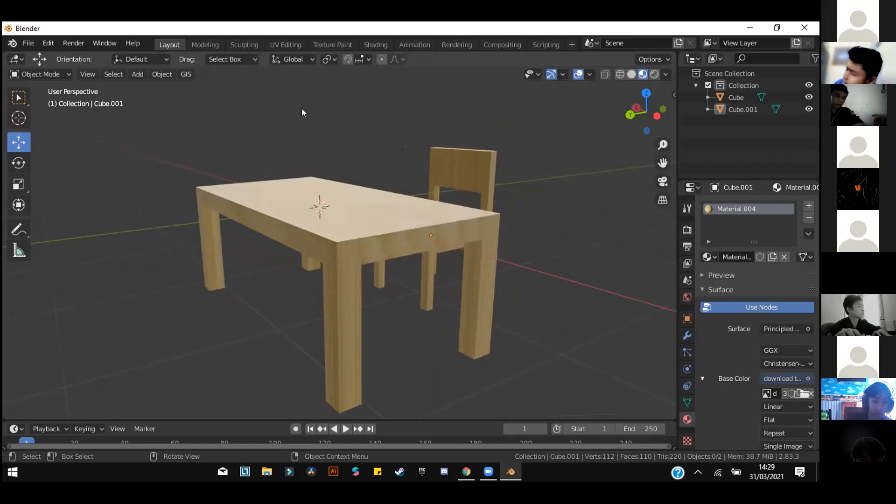
pyautogui.press('XF86AudioRaiseVolume')
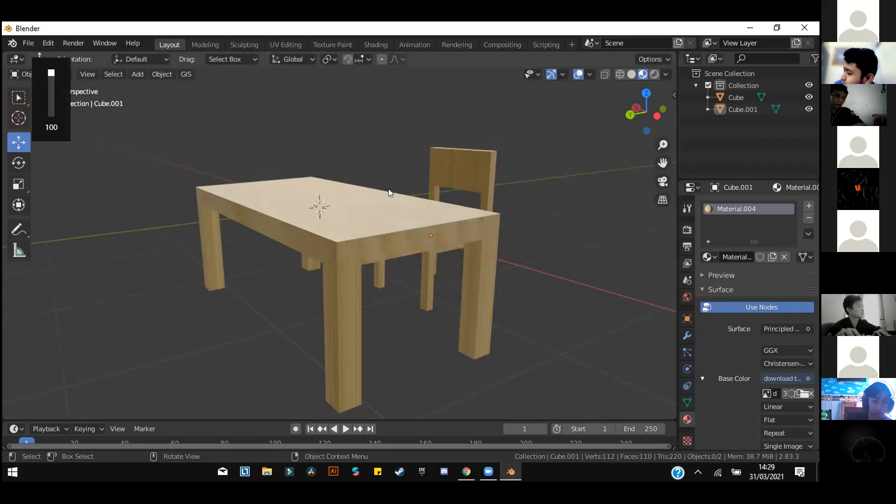
pyautogui.moveTo(386, 218); pyautogui.dragTo(386, 219, button='middle')
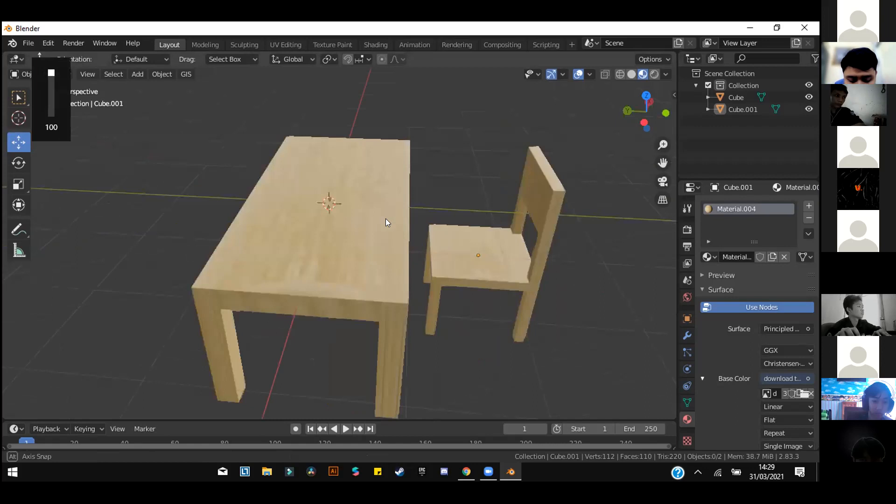
pyautogui.moveTo(256, 139); pyautogui.dragTo(501, 218, button='middle')
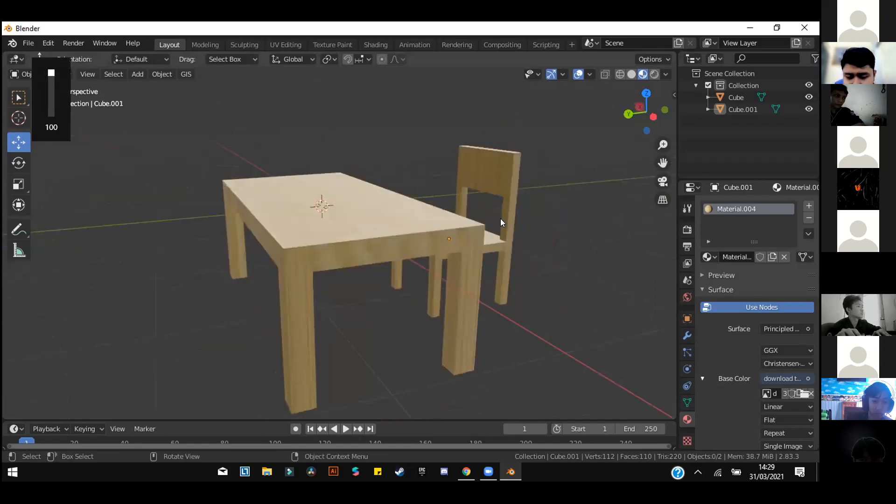
pyautogui.moveTo(376, 196); pyautogui.dragTo(359, 197, button='middle')
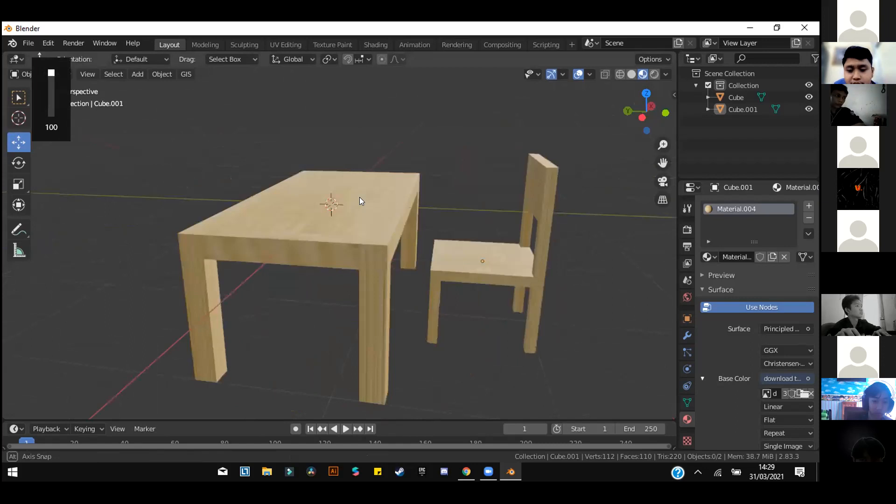
pyautogui.moveTo(429, 248); pyautogui.dragTo(83, 219, button='middle')
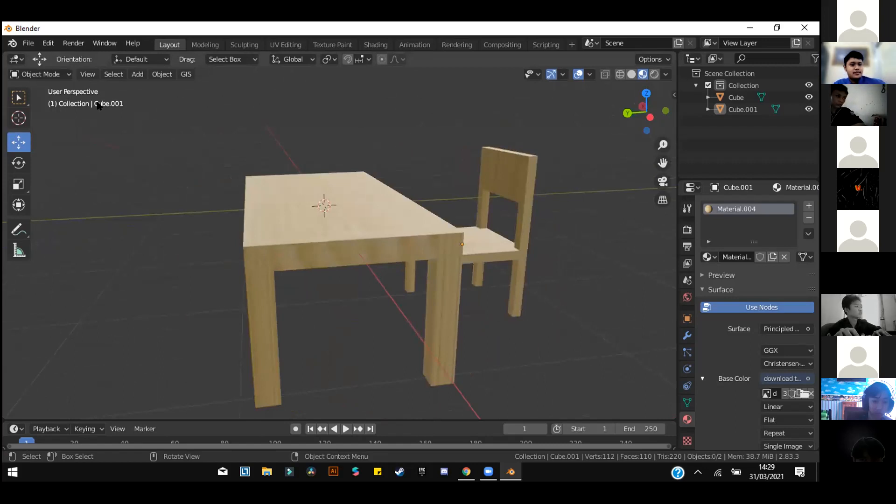
# Try to run an FBX import from the Documents folder after checking Downloads, and dismiss the info log.
pyautogui.click(26, 44)
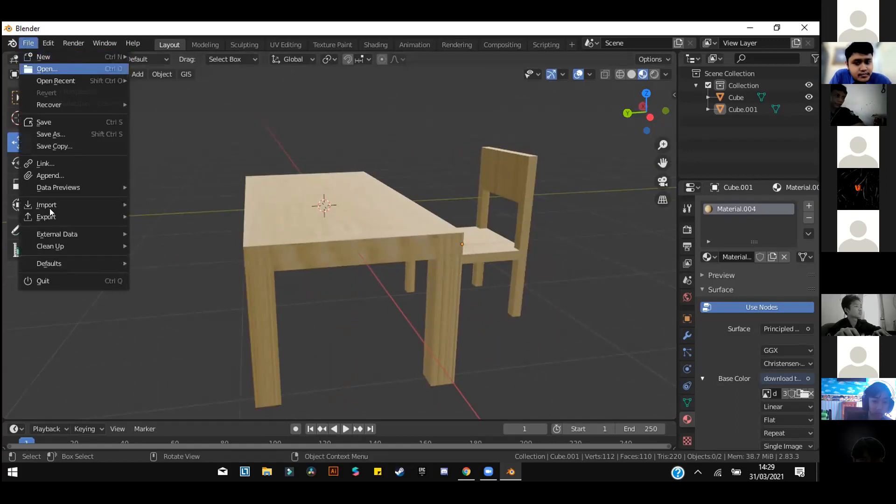
pyautogui.moveTo(49, 205)
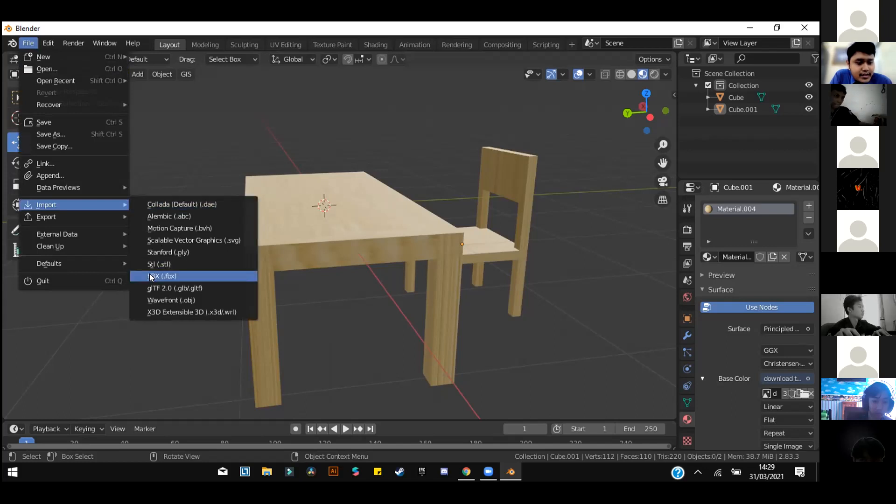
pyautogui.click(216, 280)
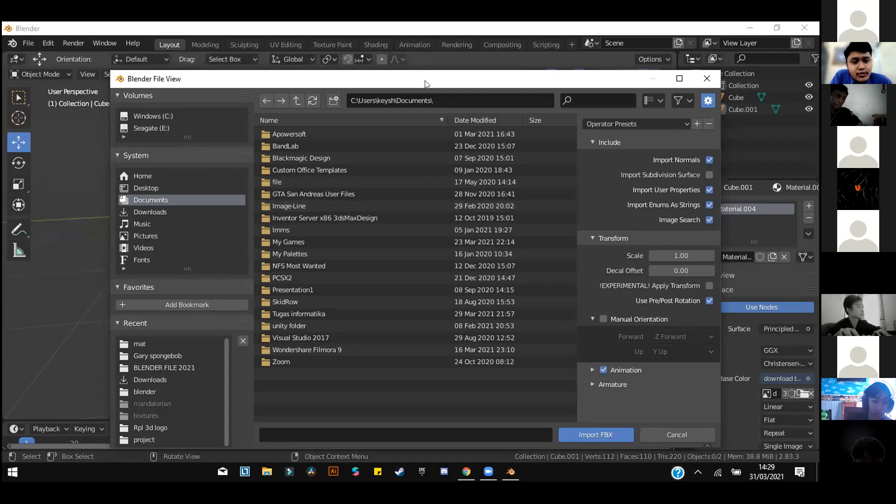
pyautogui.moveTo(326, 79); pyautogui.dragTo(538, 208)
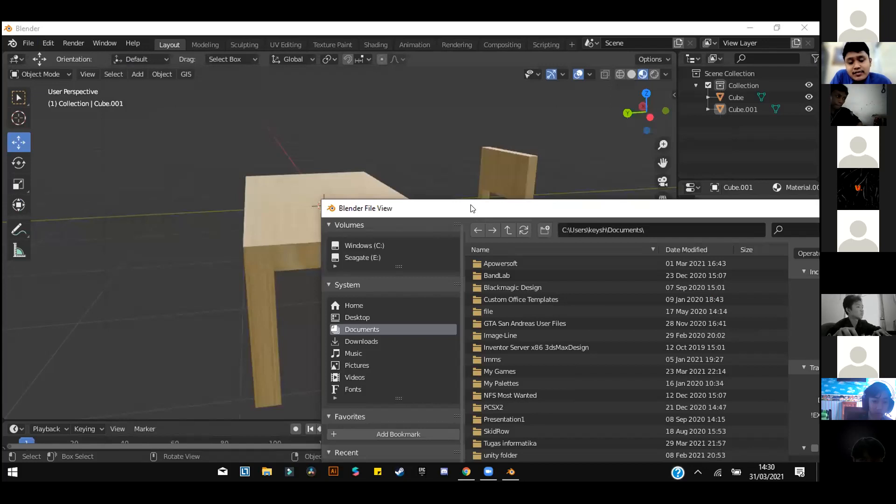
pyautogui.moveTo(473, 208); pyautogui.dragTo(257, 76)
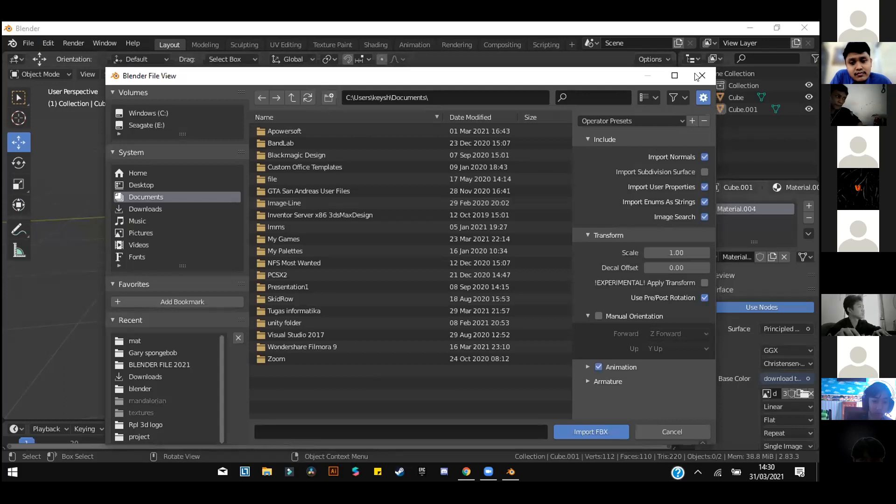
pyautogui.click(139, 209)
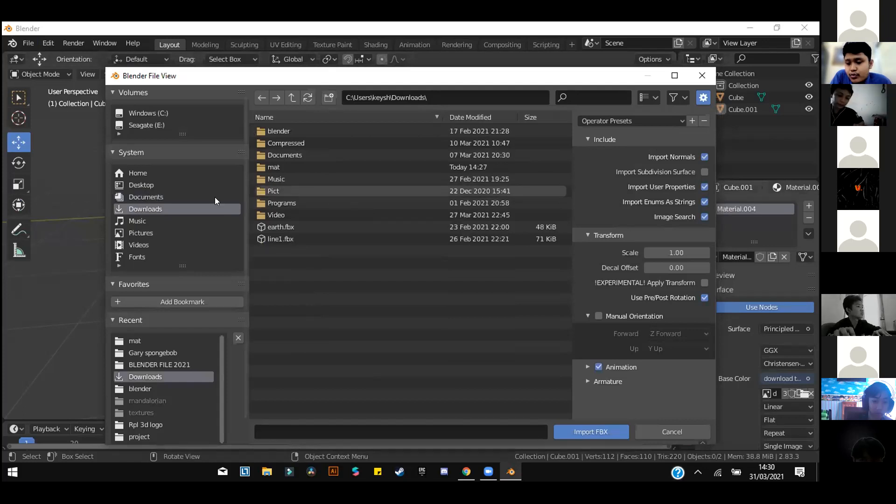
pyautogui.click(142, 196)
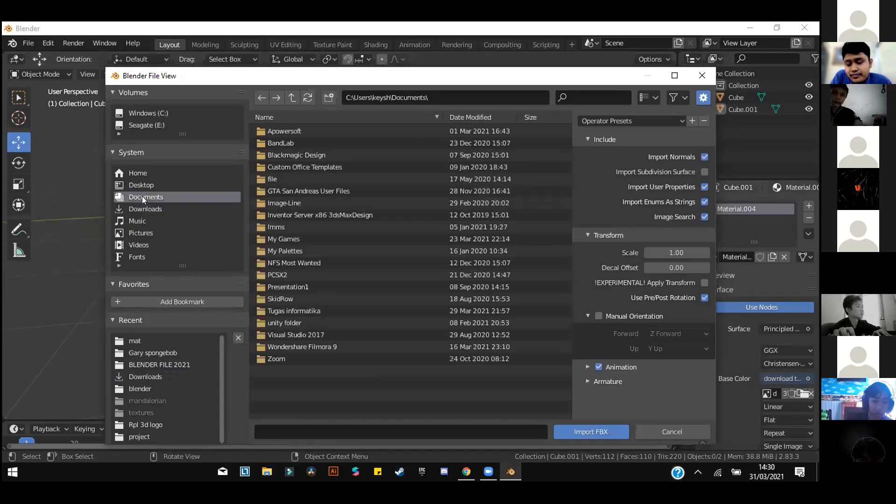
pyautogui.click(573, 430)
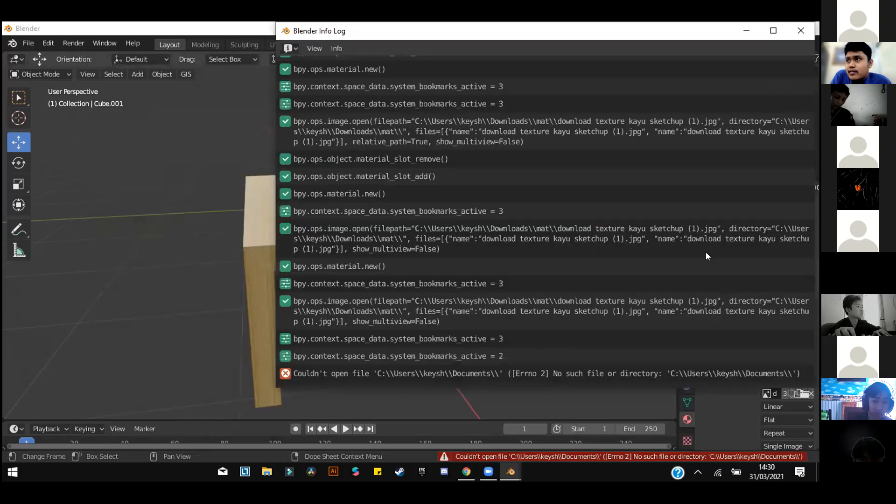
pyautogui.click(801, 31)
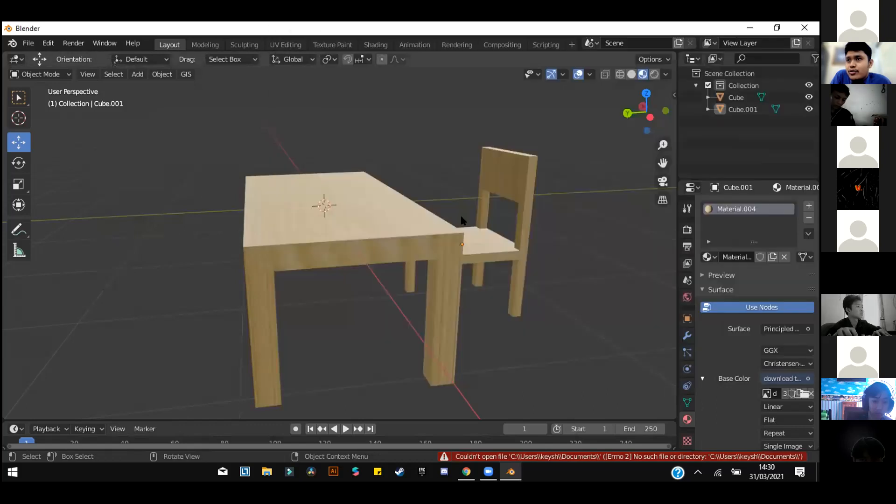